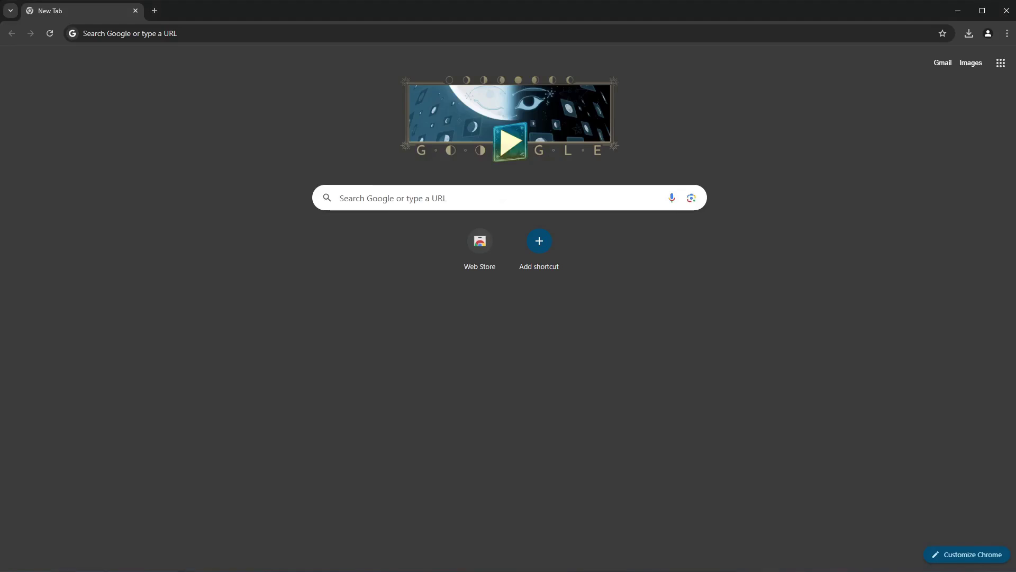
- Search Google for 'dolphin wii emulator' using the autocomplete suggestion
left_click(375, 197)
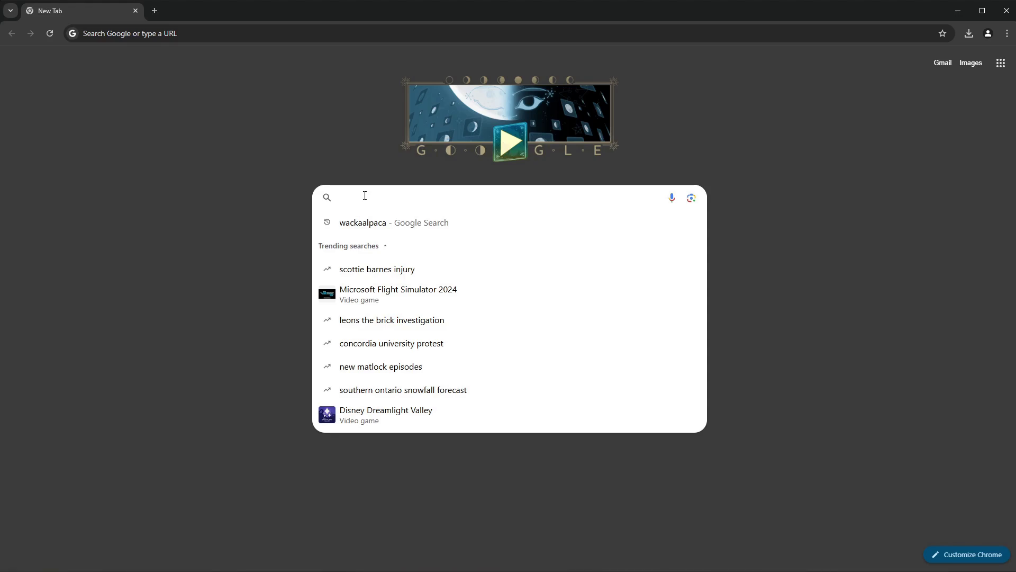
type("dolphin wii")
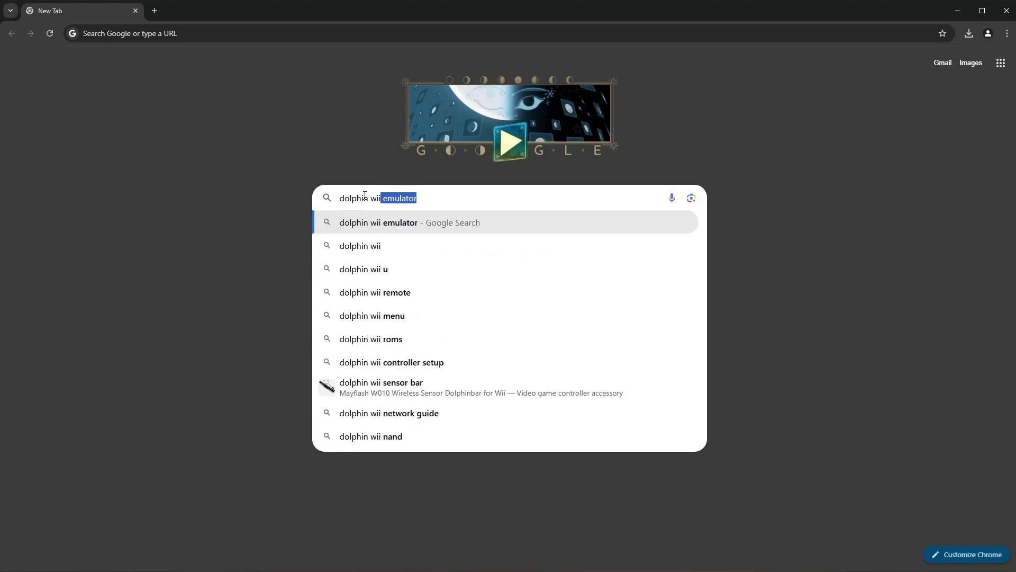
key("Return")
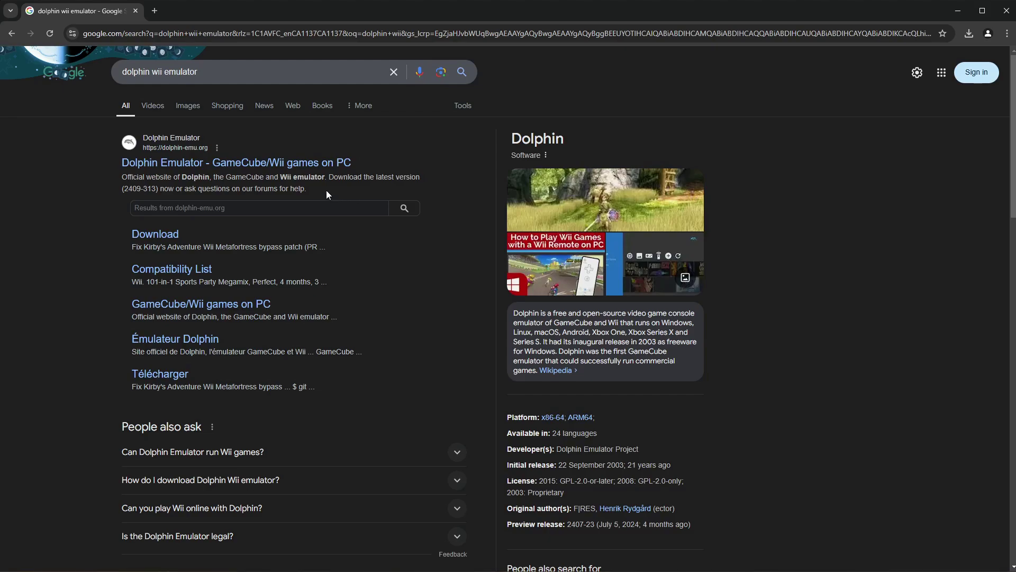
- Open the Dolphin 2409 download page and bring the Dolphin folder with dolphin-2409-x64 into view
left_click(209, 164)
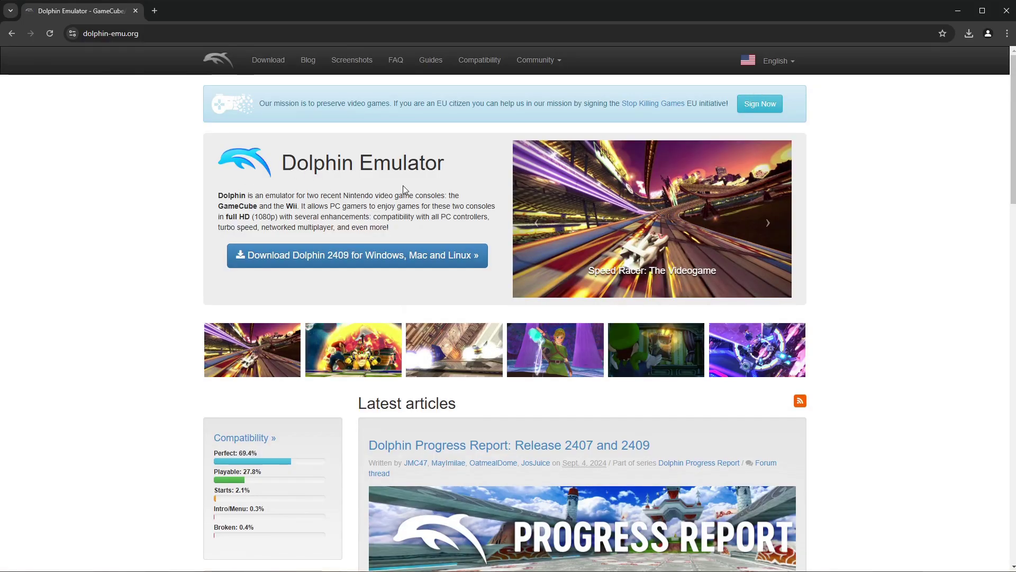
left_click(310, 257)
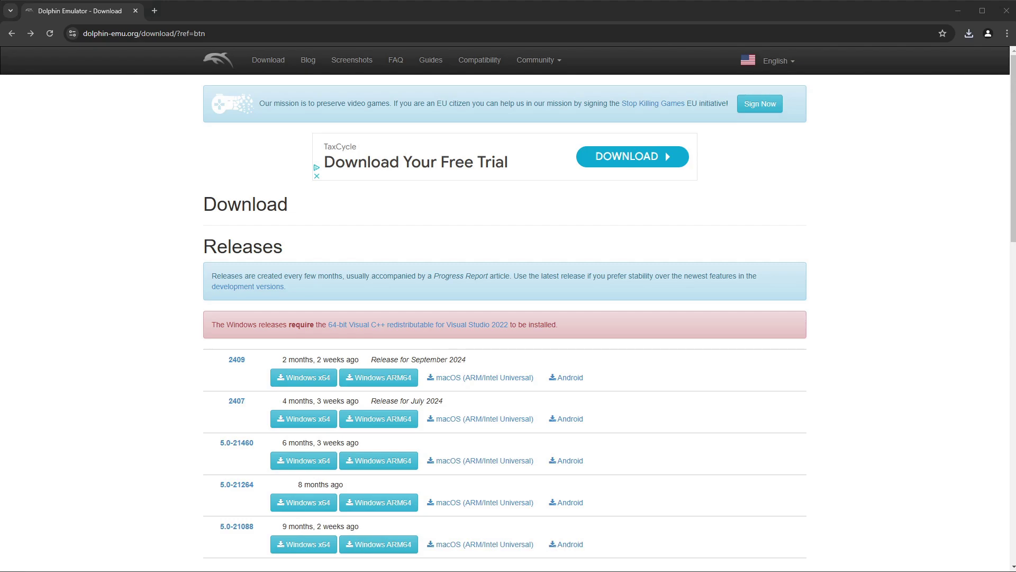
left_click_drag(0, 101, 419, 150)
left_click_drag(369, 224, 347, 220)
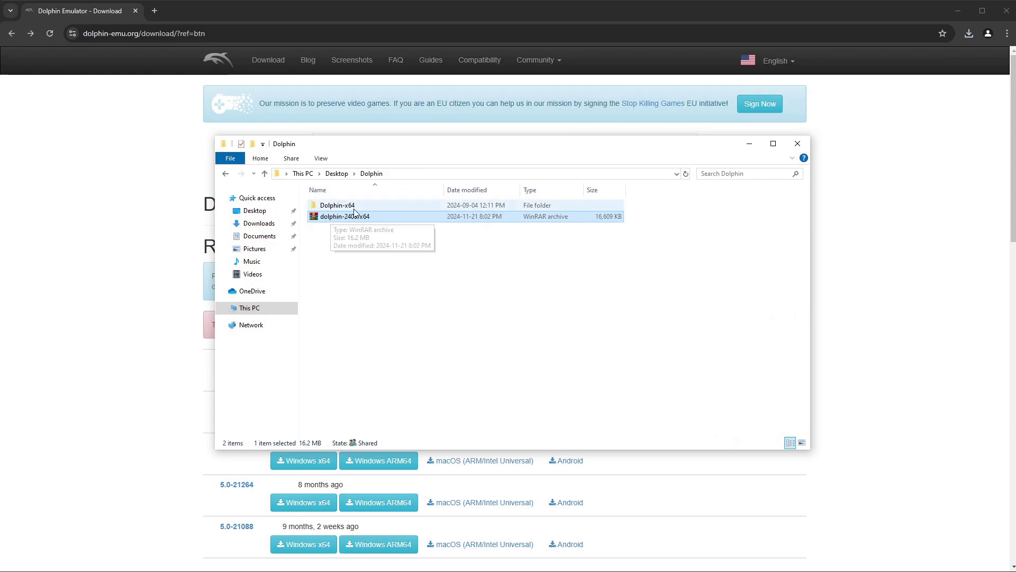
- Launch Dolphin from Dolphin-x64, decline usage statistics, then minimize it and move Explorer aside
left_click(342, 207)
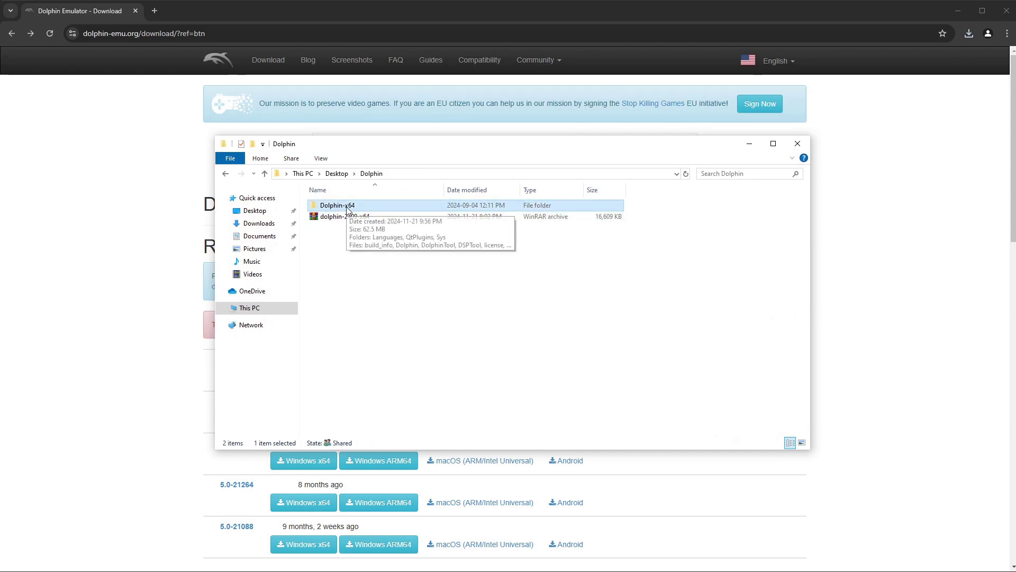
double_click(347, 209)
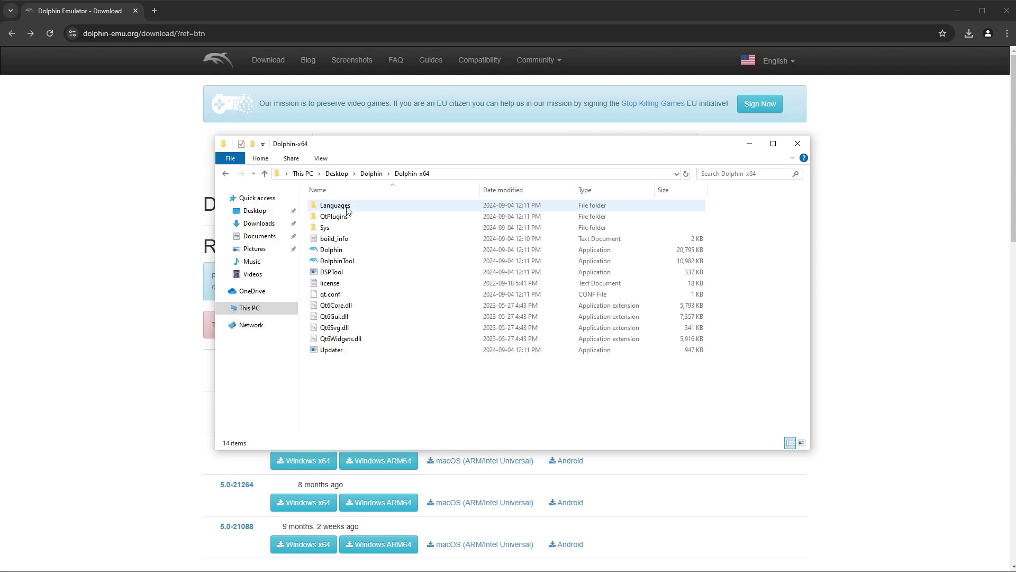
double_click(343, 252)
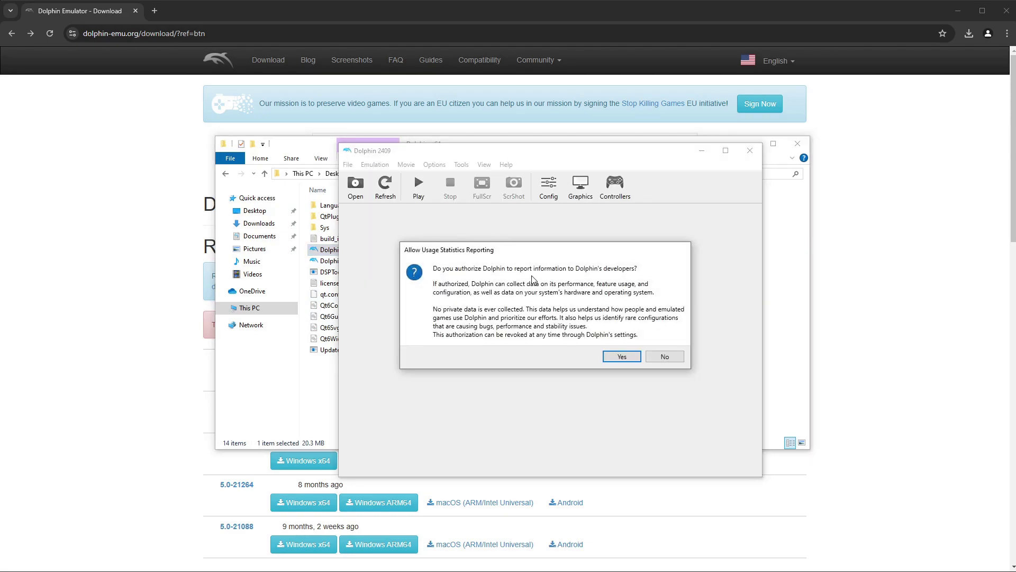
left_click(663, 355)
left_click_drag(516, 157, 650, 163)
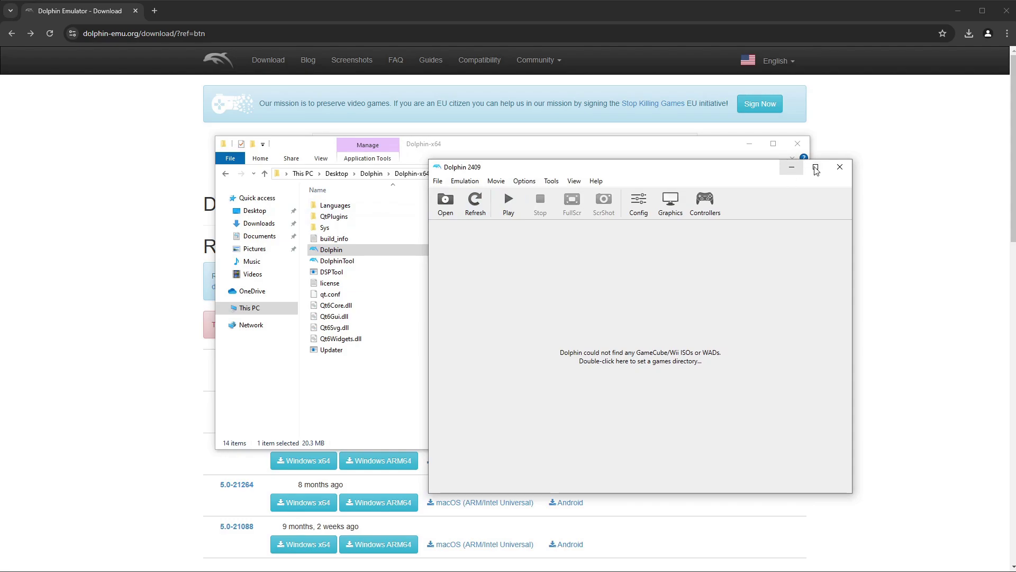
left_click(791, 169)
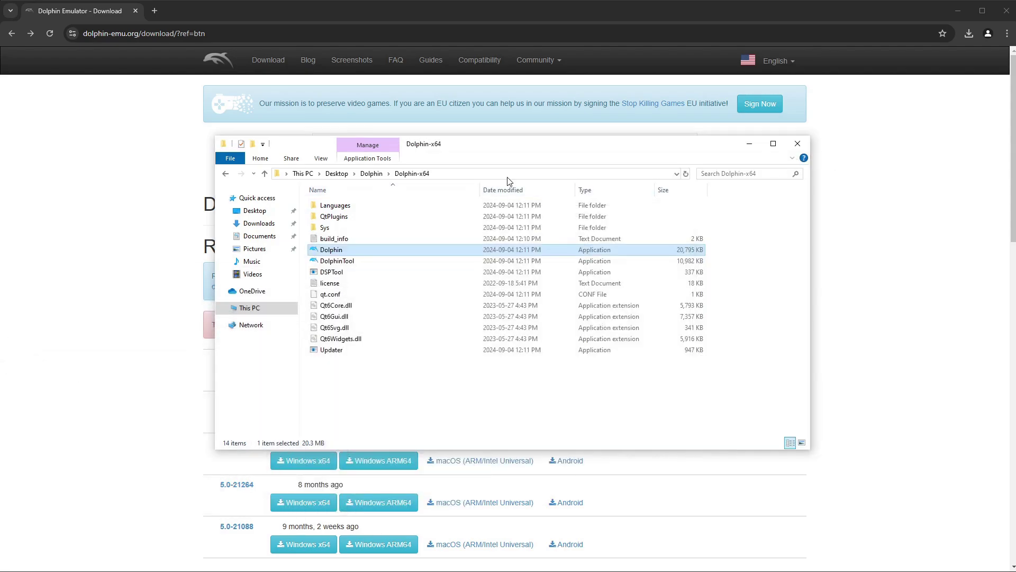
left_click_drag(608, 151, 0, 153)
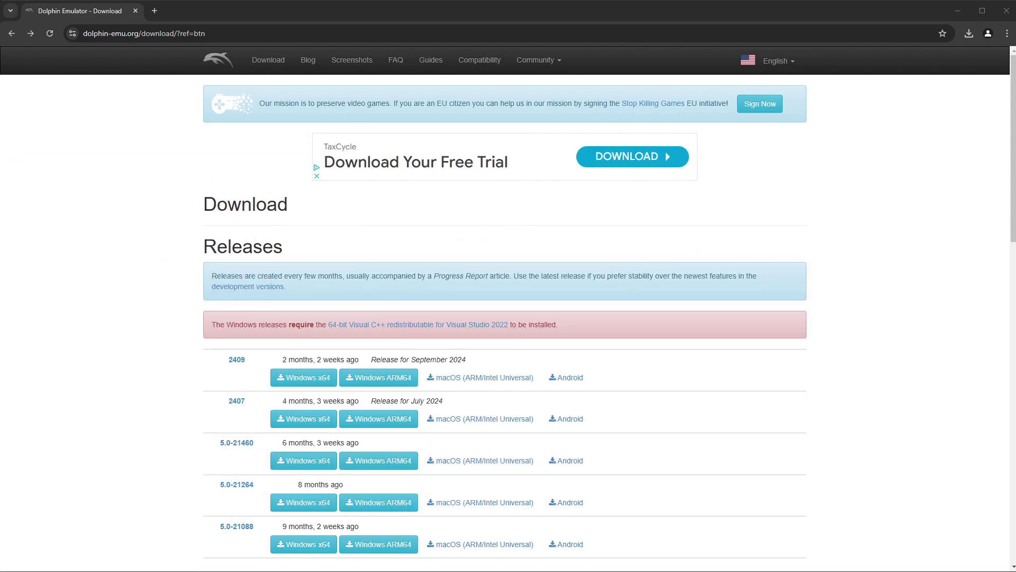
- Search 'brawlbox latest' and open the libertyernie/brawltools Releases page on GitHub
left_click(269, 34)
type("braw")
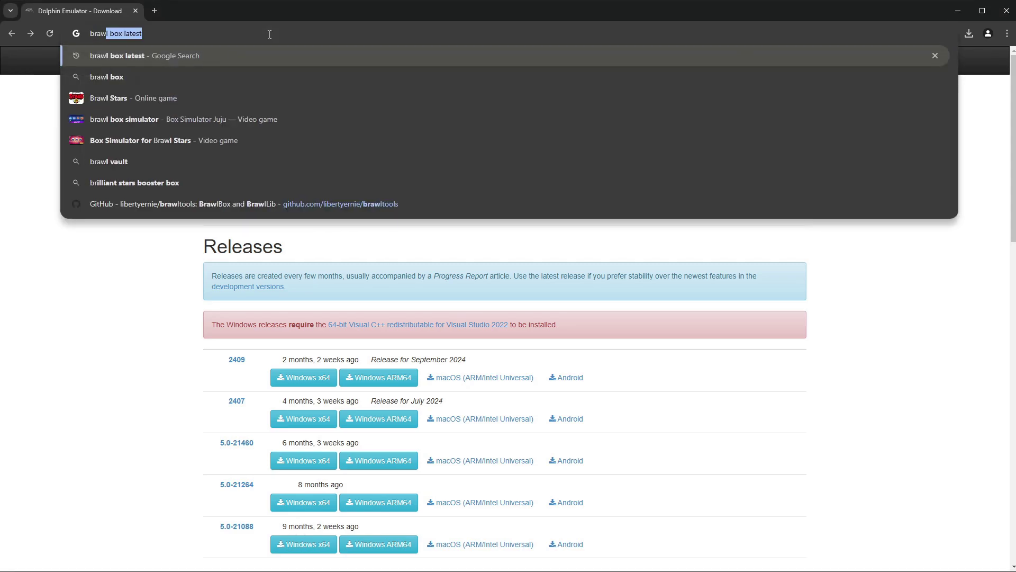
type("lbox latest")
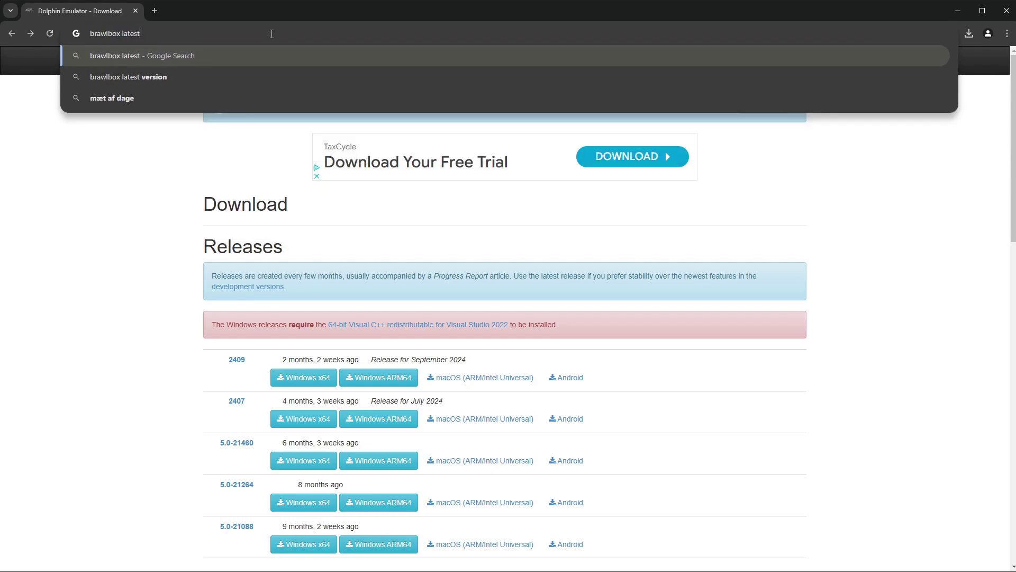
key("Return")
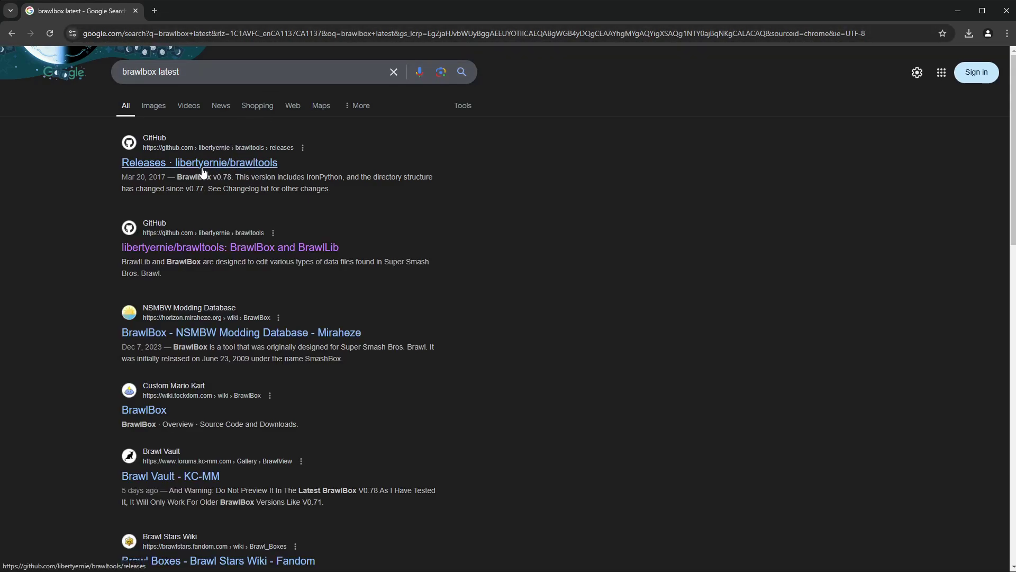
left_click(232, 167)
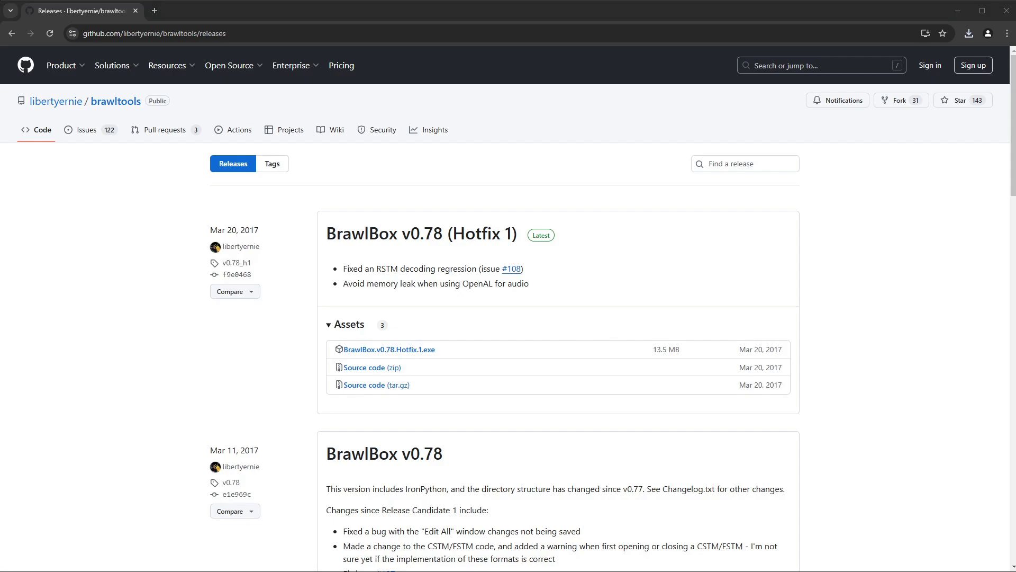
- Extract BrawlBox.v0.78.Hotfix.1 into the BrawlBox folder and select the BrawlBox application
left_click_drag(5, 158, 442, 153)
left_click(333, 211)
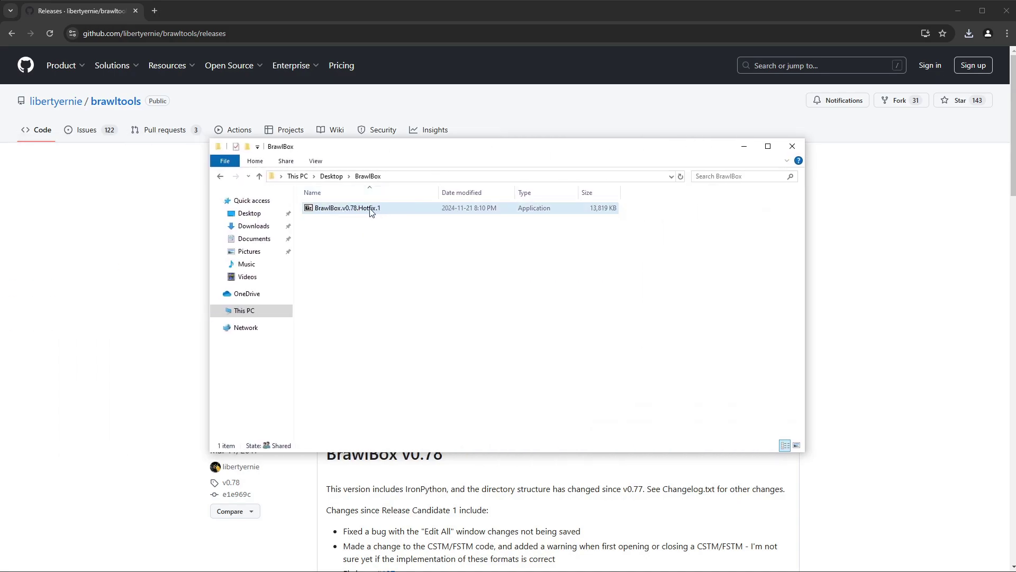
double_click(325, 211)
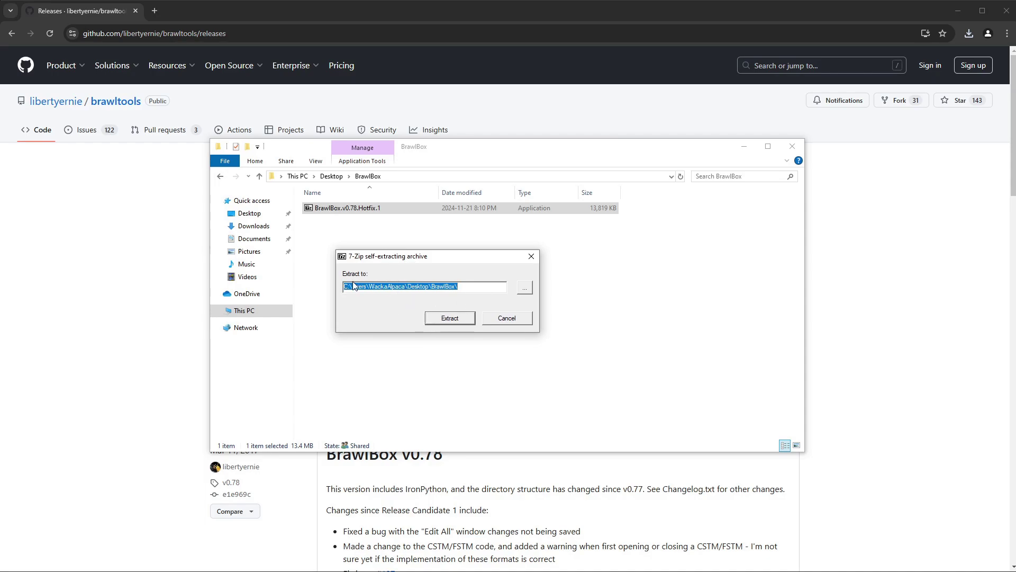
left_click(449, 318)
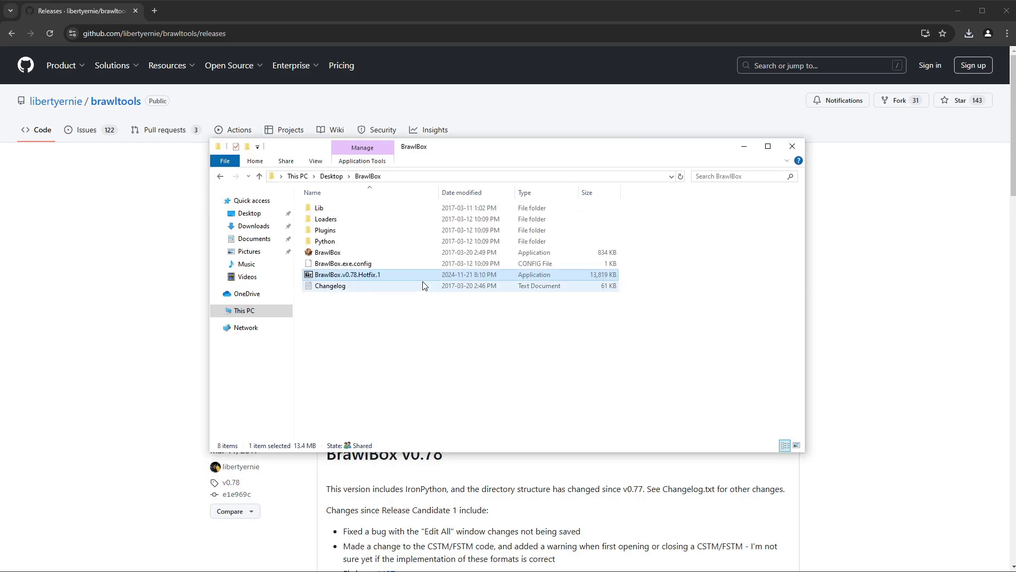
left_click(337, 257)
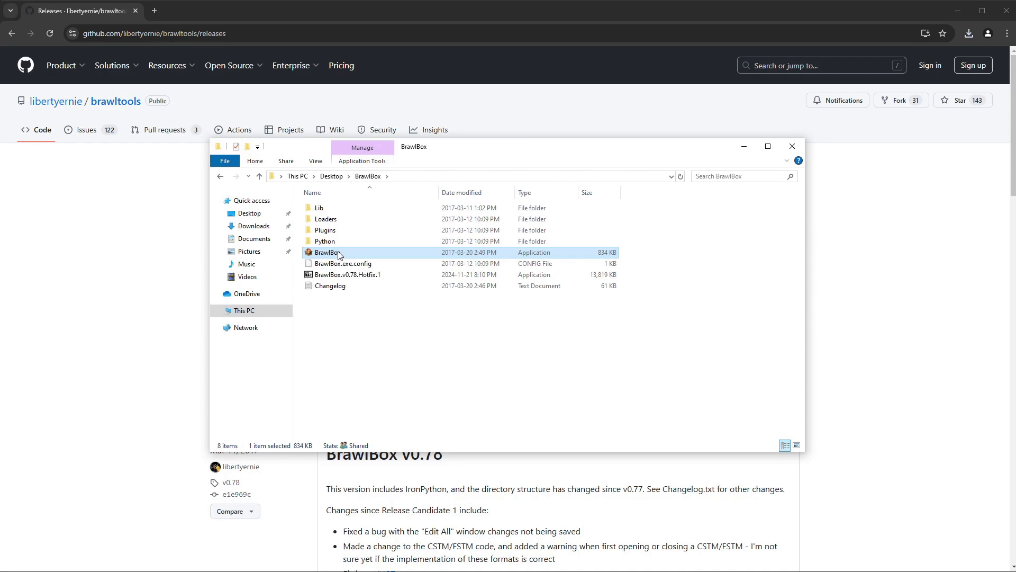
- Launch BrawlBox v0.78, centre and enlarge its window, then minimize it
double_click(341, 254)
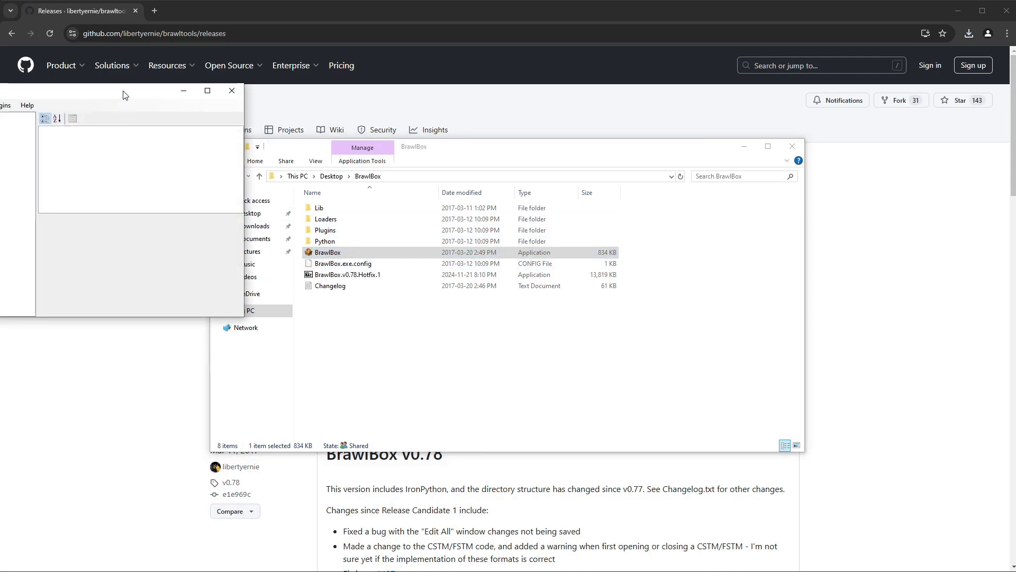
left_click_drag(125, 95, 453, 127)
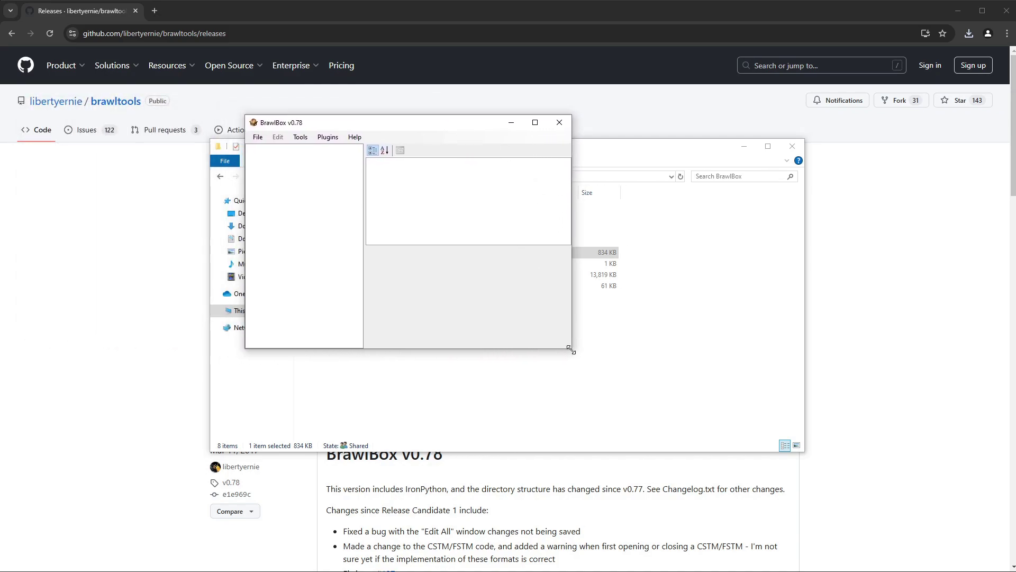
left_click_drag(570, 349, 837, 470)
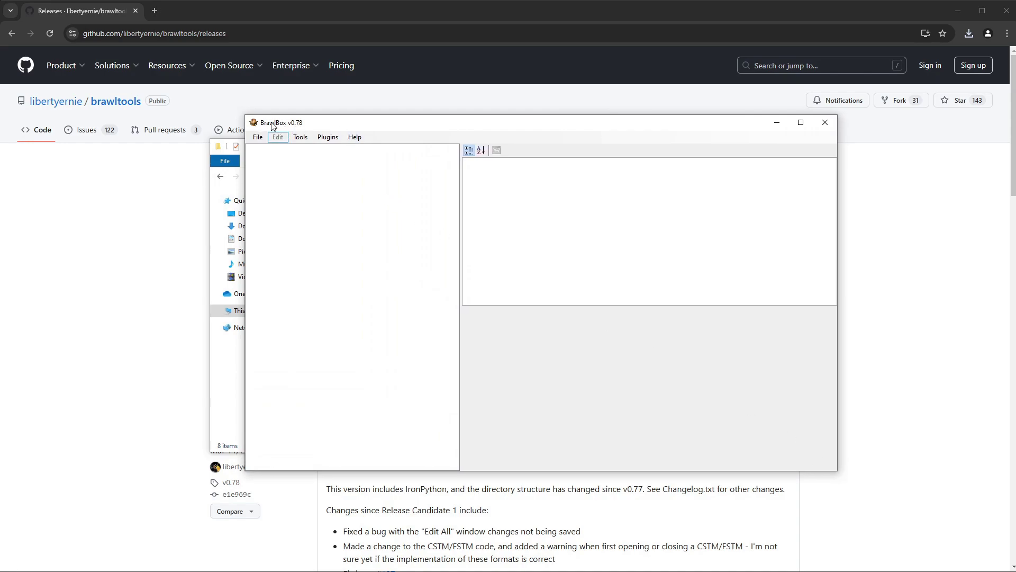
left_click_drag(441, 127, 398, 128)
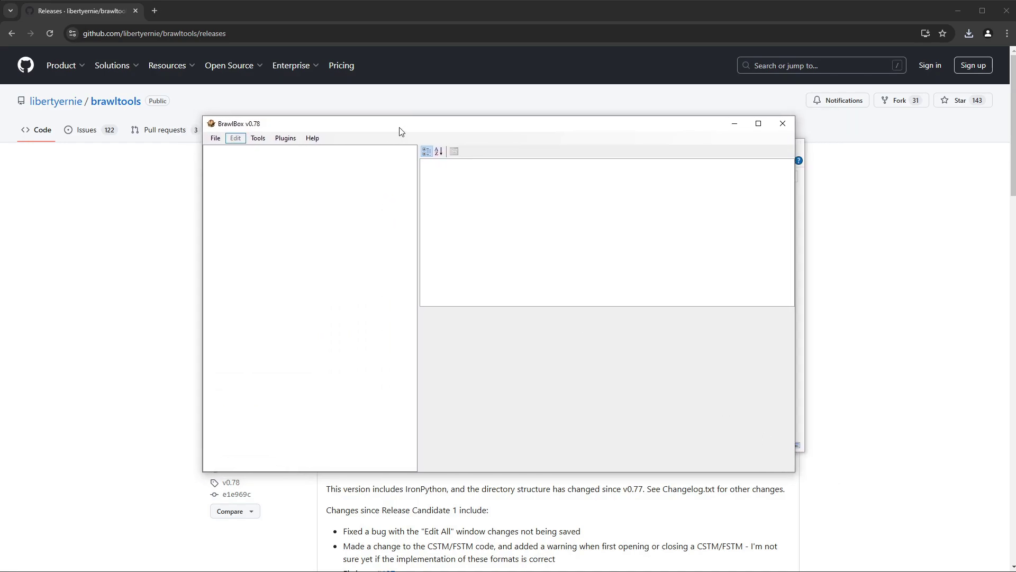
left_click(733, 123)
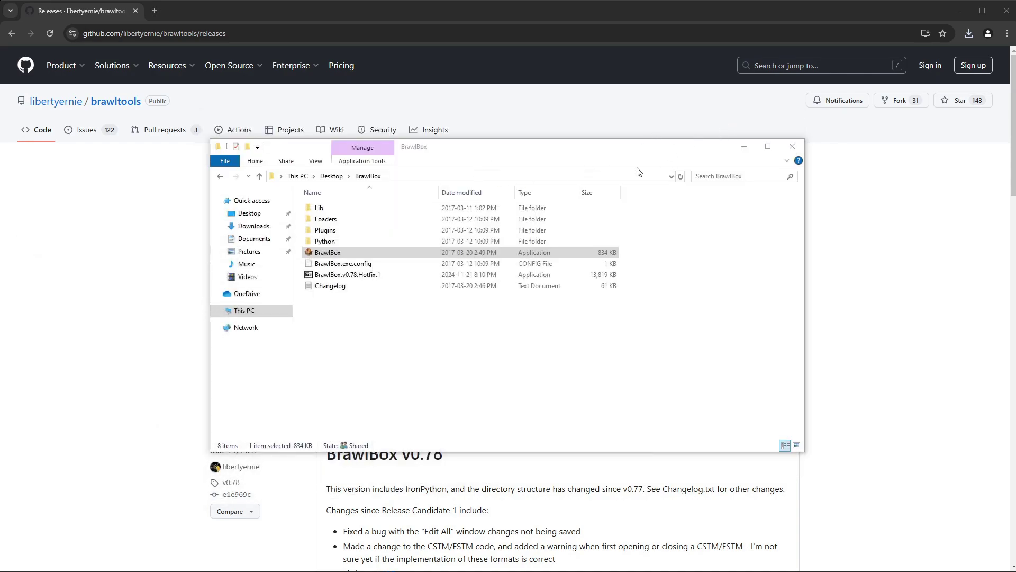
- Minimize the BrawlBox folder and locate Super Smash Bros. Brawl.rvz in the Game folder
left_click(744, 147)
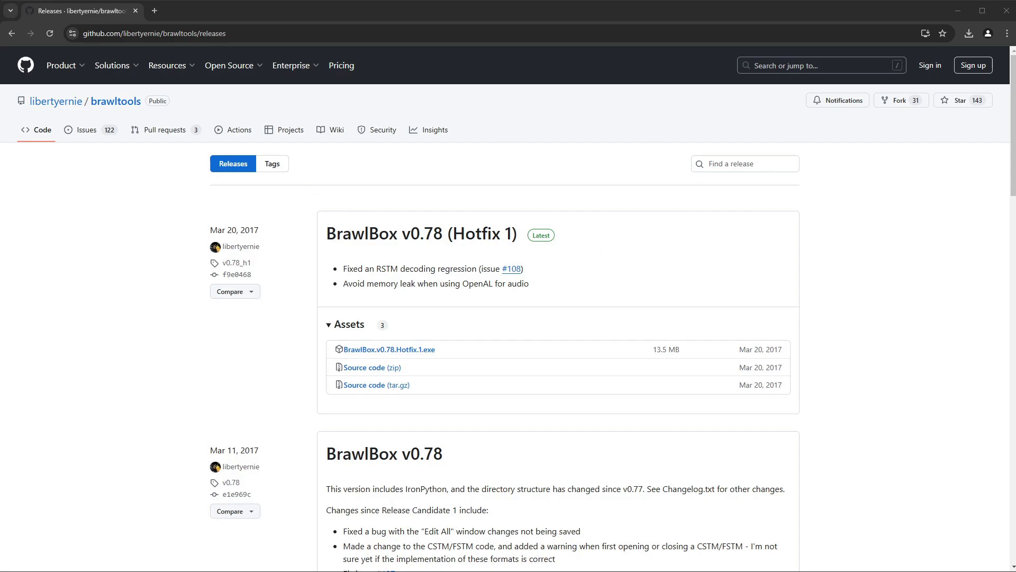
left_click_drag(0, 87, 310, 144)
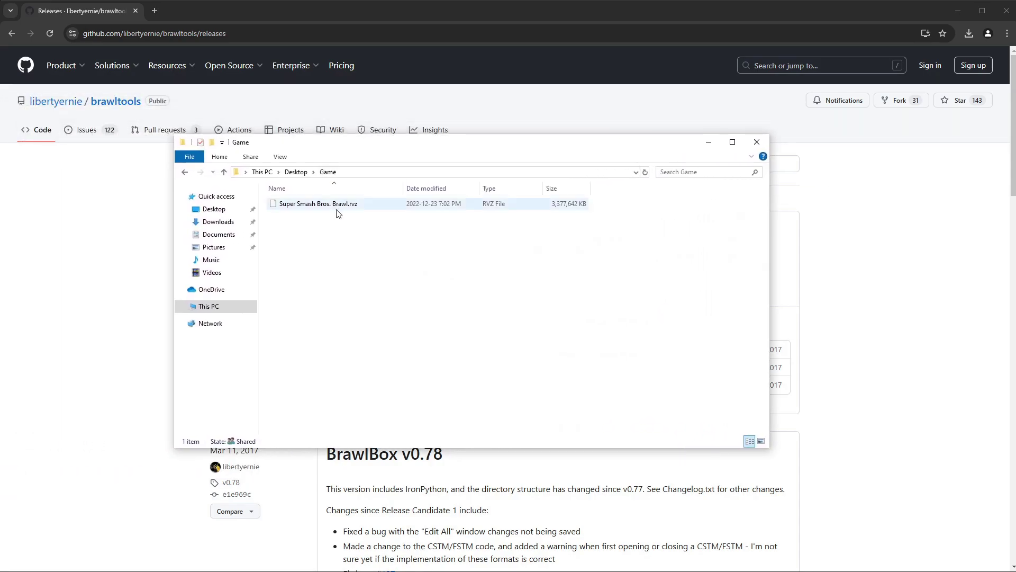
left_click(320, 207)
left_click(377, 246)
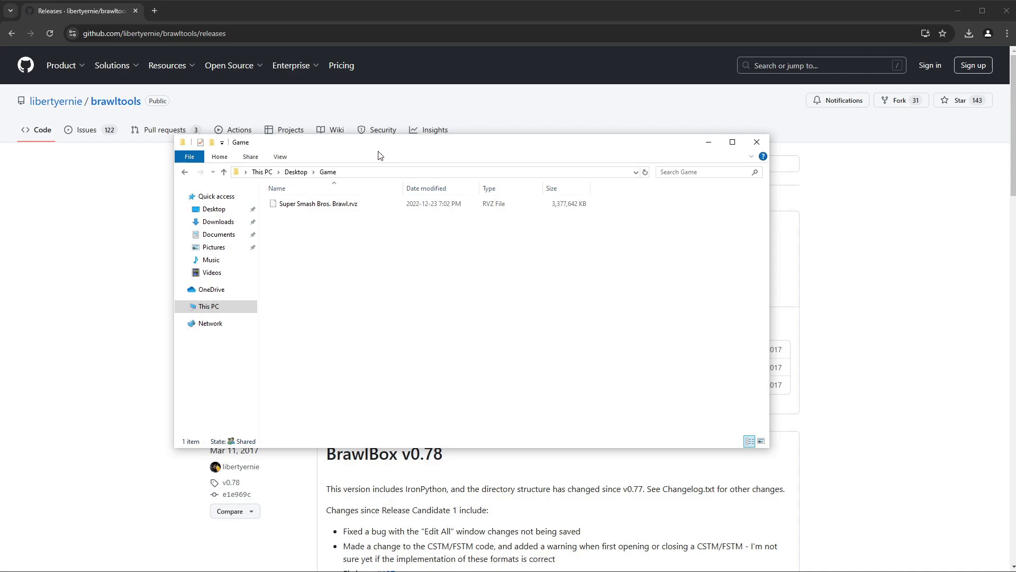
left_click_drag(382, 146, 0, 177)
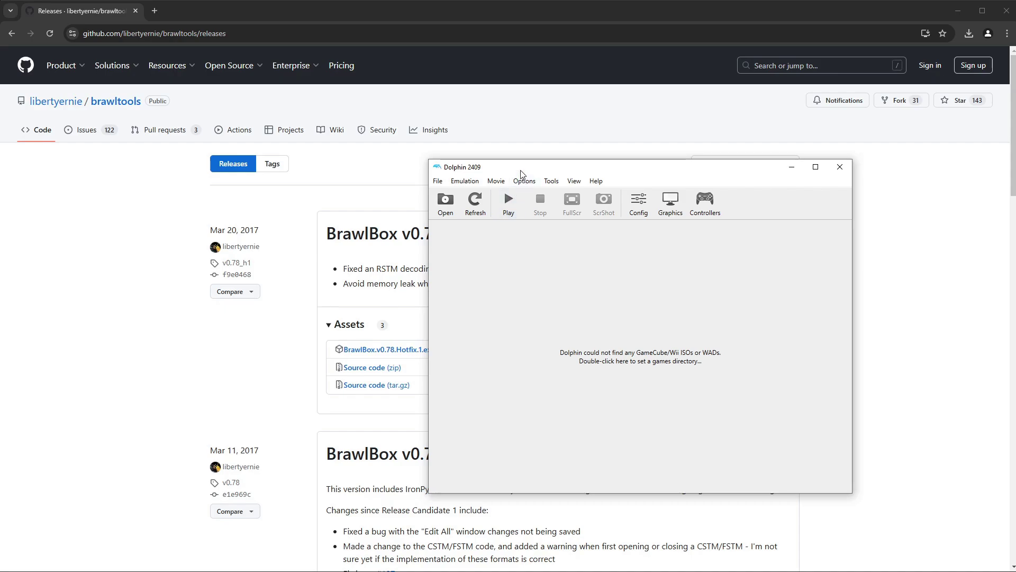
- Add Desktop > Game as a Dolphin game directory and select the Super Smash Bros. Brawl entry
left_click_drag(521, 170, 438, 163)
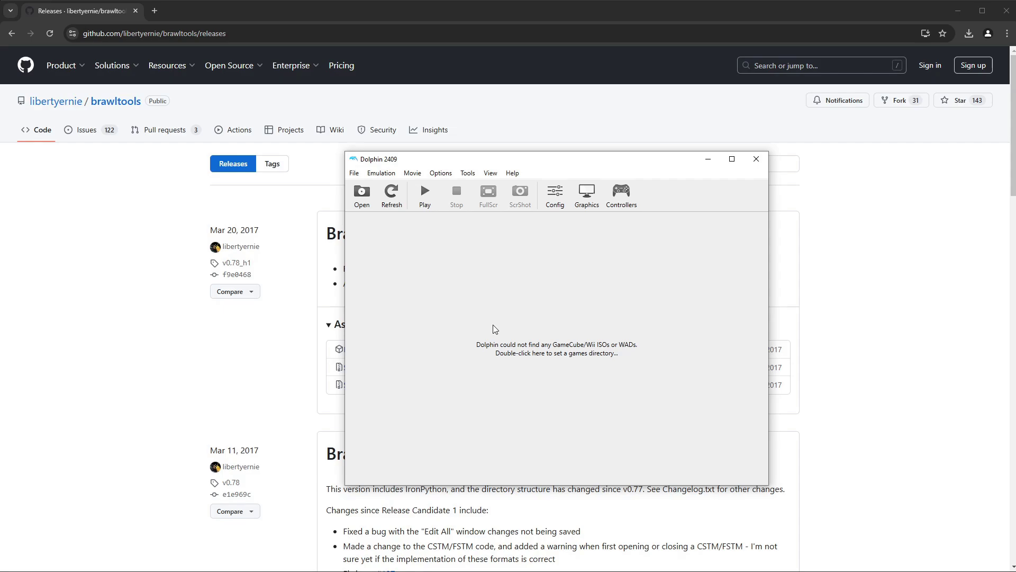
double_click(504, 301)
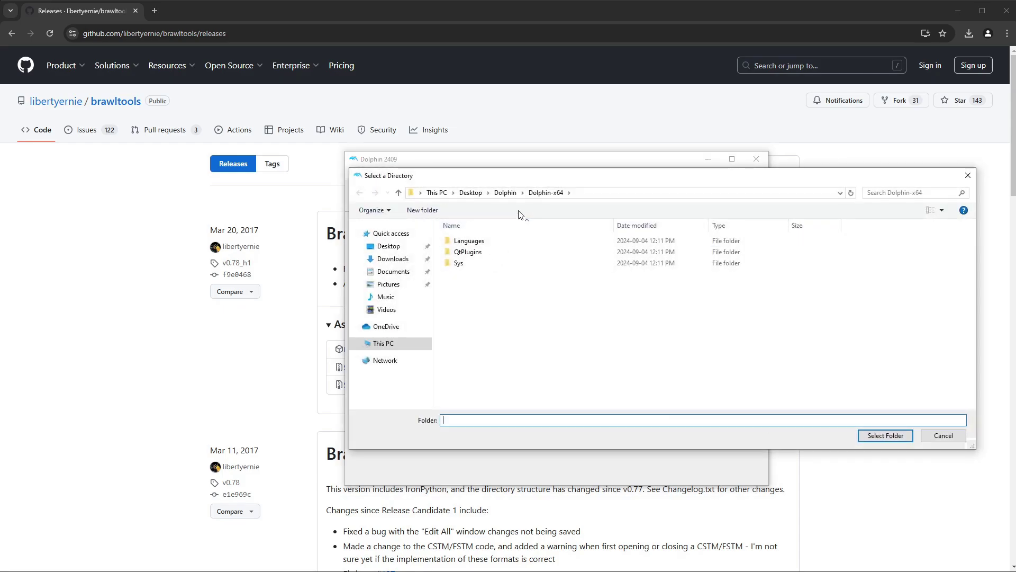
left_click_drag(521, 182, 532, 198)
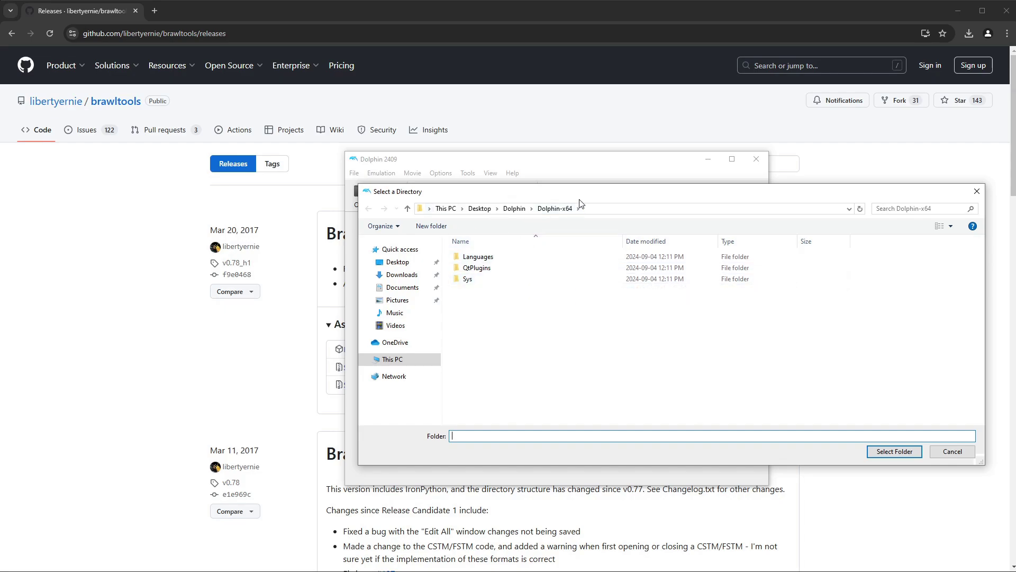
left_click(479, 208)
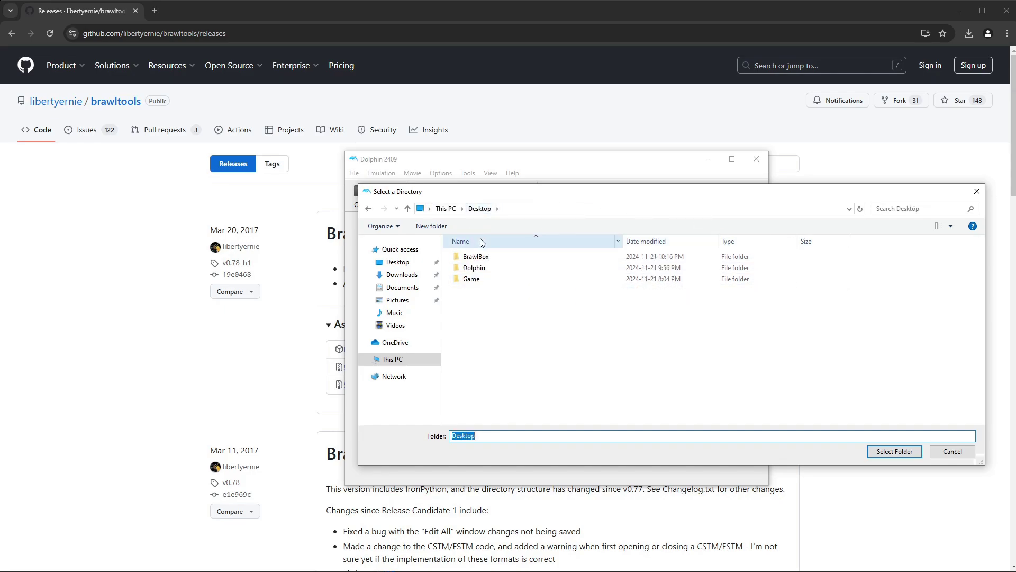
double_click(494, 285)
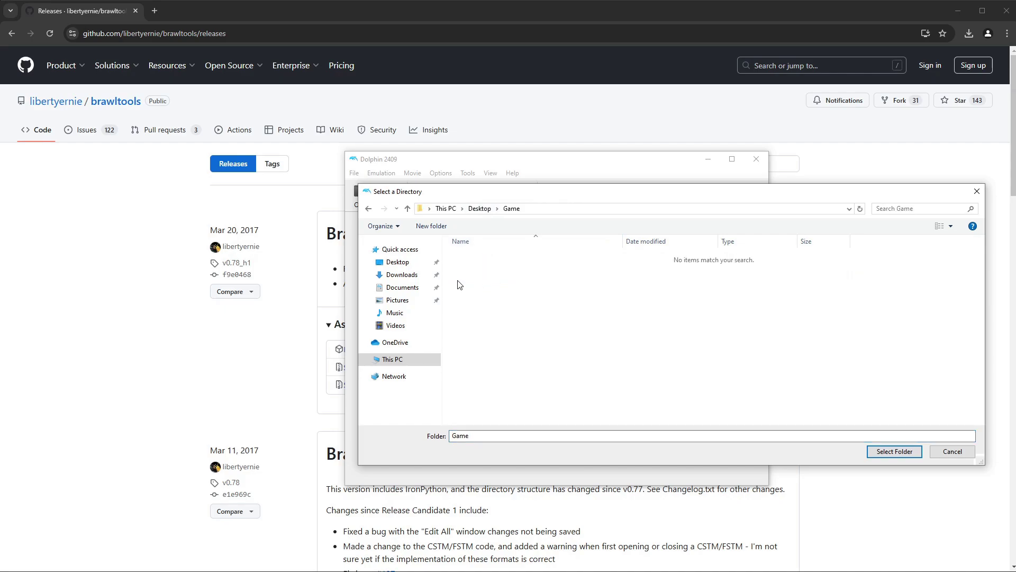
left_click(895, 451)
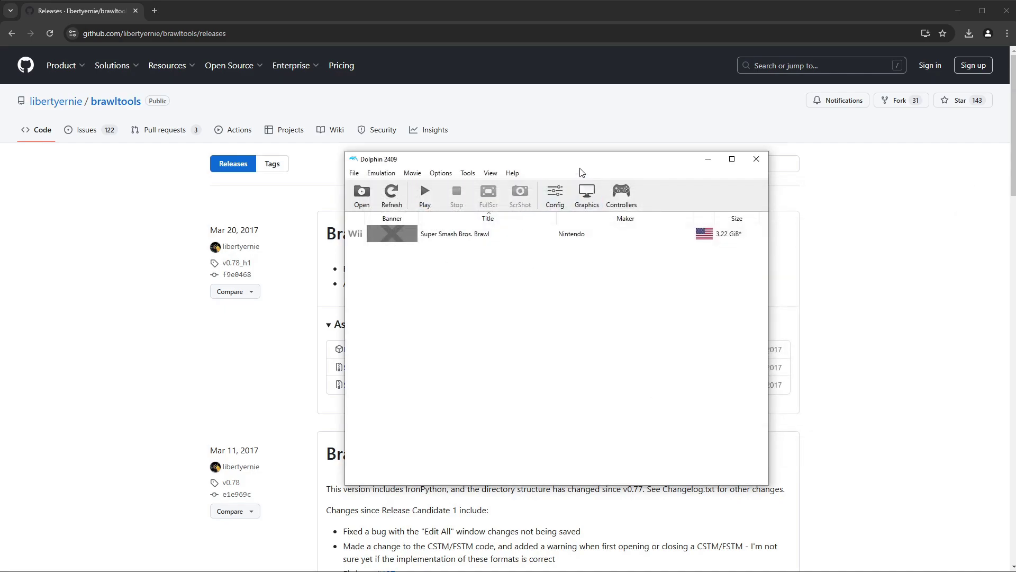
left_click_drag(579, 163, 506, 170)
left_click(422, 242)
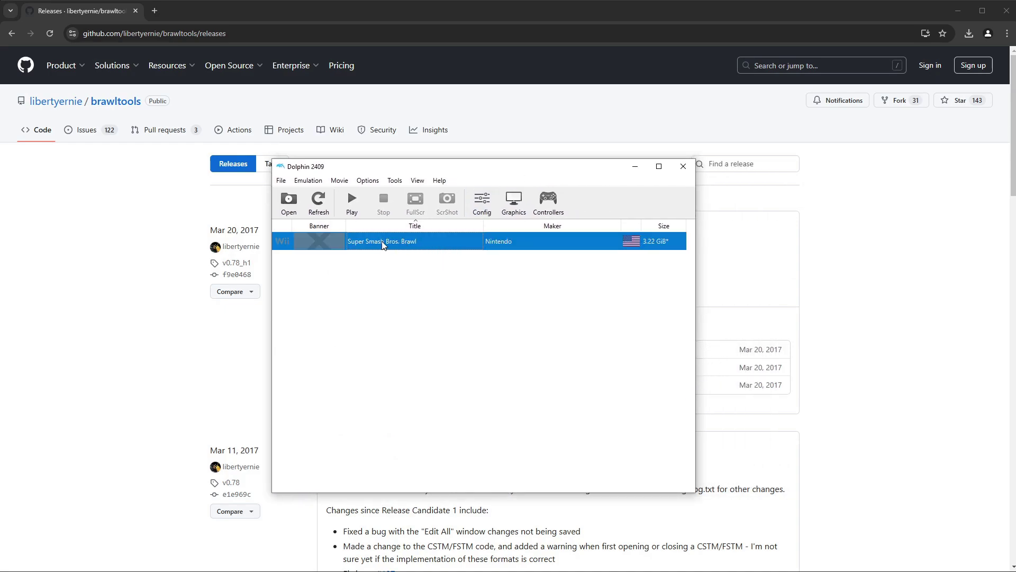
- Open Brawl's Properties, widen the window, and show the Filesystem tab
right_click(360, 244)
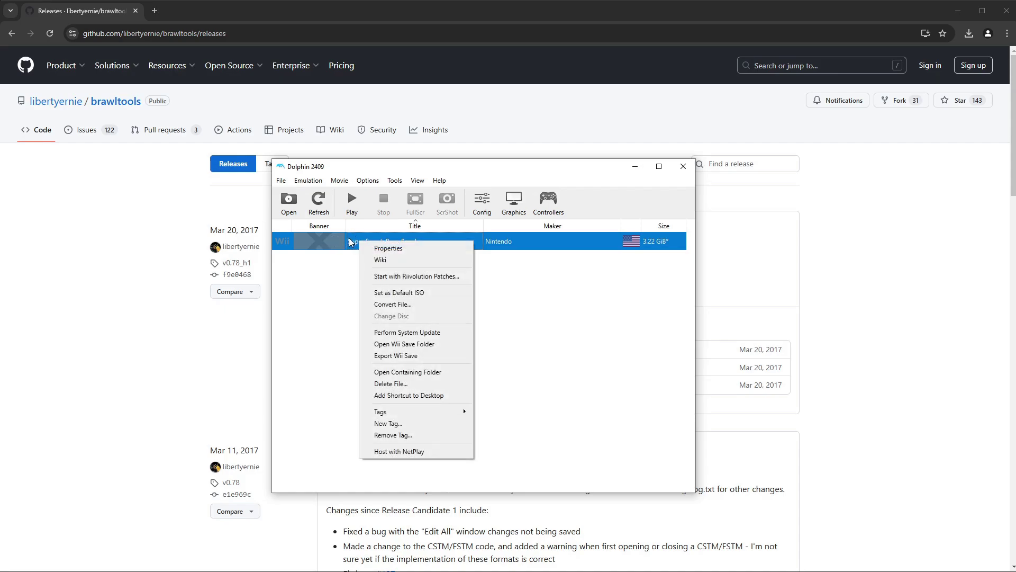
left_click(381, 250)
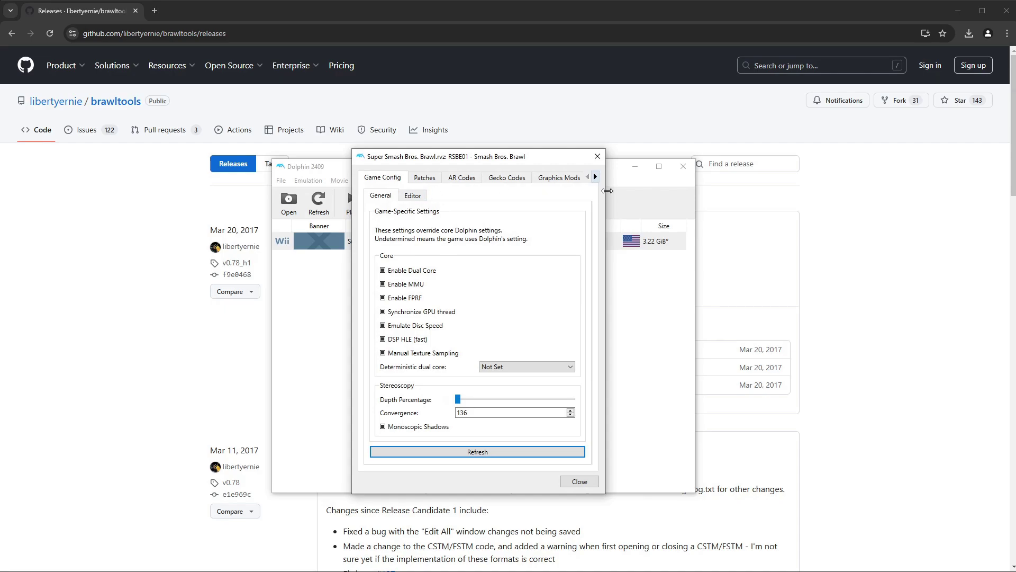
left_click_drag(607, 191, 823, 223)
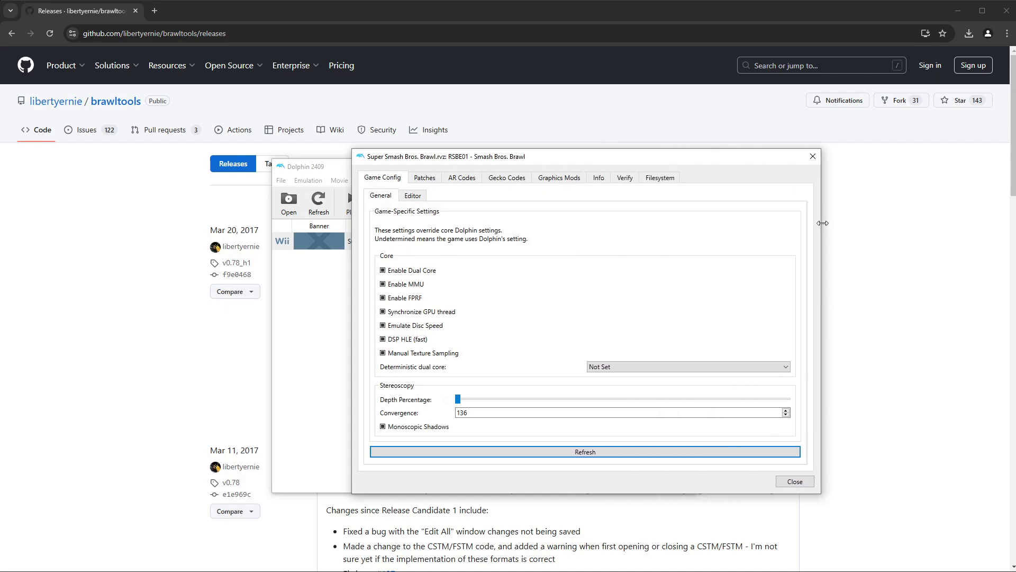
left_click(660, 178)
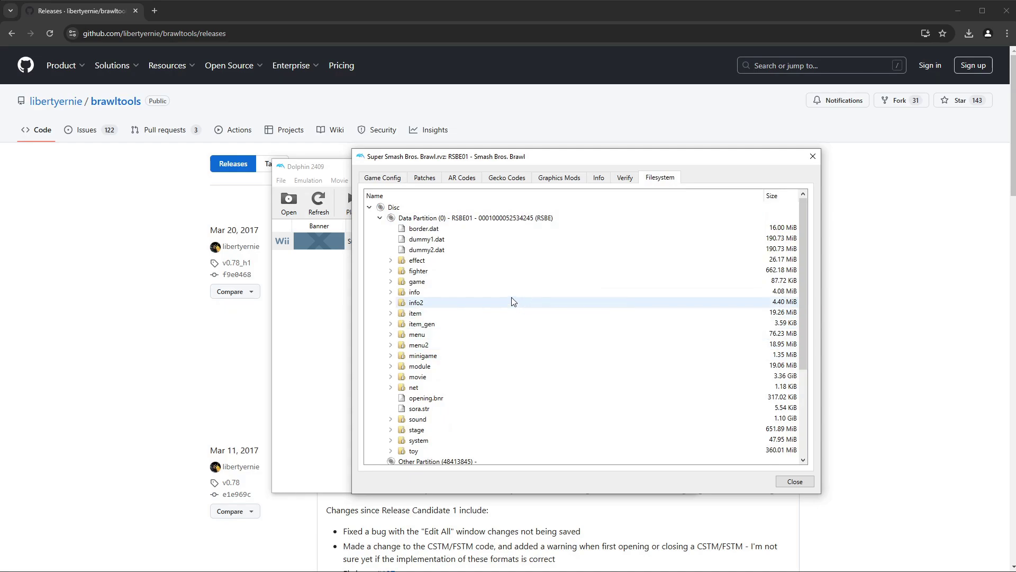
- Browse the top-level fighter, game, info, item, item_gen and menu folders
left_click(432, 271)
left_click(430, 283)
left_click(421, 293)
left_click(422, 313)
left_click(423, 324)
left_click(421, 336)
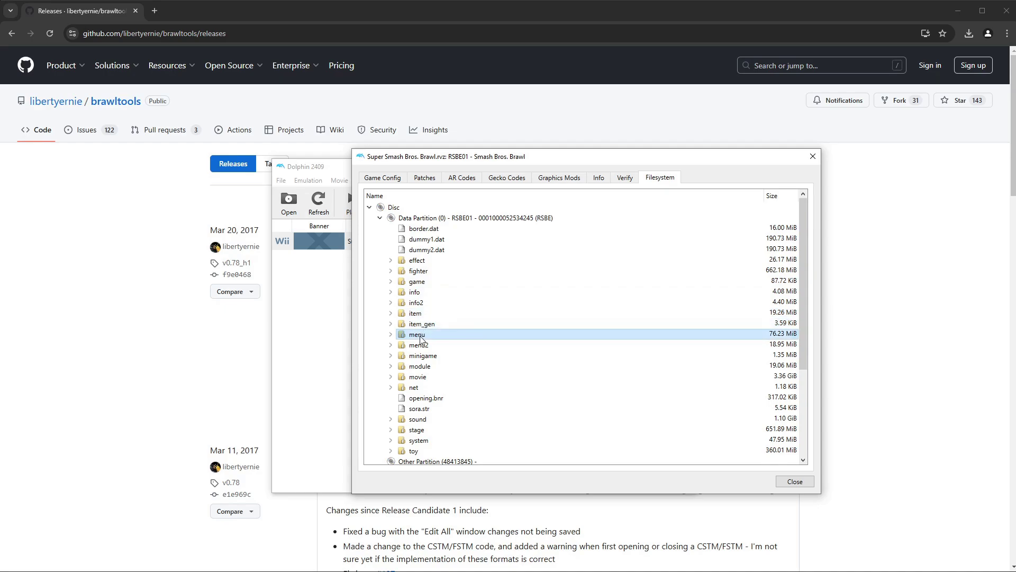
left_click(418, 271)
- Expand fighter > captain and inspect FitCaptain.pac and FitCaptain02.pac without extracting
left_click(391, 272)
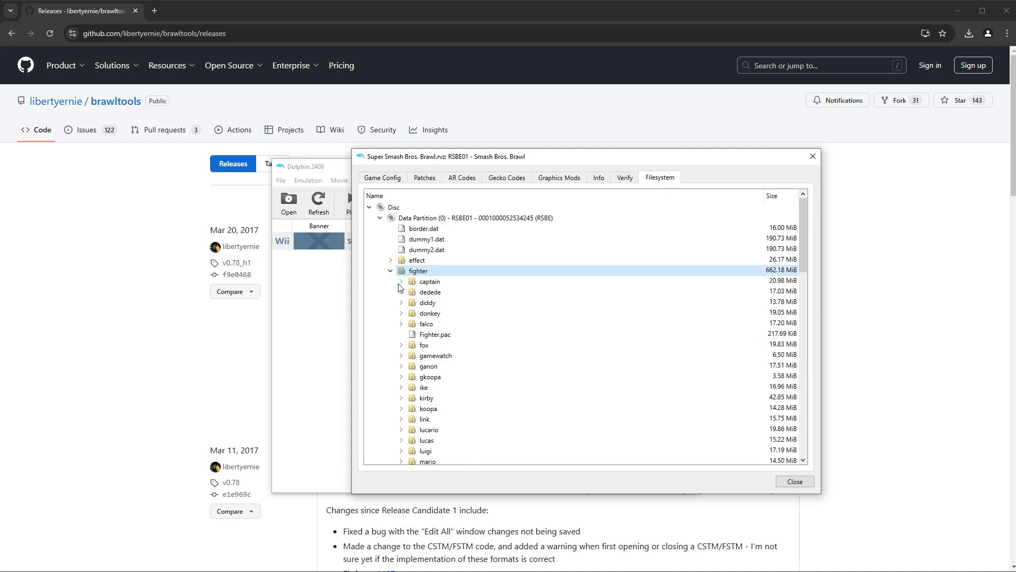
left_click(400, 282)
left_click(447, 292)
scroll(467, 306, "down", 1)
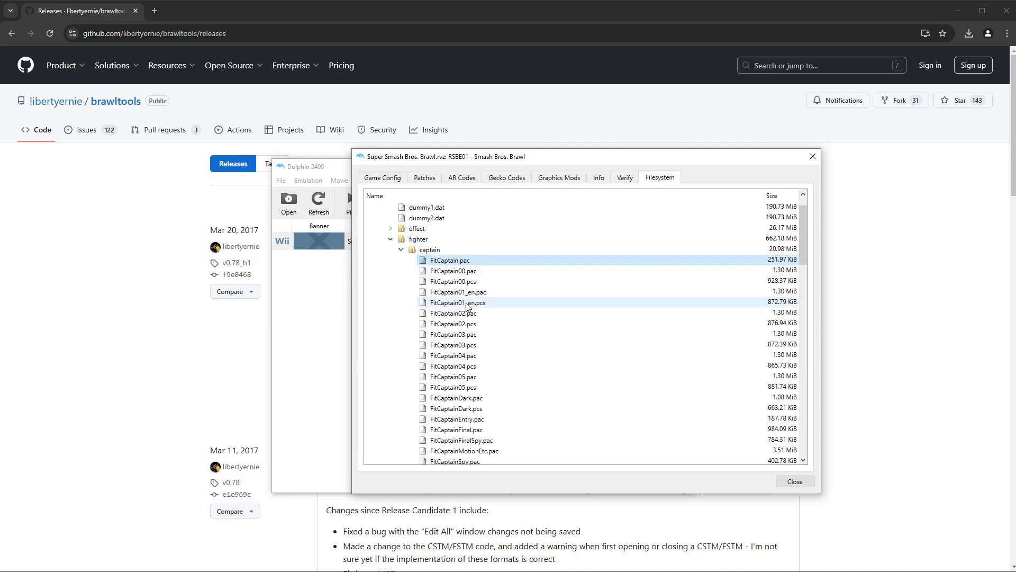
left_click(452, 314)
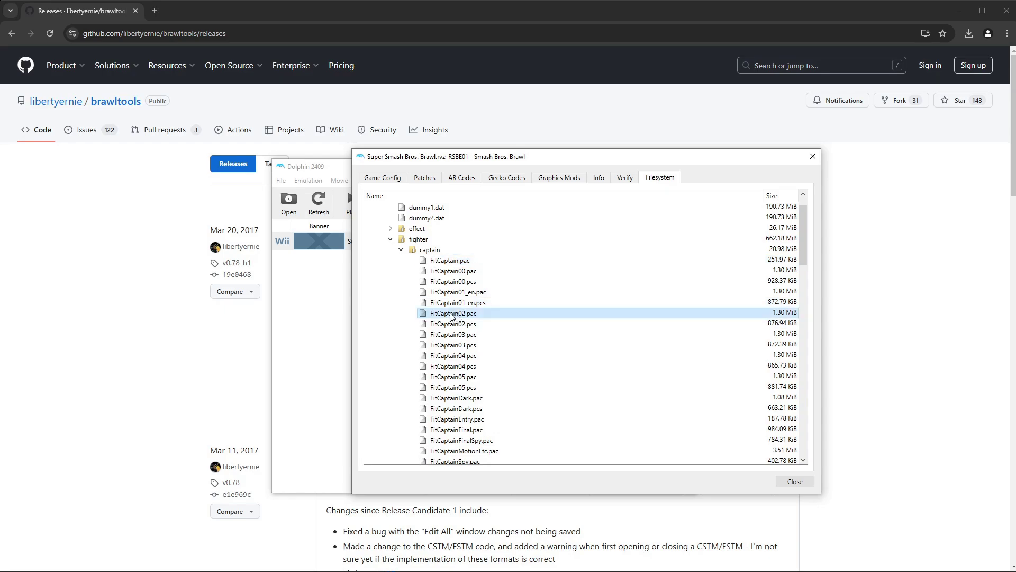
right_click(451, 315)
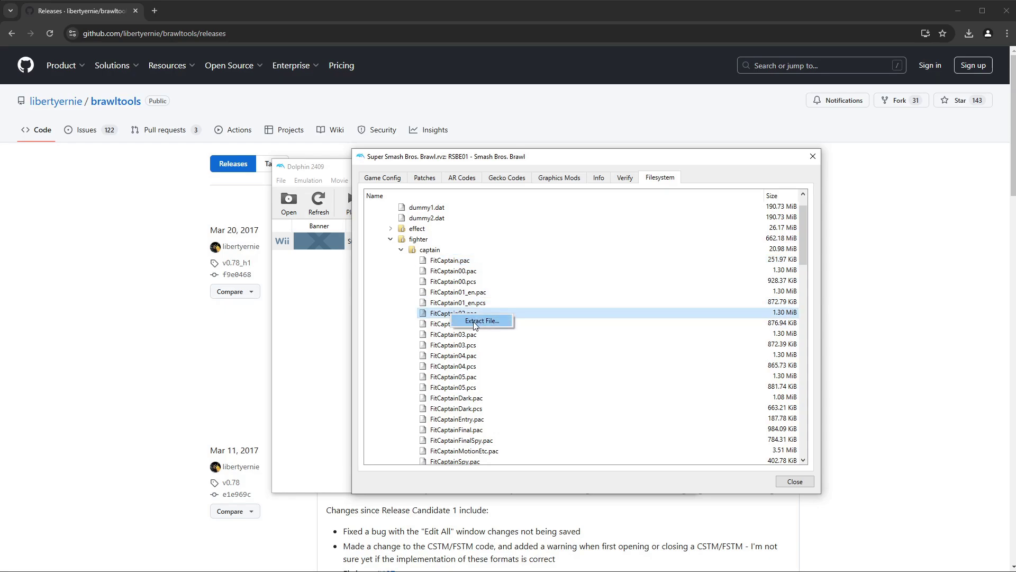
left_click(465, 282)
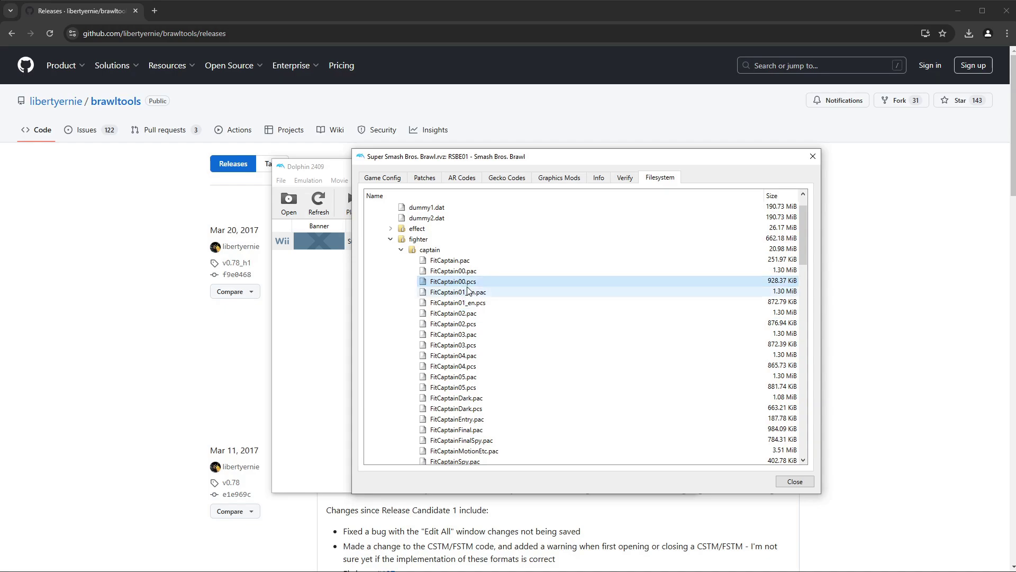
left_click(402, 249)
left_click(391, 238)
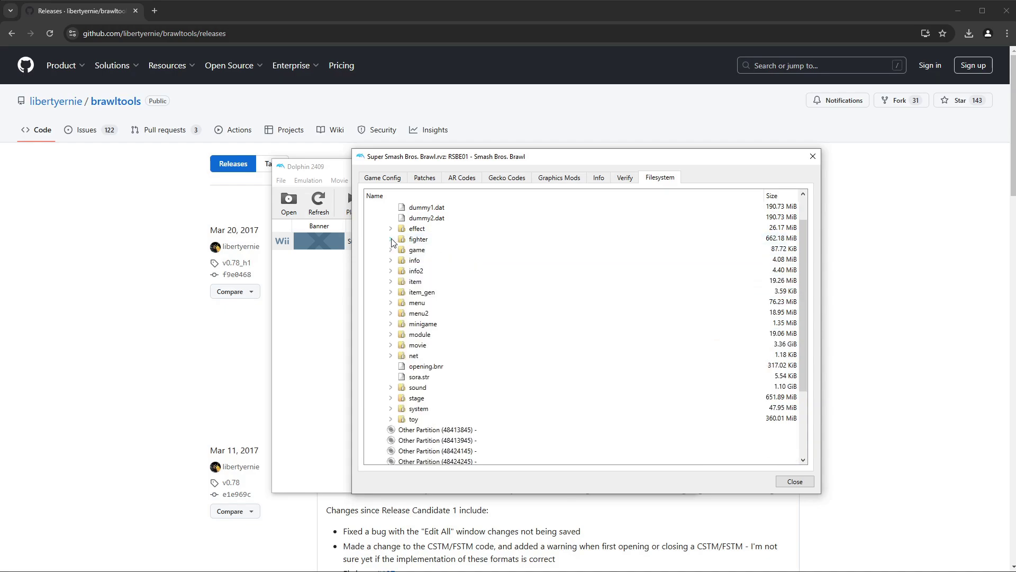
- Browse the item, game and fighter folders again, then select the Disc root
scroll(452, 279, "up", 1)
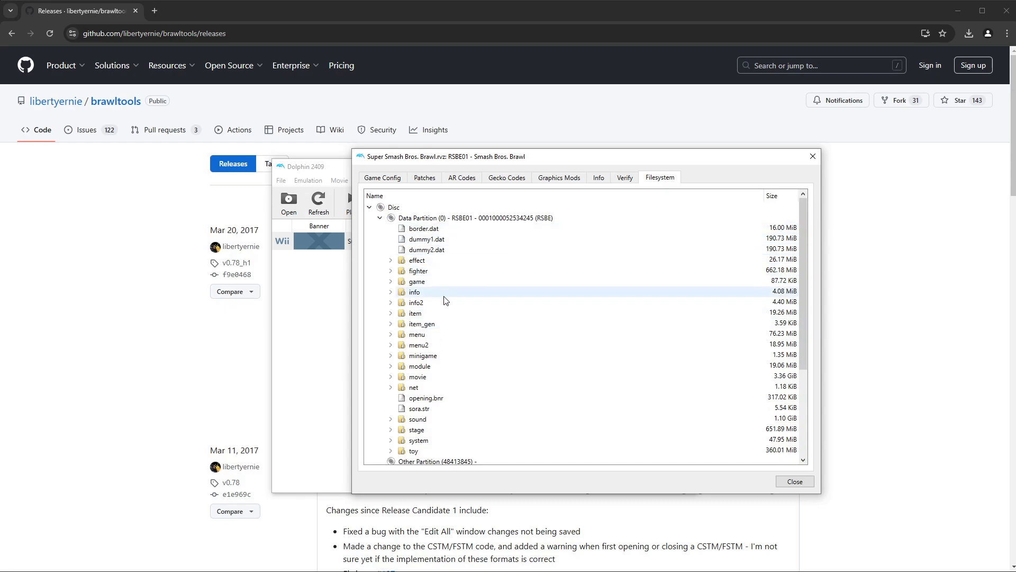
left_click(423, 315)
scroll(424, 328, "down", 2)
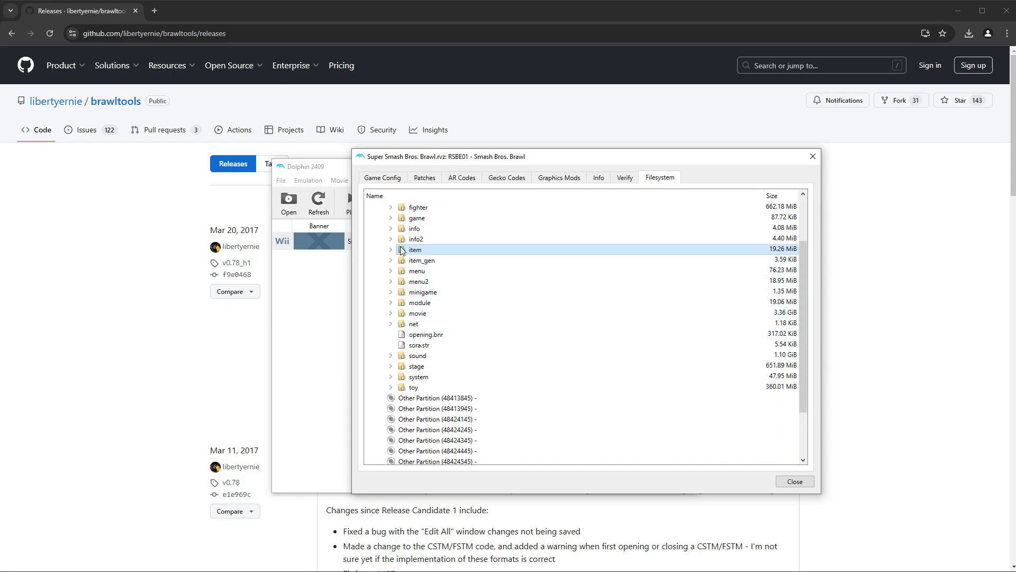
left_click(391, 217)
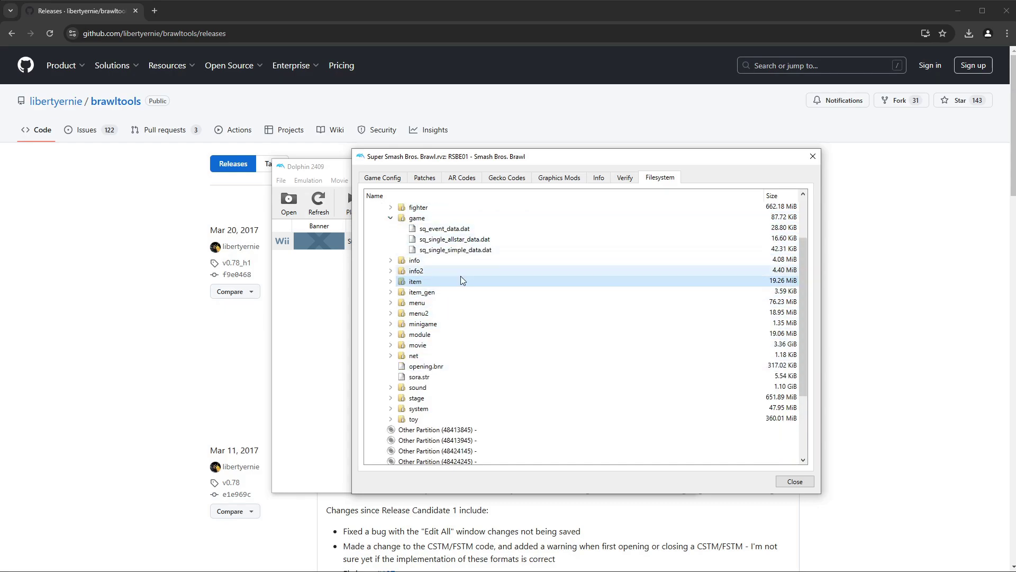
left_click(391, 217)
scroll(470, 291, "up", 2)
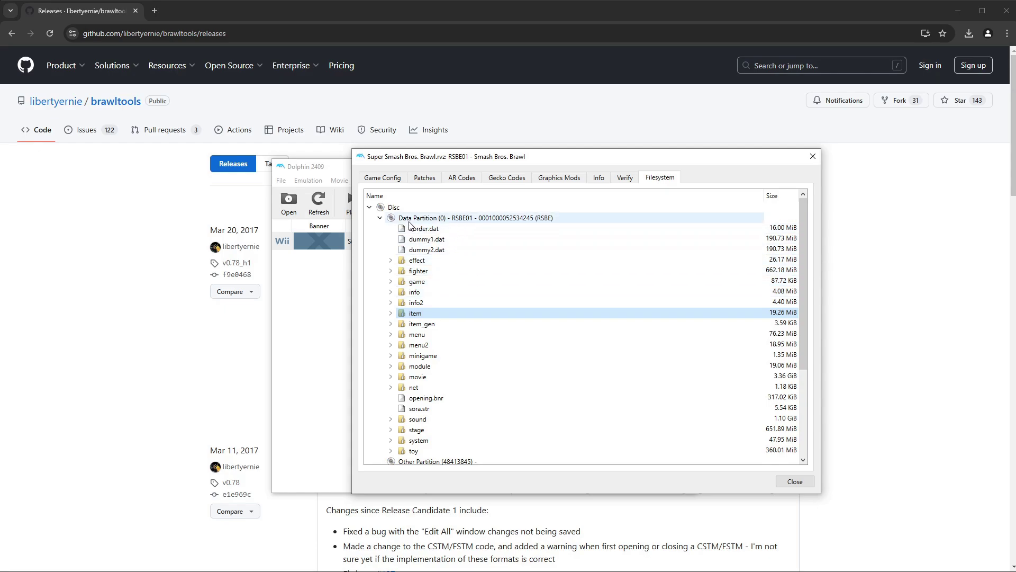
left_click(391, 271)
left_click(391, 271)
left_click(398, 208)
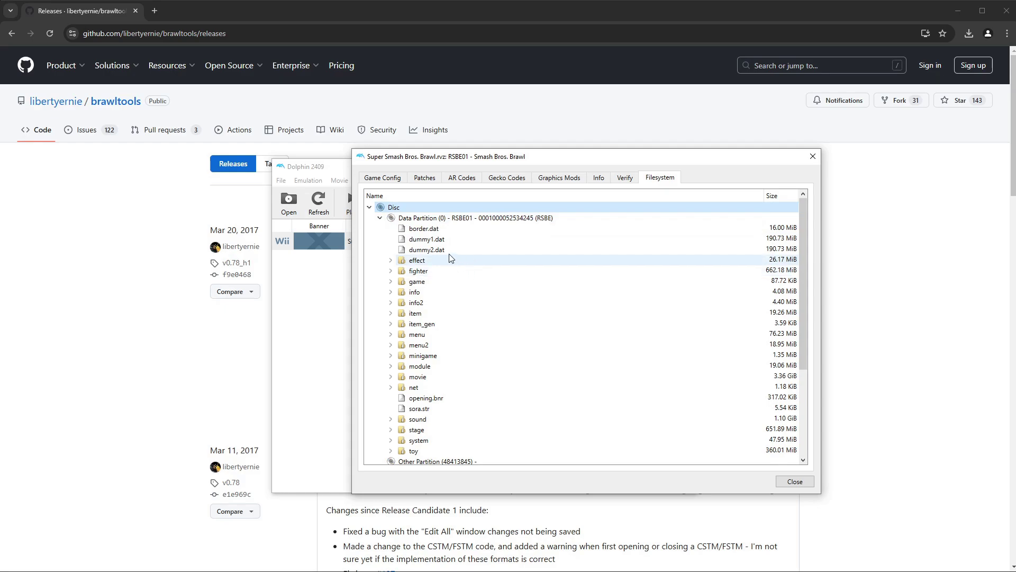
- Extract the entire Brawl disc into a new 'Smash Brawl Extracted' folder inside Game
right_click(393, 209)
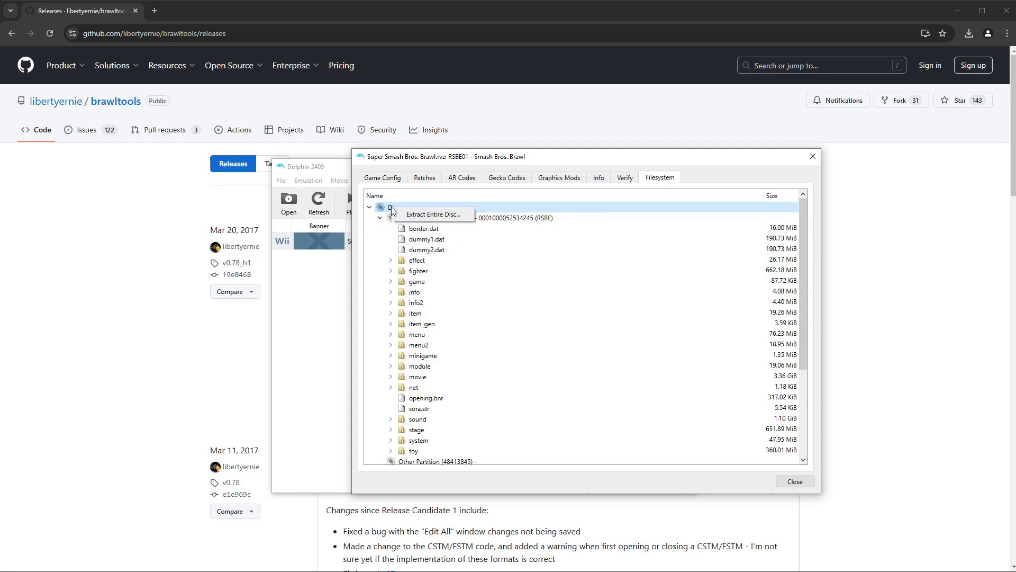
left_click(426, 214)
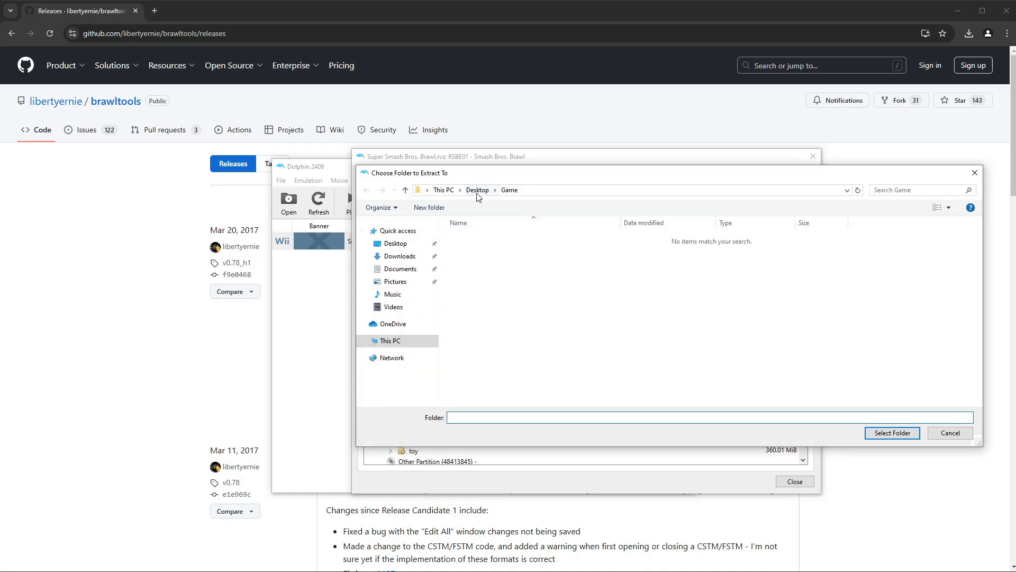
right_click(515, 276)
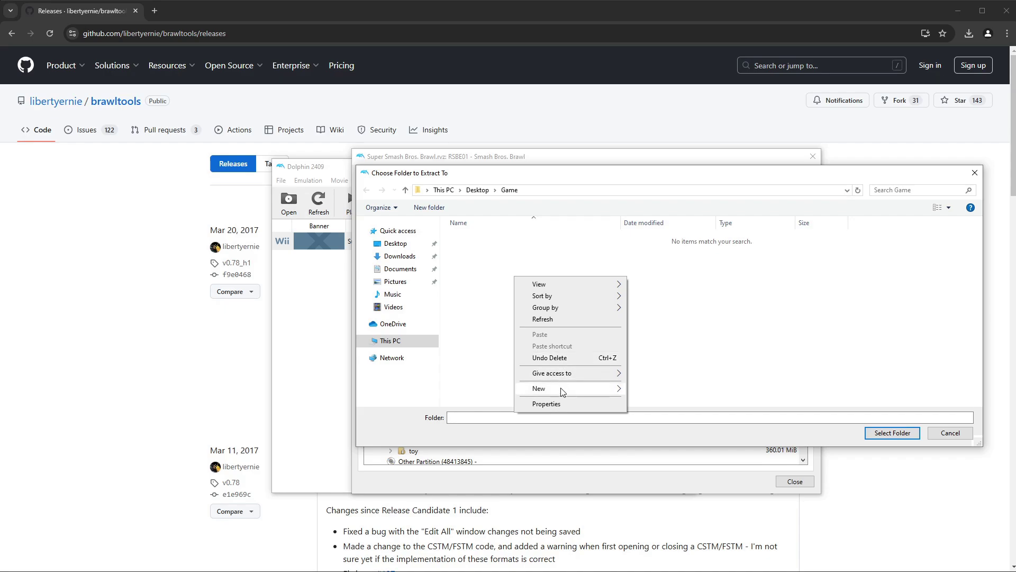
mouse_move(560, 391)
left_click(657, 390)
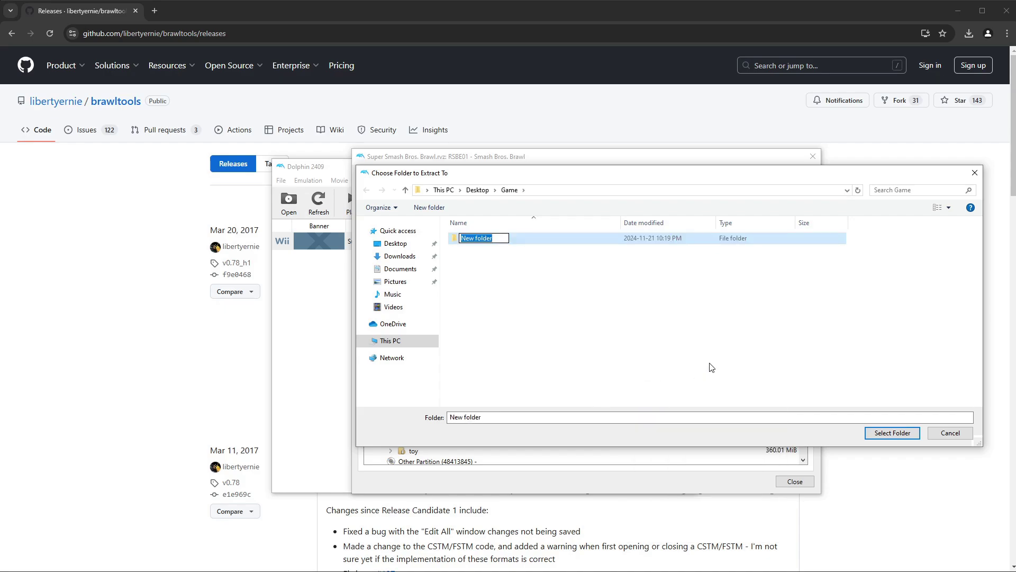
type("Smash Brawl Extracted")
key("Return")
key("Return")
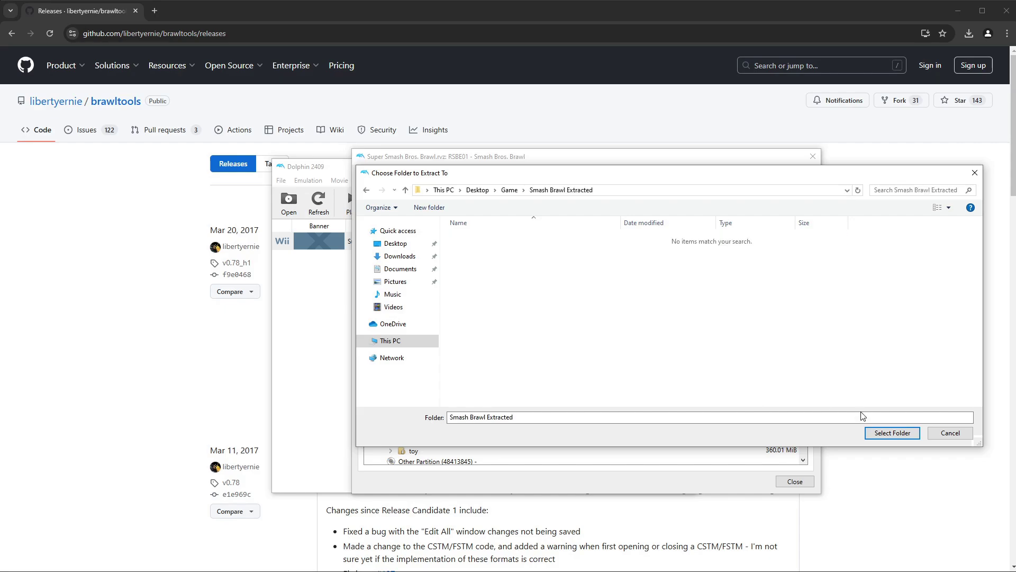
left_click(881, 435)
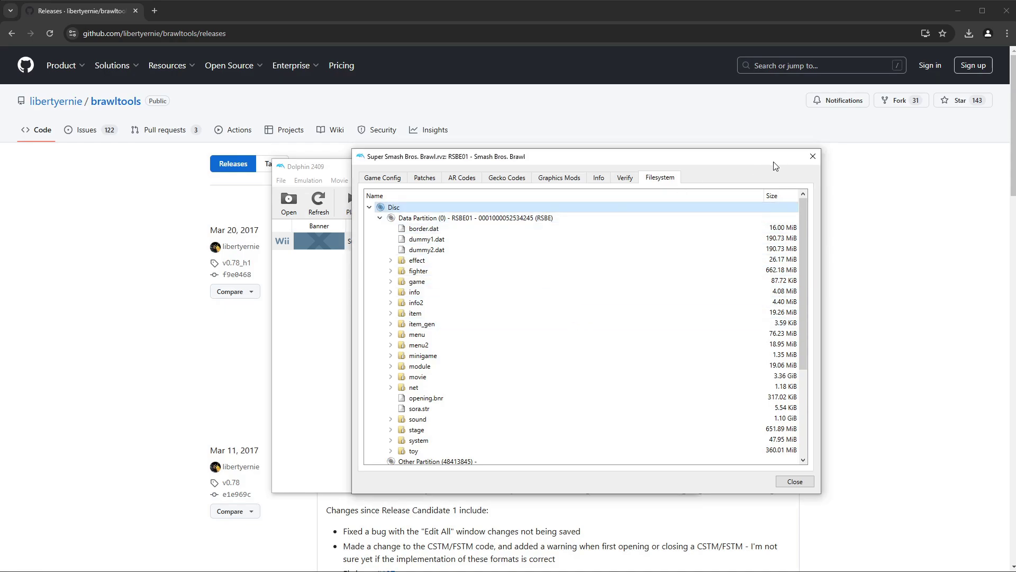
- Close the game's properties window and move File Explorer to the right
left_click(813, 156)
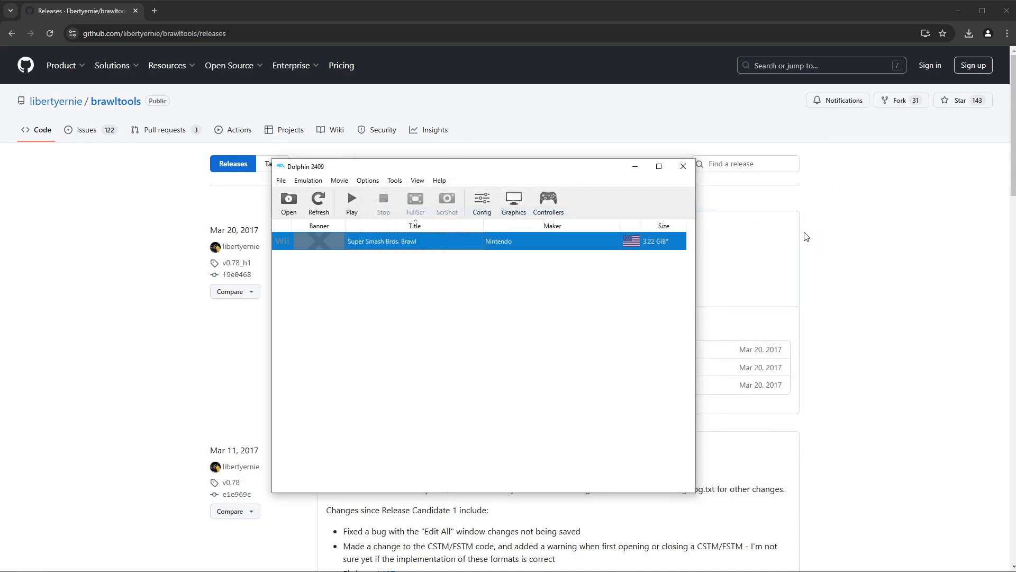
left_click(438, 305)
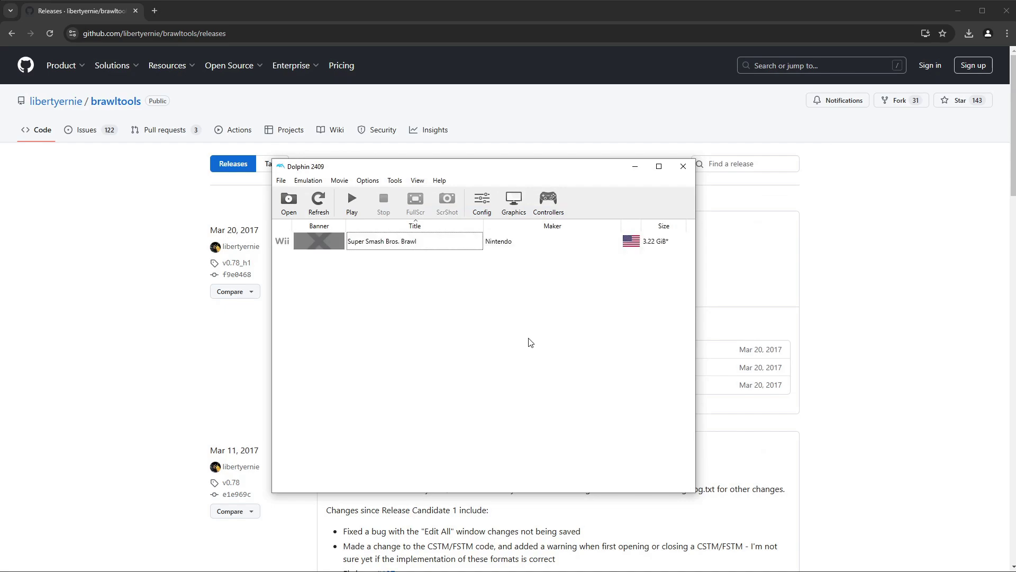
key("alt+Tab")
left_click_drag(212, 164, 417, 162)
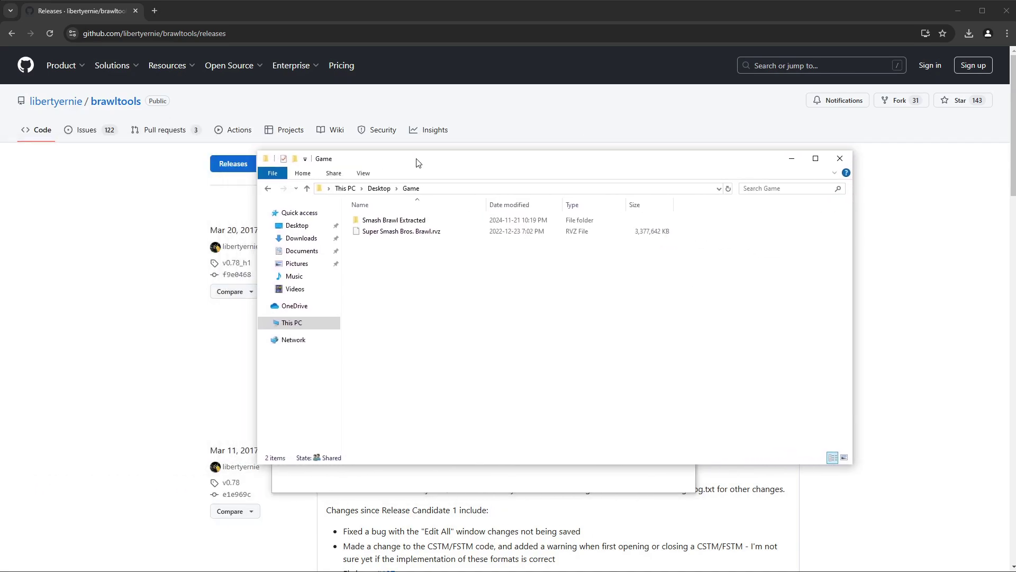
- Open Smash Brawl Extracted, then its DATA and files folders
double_click(438, 222)
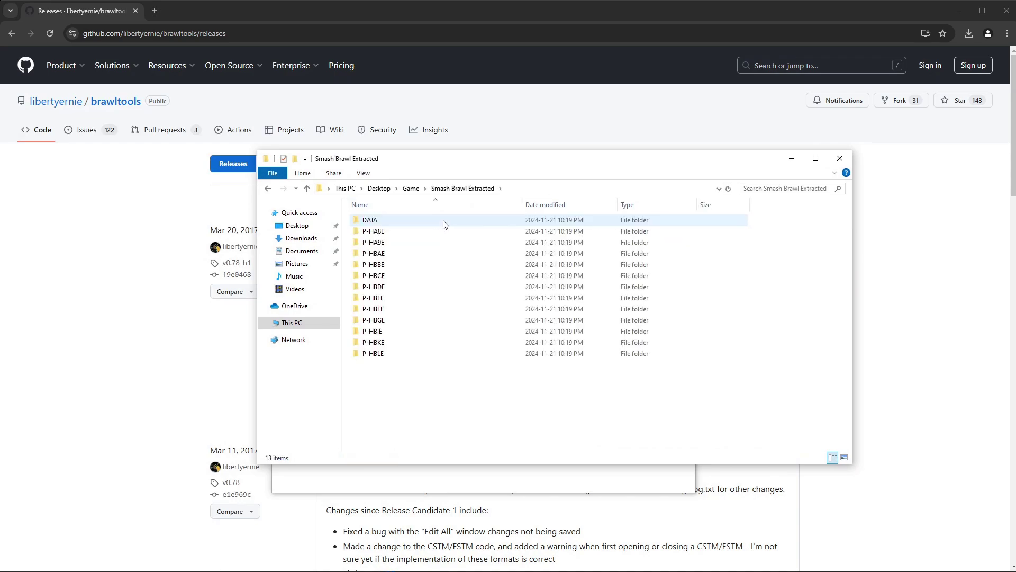
left_click_drag(509, 384, 380, 217)
left_click_drag(416, 385, 389, 227)
left_click(386, 220)
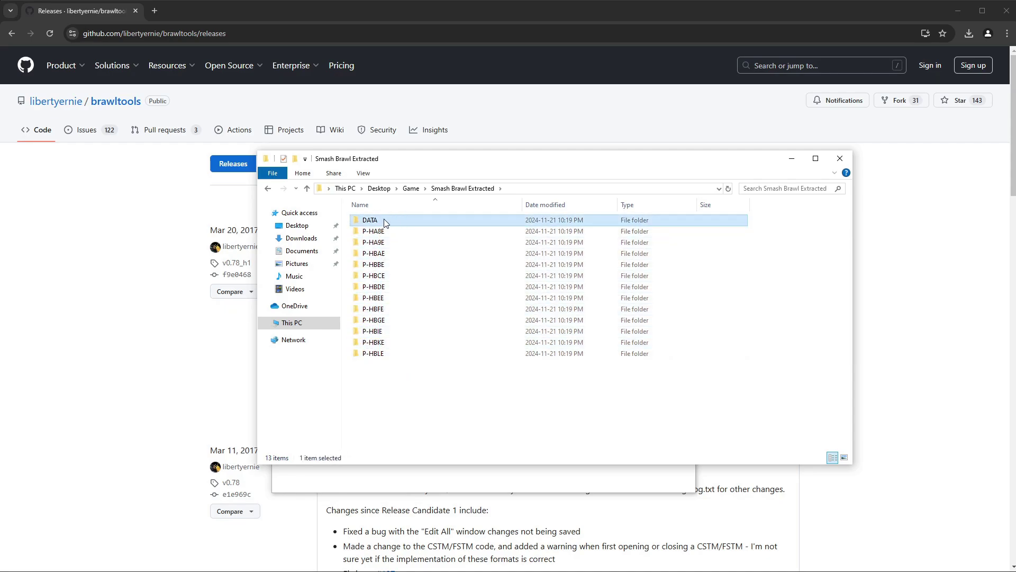
double_click(378, 221)
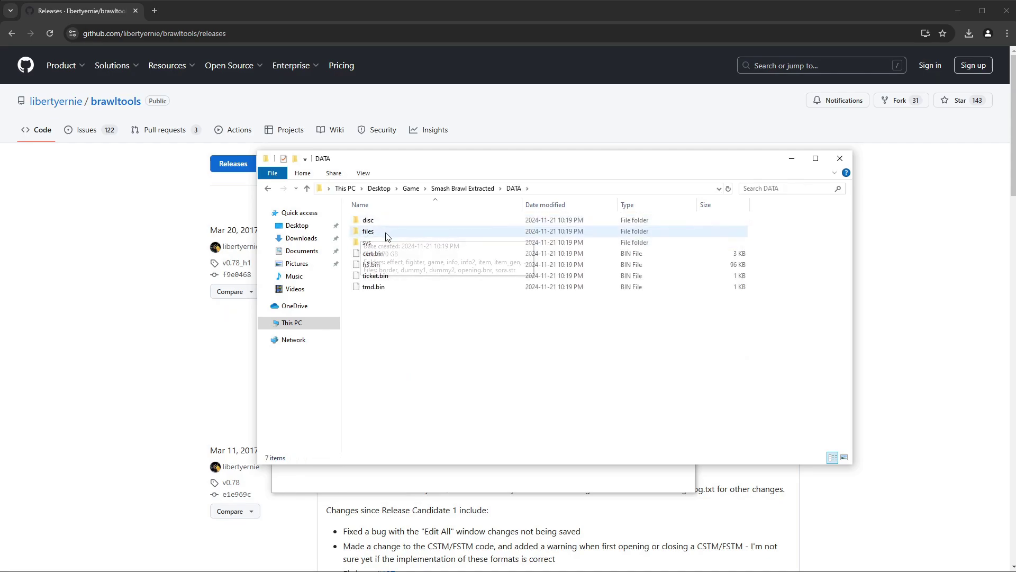
double_click(385, 233)
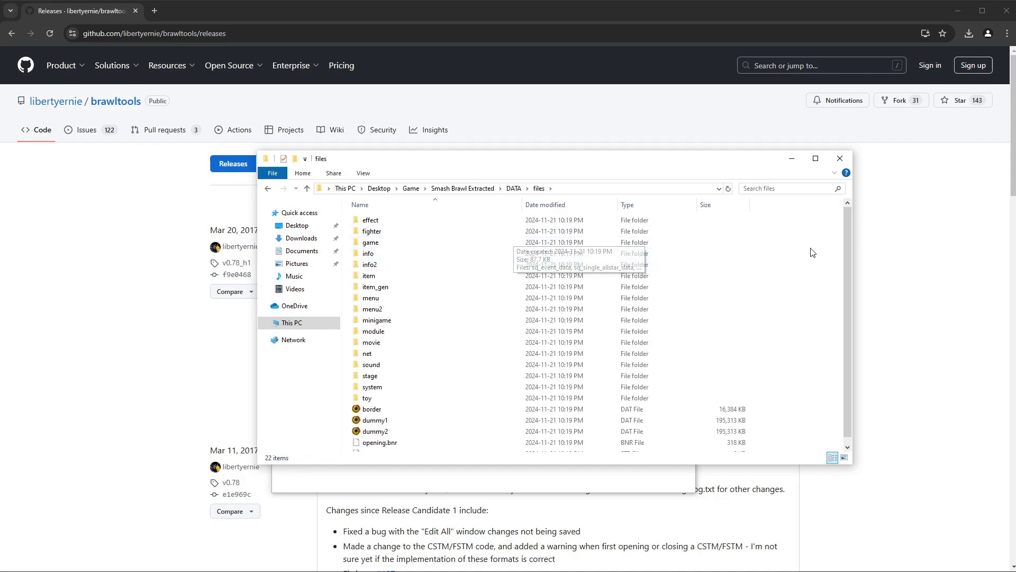
- Open fighter > kirby and browse the FitKirby .pac and .pcs files
left_click_drag(823, 226, 577, 411)
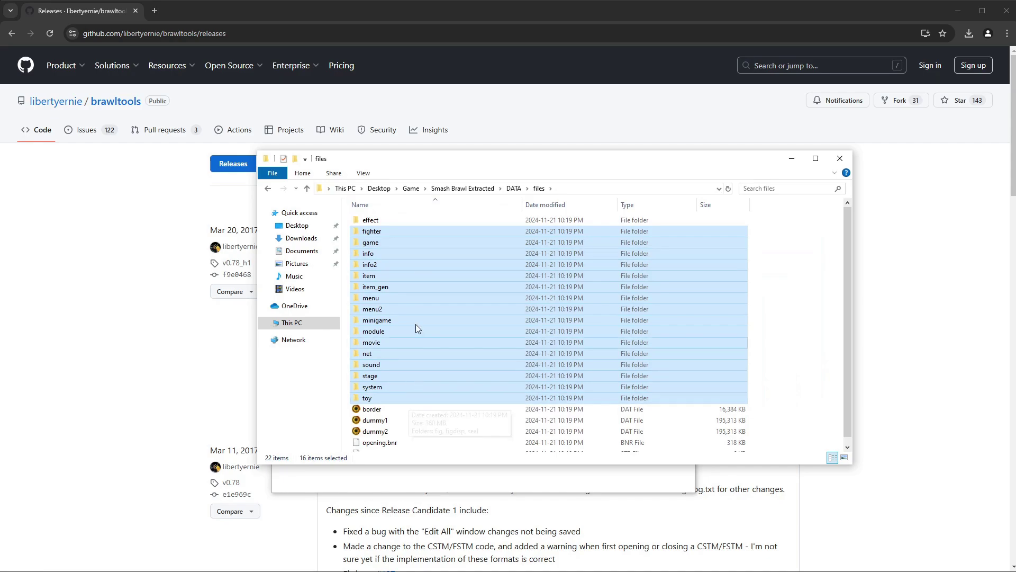
left_click(787, 253)
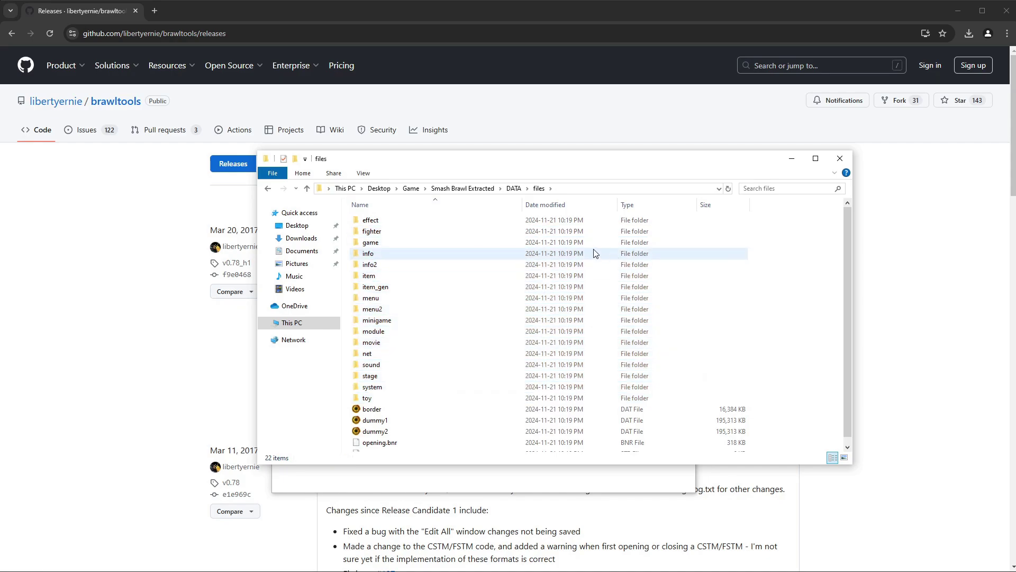
double_click(408, 231)
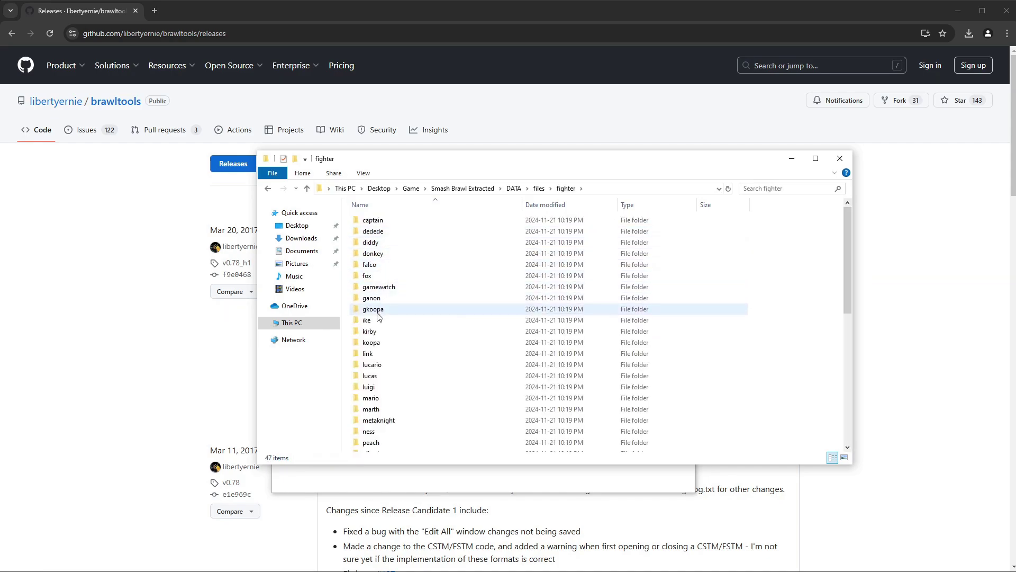
double_click(388, 332)
left_click(384, 223)
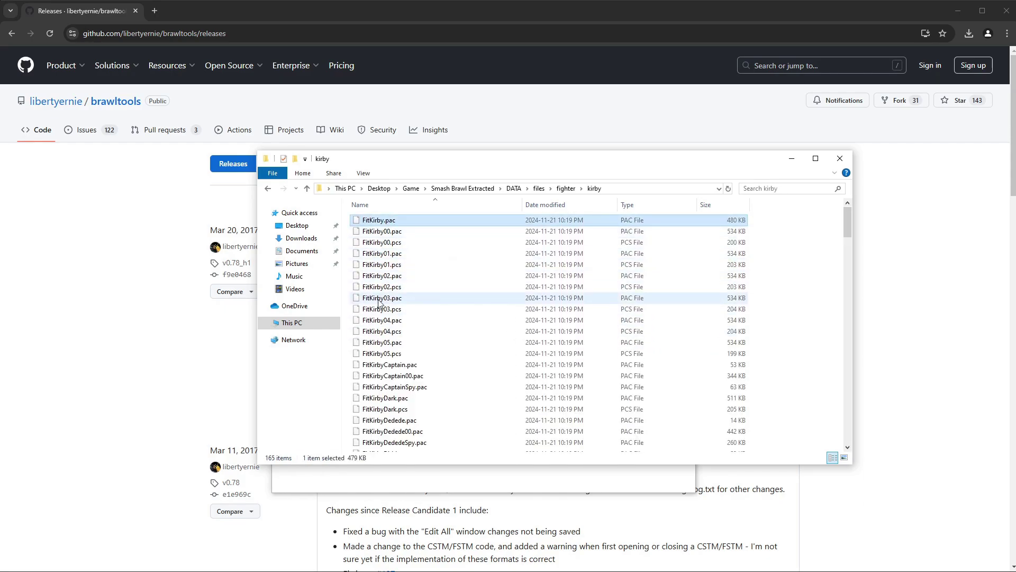
left_click(403, 264)
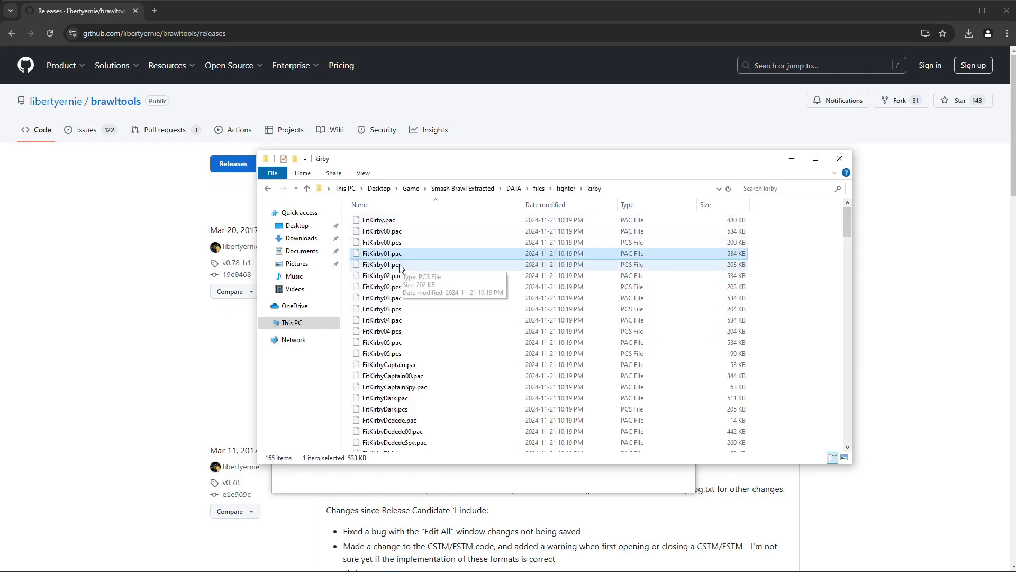
scroll(455, 337, "down", 20)
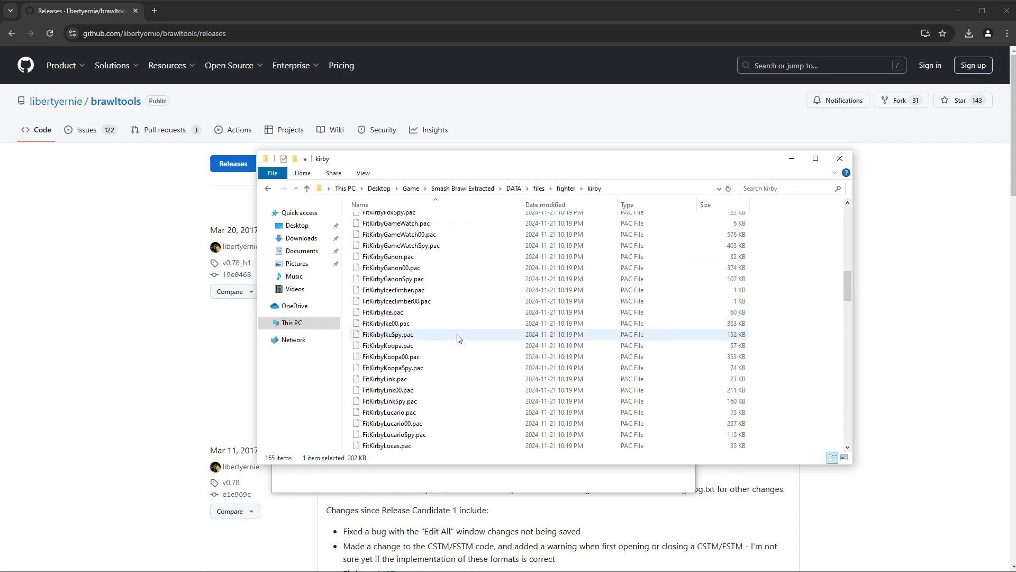
scroll(467, 301, "up", 20)
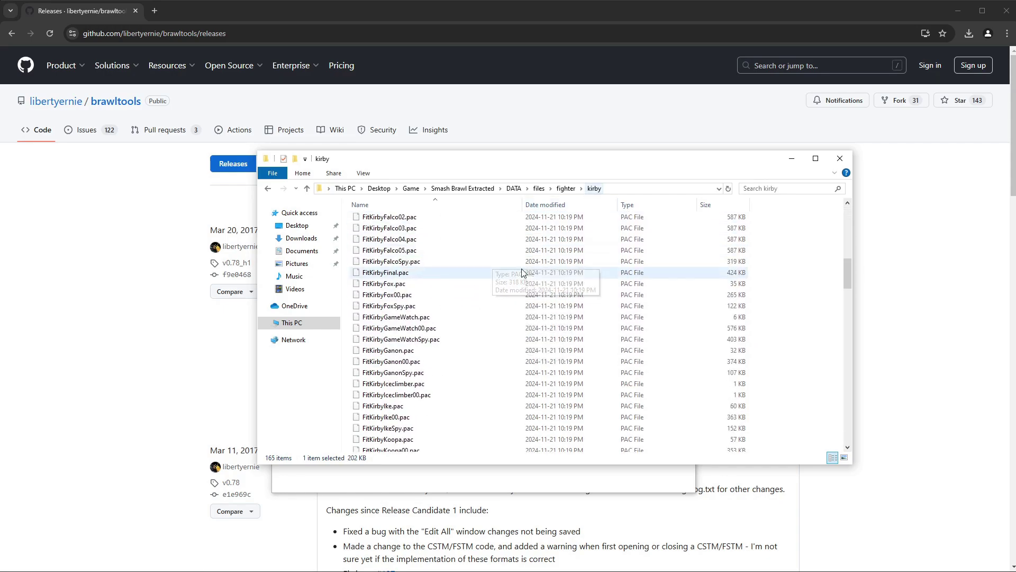
scroll(577, 272, "up", 7)
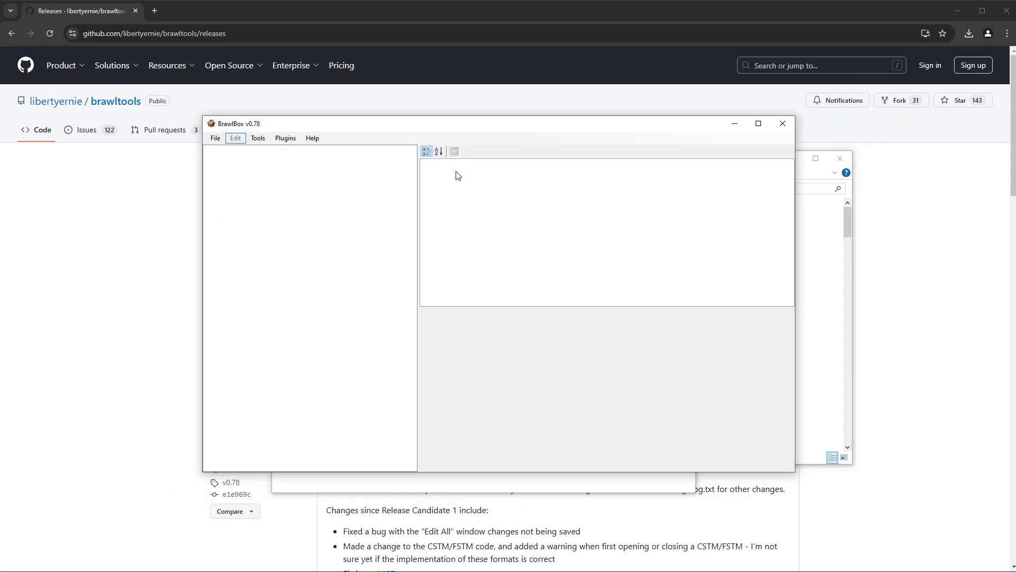
- Open FitKirby05.pac from Desktop > Game > Smash Brawl Extracted > DATA > files > fighter > kirby
left_click_drag(459, 132, 526, 158)
left_click(283, 165)
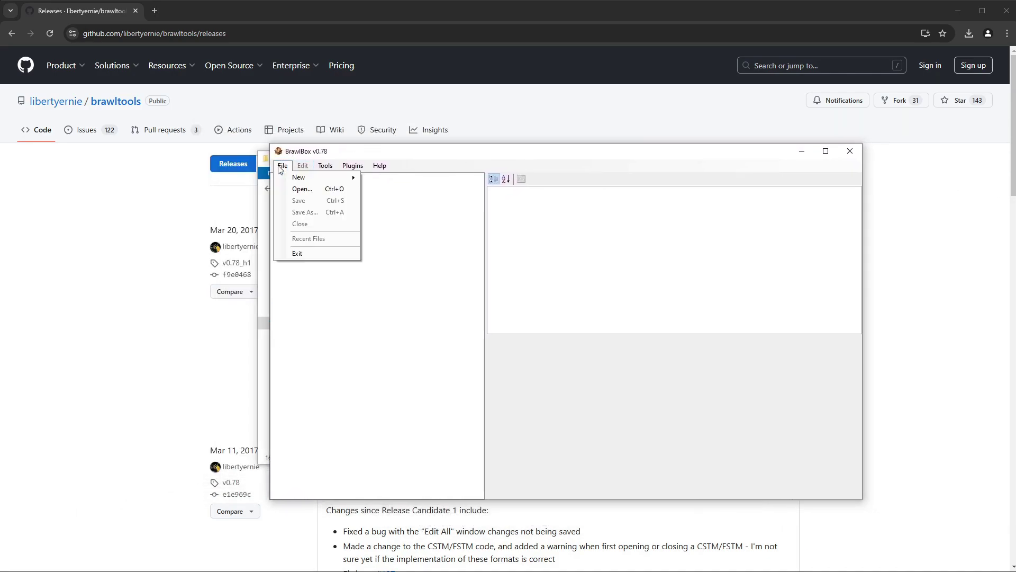
left_click(299, 189)
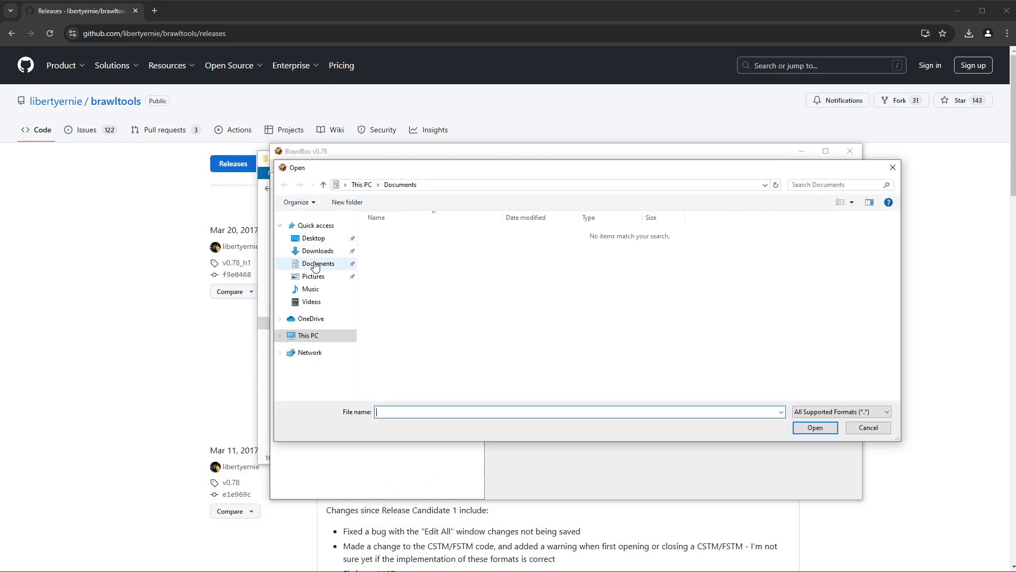
left_click(314, 241)
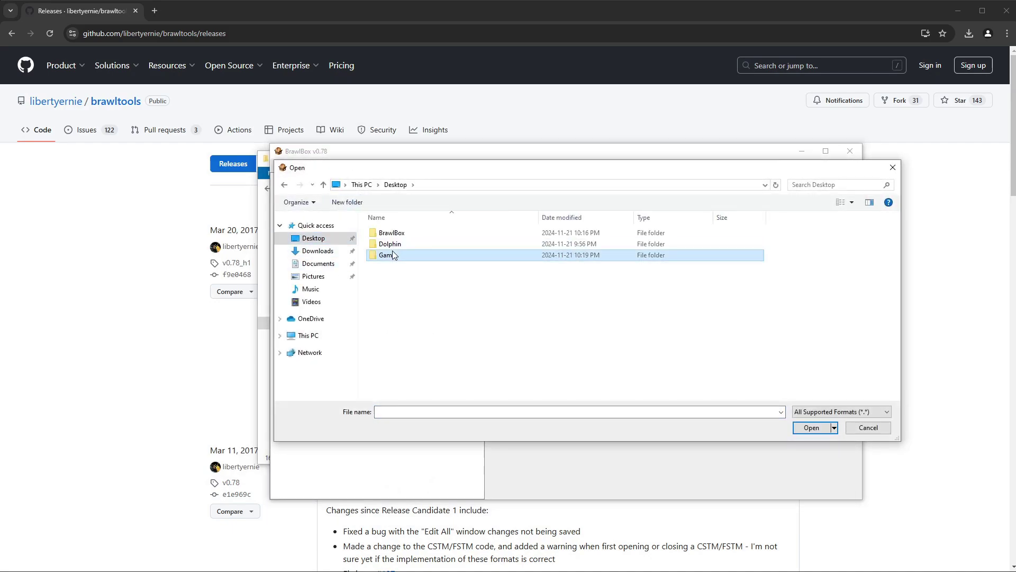
double_click(389, 255)
double_click(400, 234)
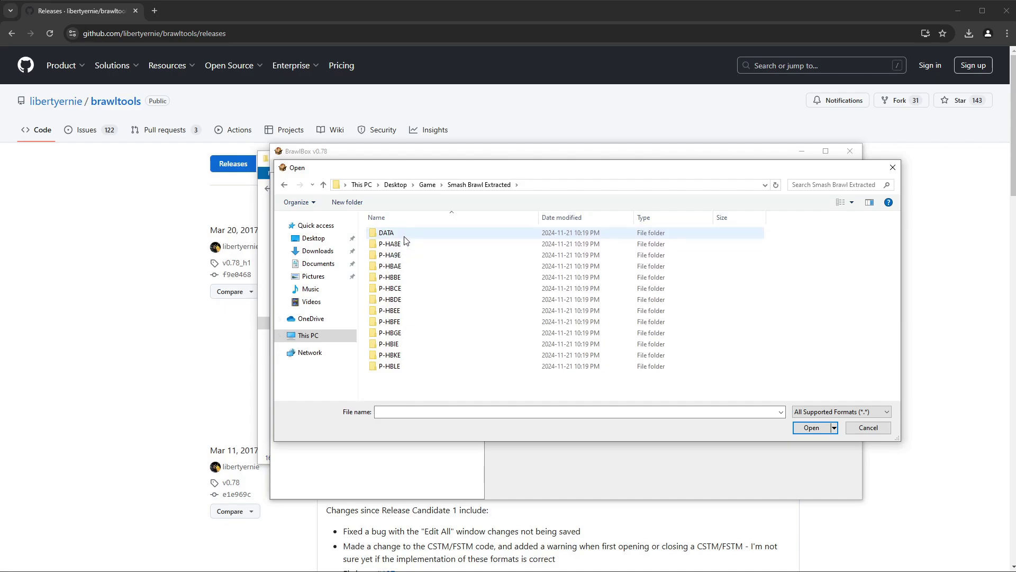
double_click(404, 235)
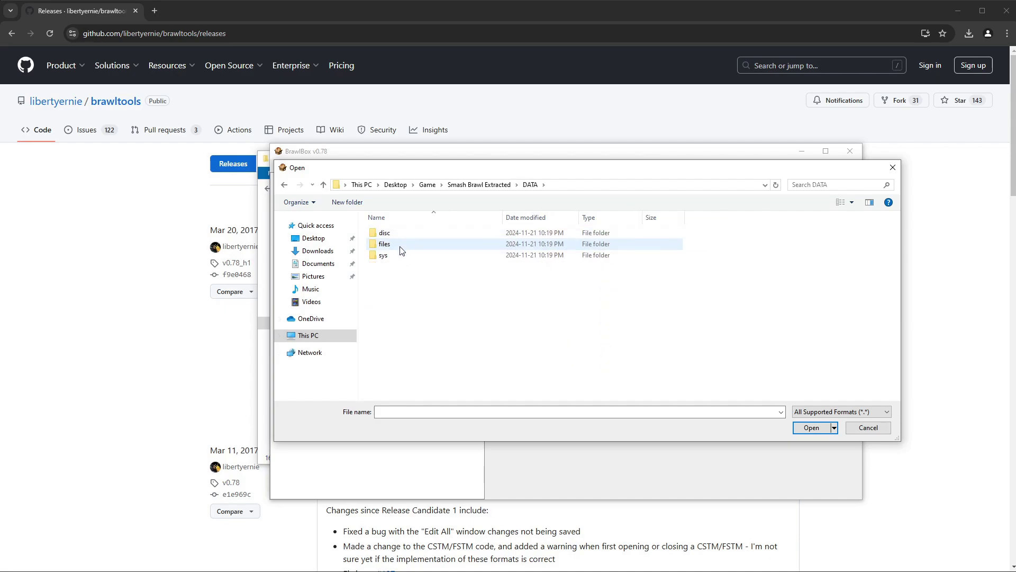
double_click(400, 246)
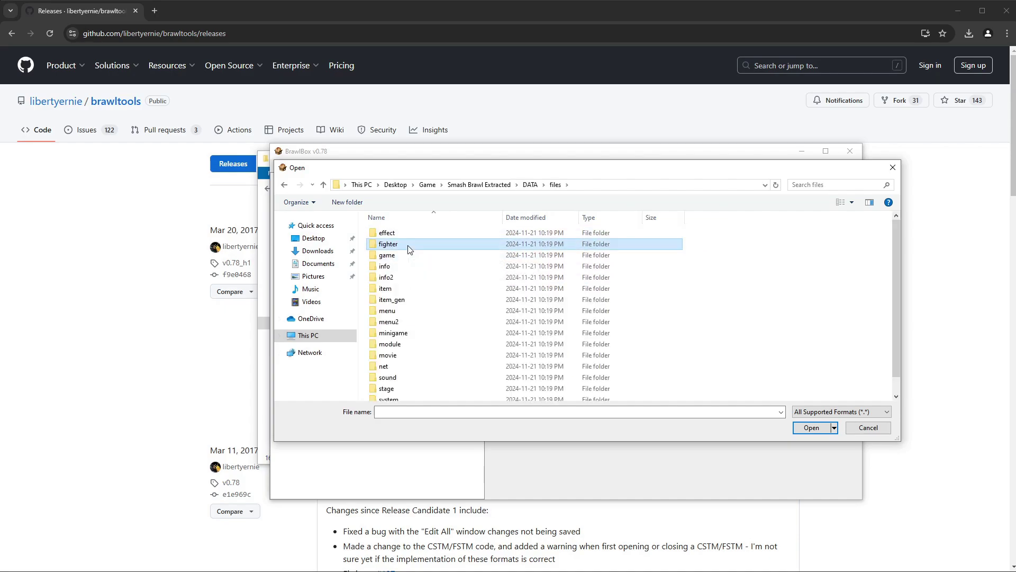
double_click(409, 247)
scroll(418, 296, "down", 2)
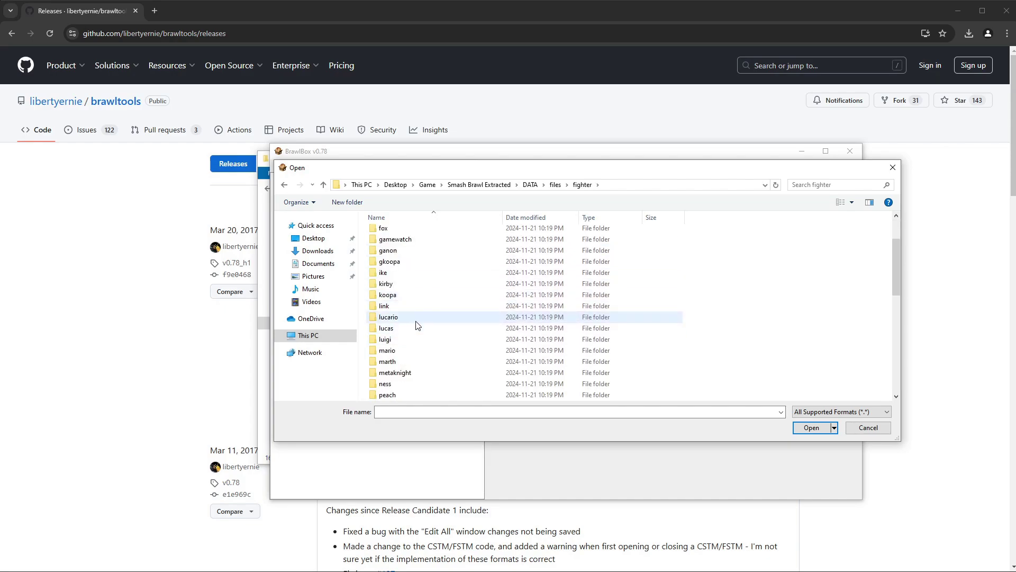
double_click(400, 284)
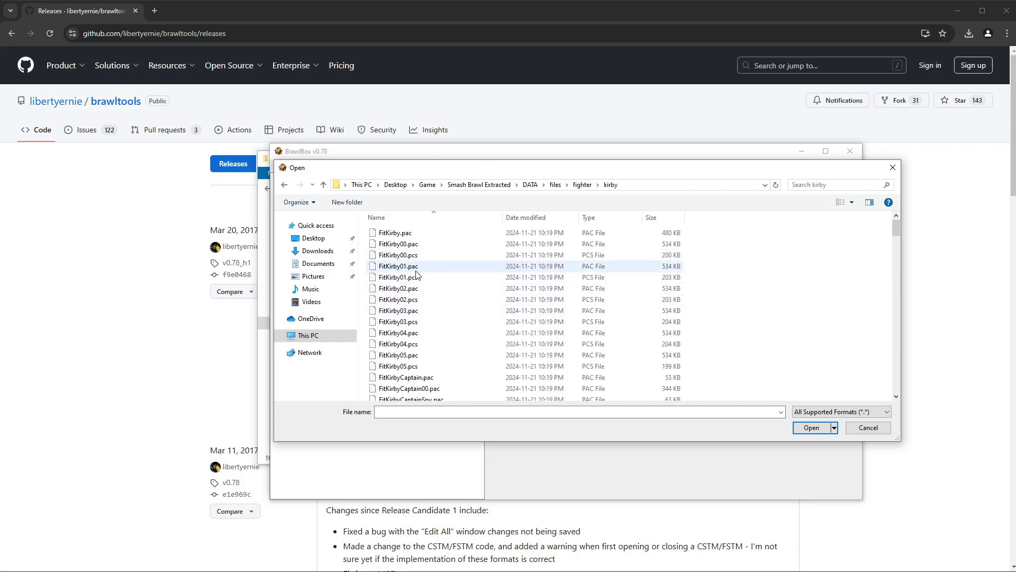
scroll(411, 285, "down", 2)
left_click(398, 295)
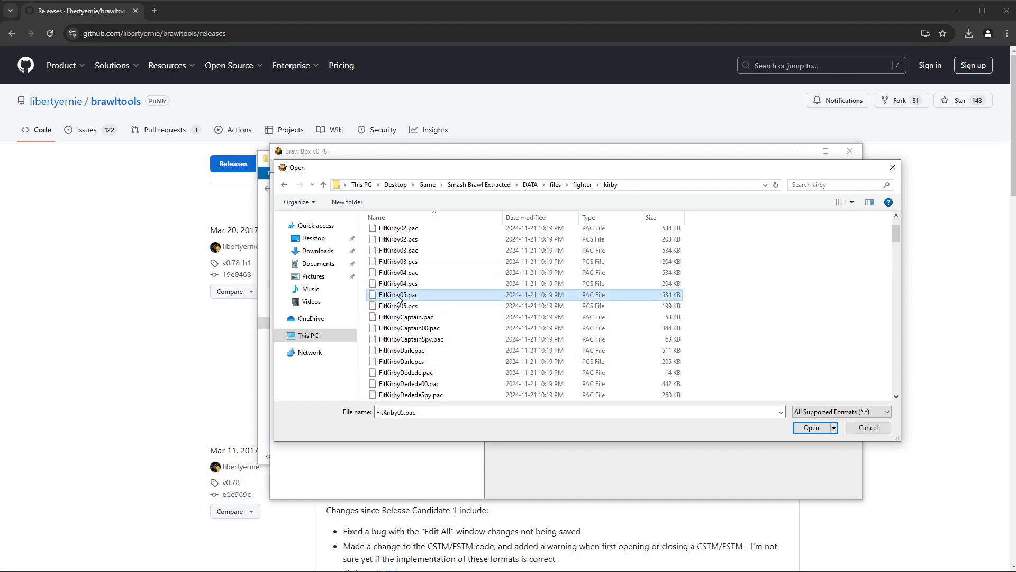
- Load FitKirby05.pac and expand ModelData[0] > 3DModels(NW4R) > FitKirby05
double_click(412, 294)
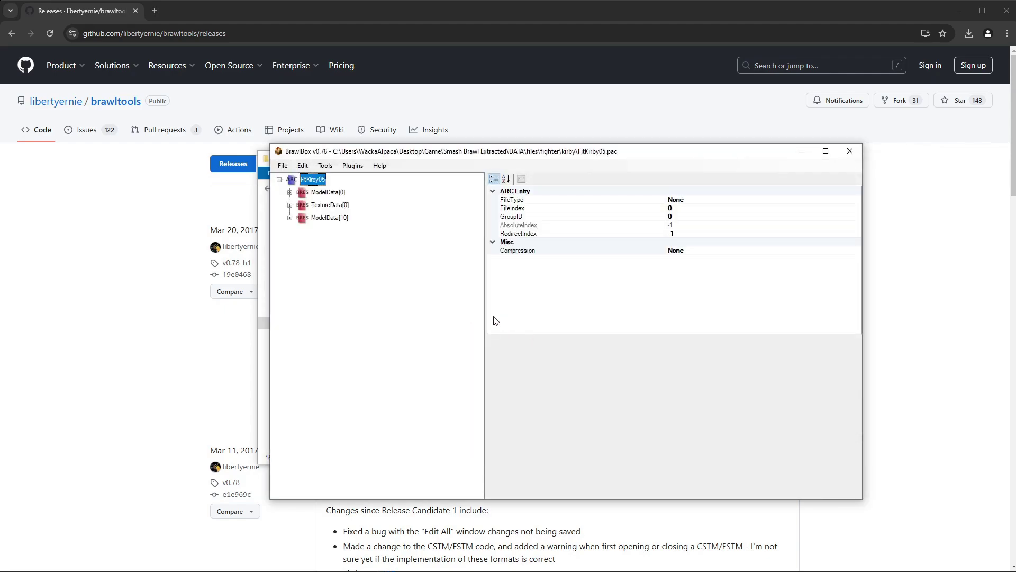
left_click(329, 194)
left_click(329, 206)
left_click(329, 218)
left_click(305, 193)
left_click(290, 192)
left_click(300, 205)
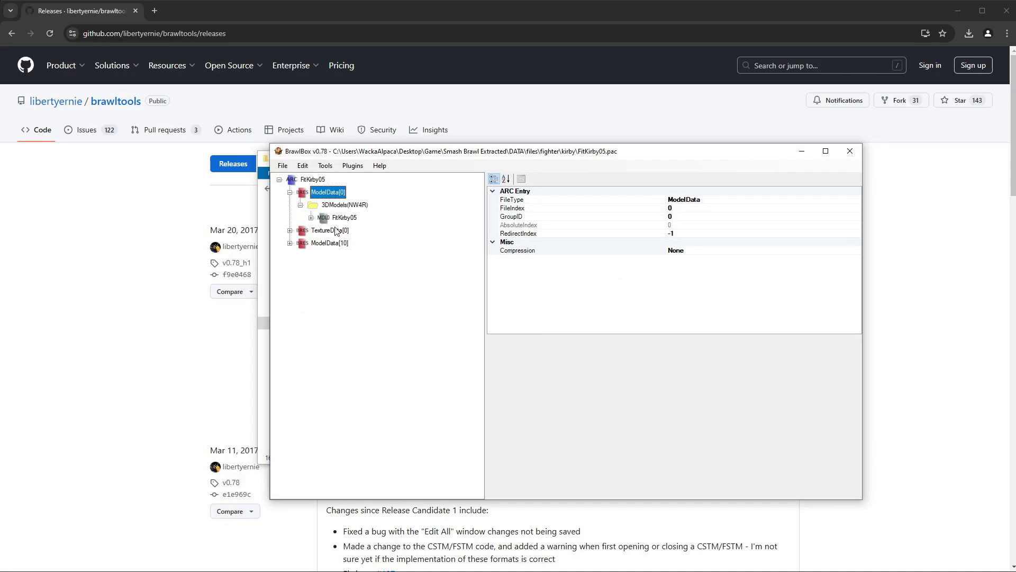
left_click(311, 218)
- Preview the FitKirby05 model in the model editor, inspect it, then close the editor
left_click(341, 219)
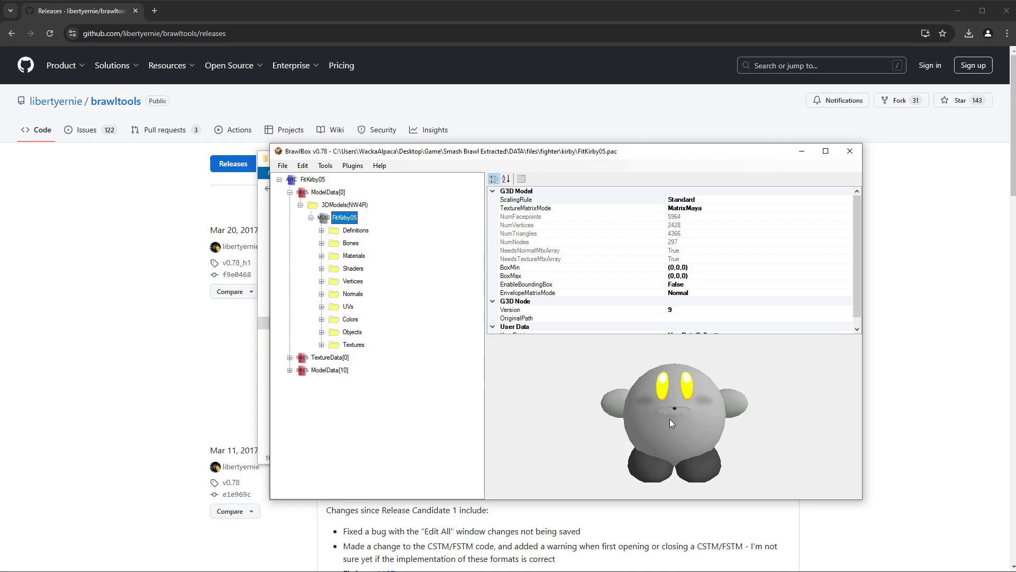
right_click(344, 217)
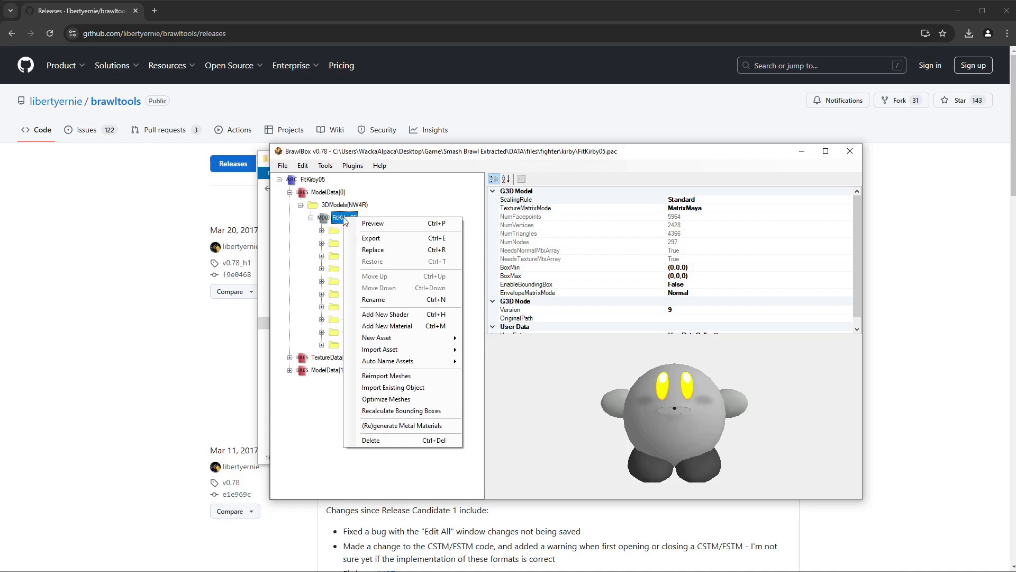
left_click(370, 224)
left_click_drag(132, 118, 453, 135)
scroll(520, 265, "down", 5)
right_click_drag(474, 219, 450, 273)
left_click(591, 137)
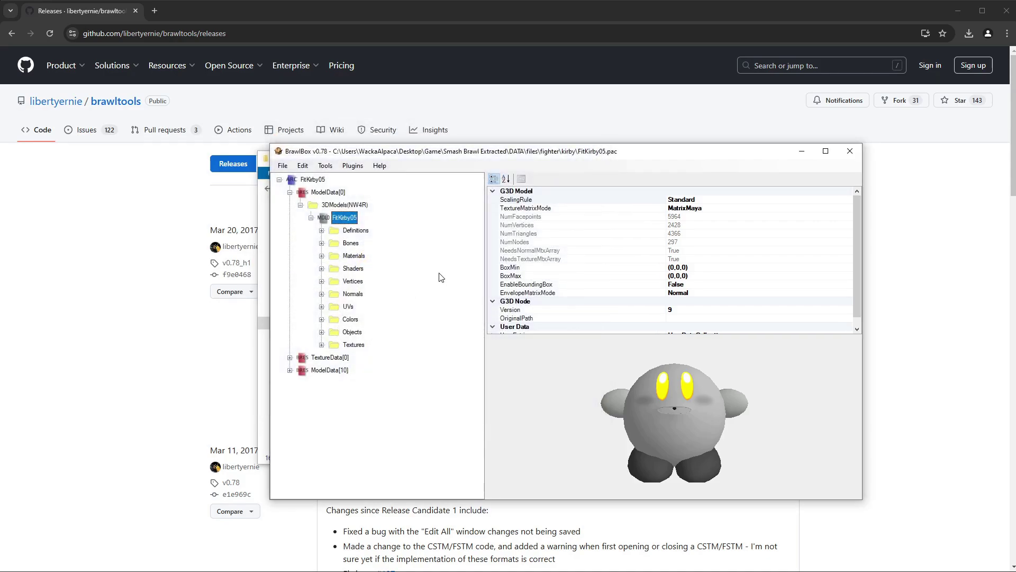
left_click(282, 165)
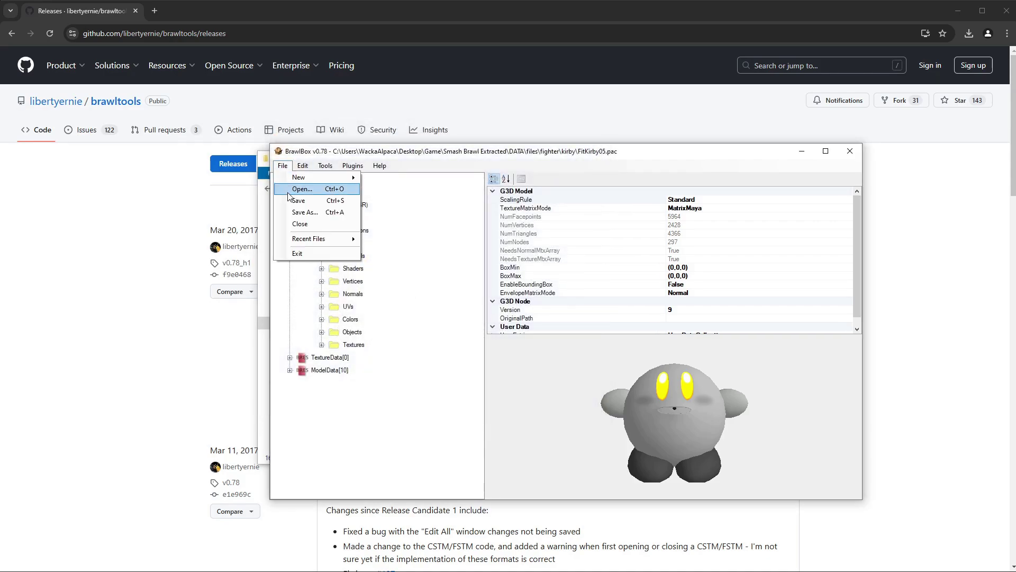
- Dismiss the file menu and close BrawlBox
left_click(289, 165)
left_click_drag(741, 159, 735, 165)
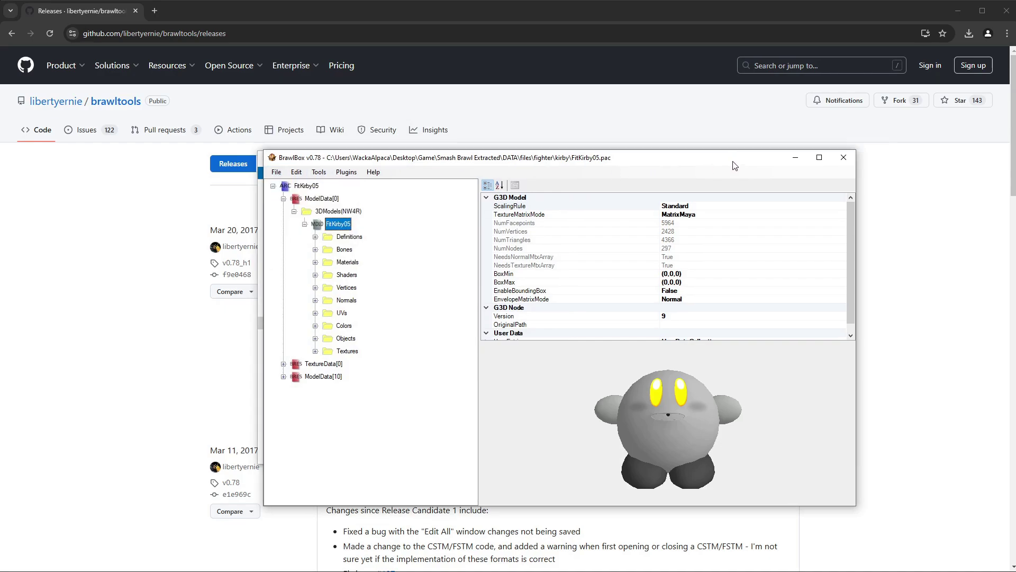
left_click(853, 161)
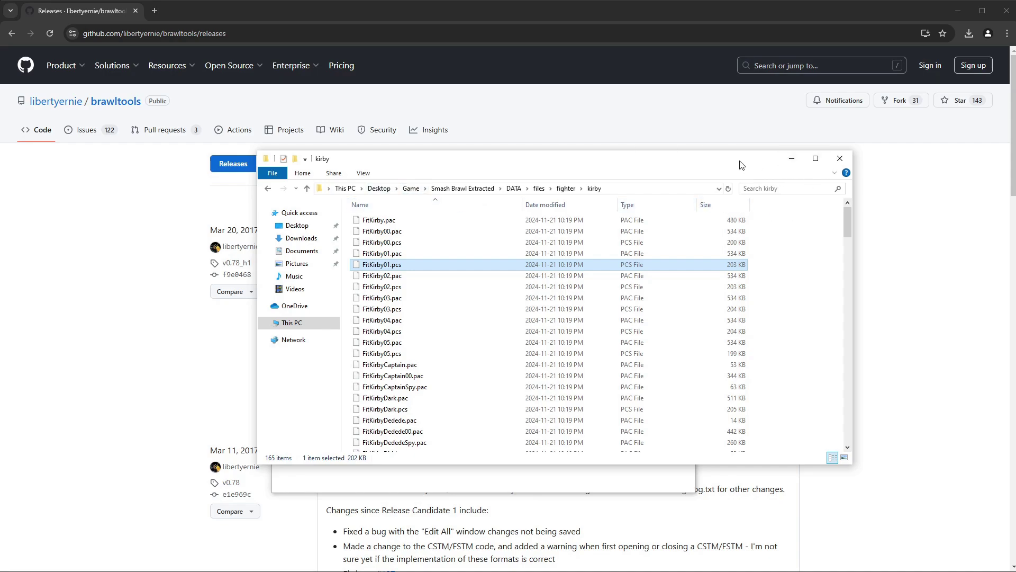
- Select Super Smash Bros. Brawl in Dolphin's game list, then return to the kirby folder
left_click(790, 161)
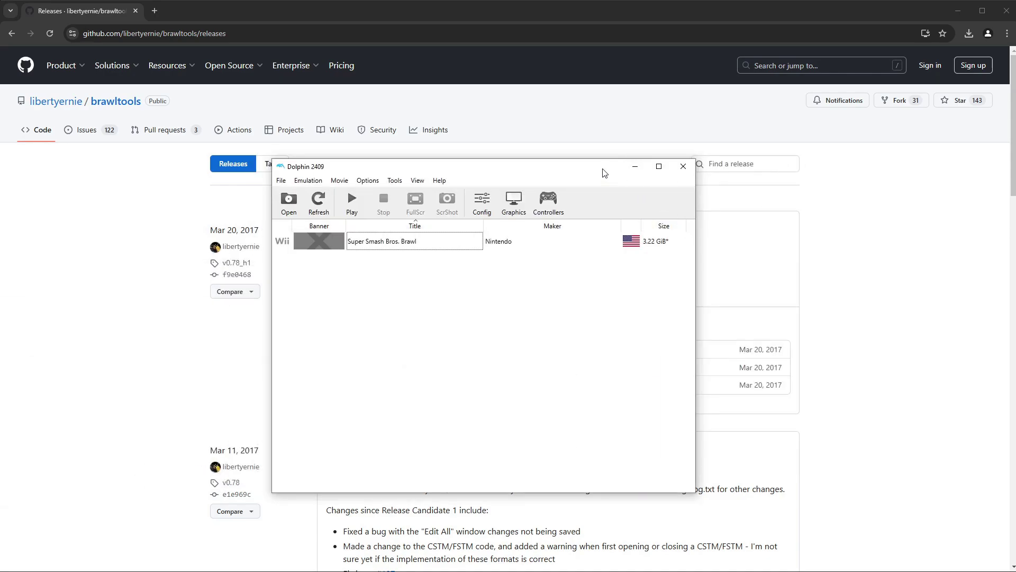
left_click_drag(603, 169, 621, 164)
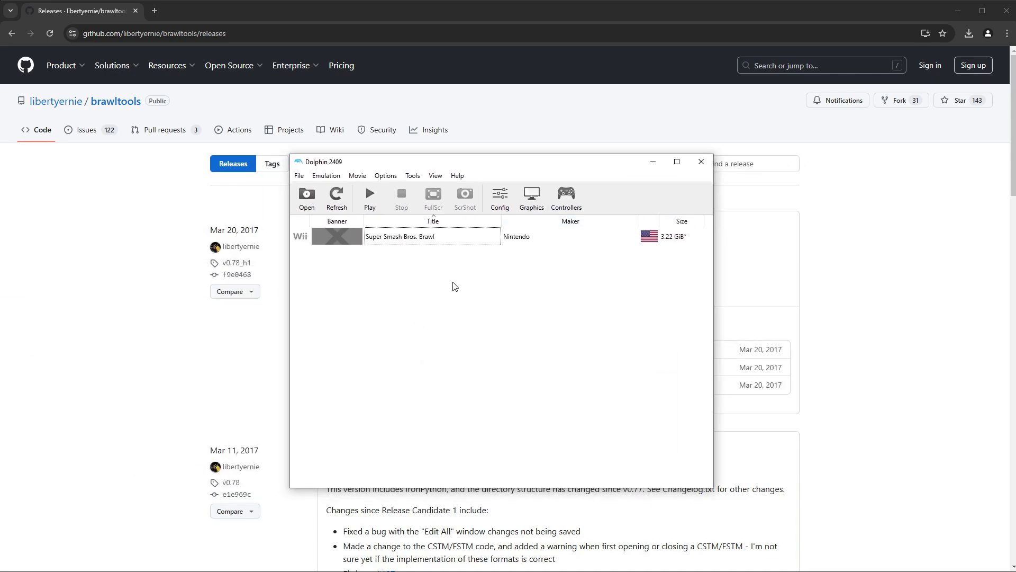
left_click(492, 240)
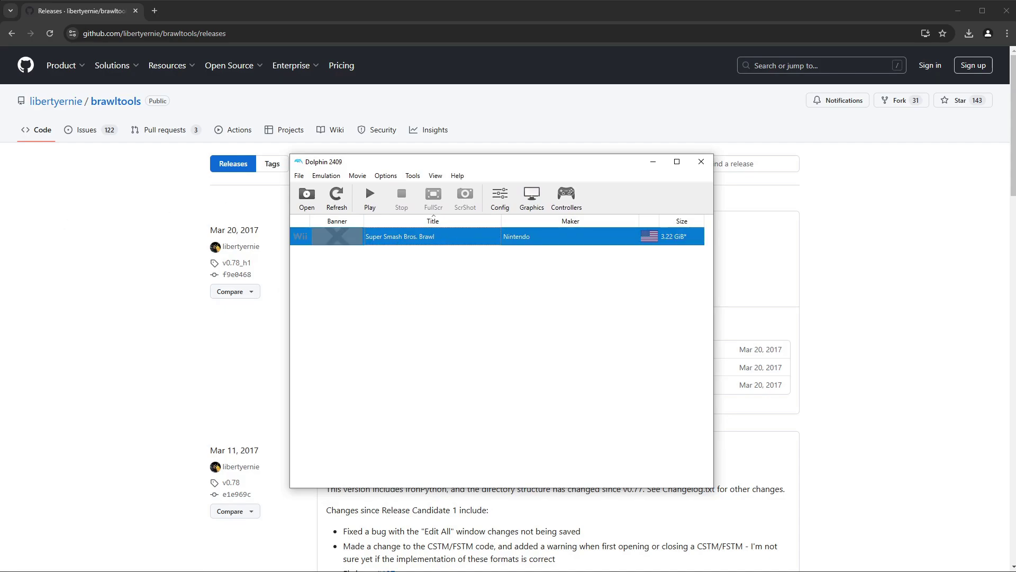
key("alt+Tab")
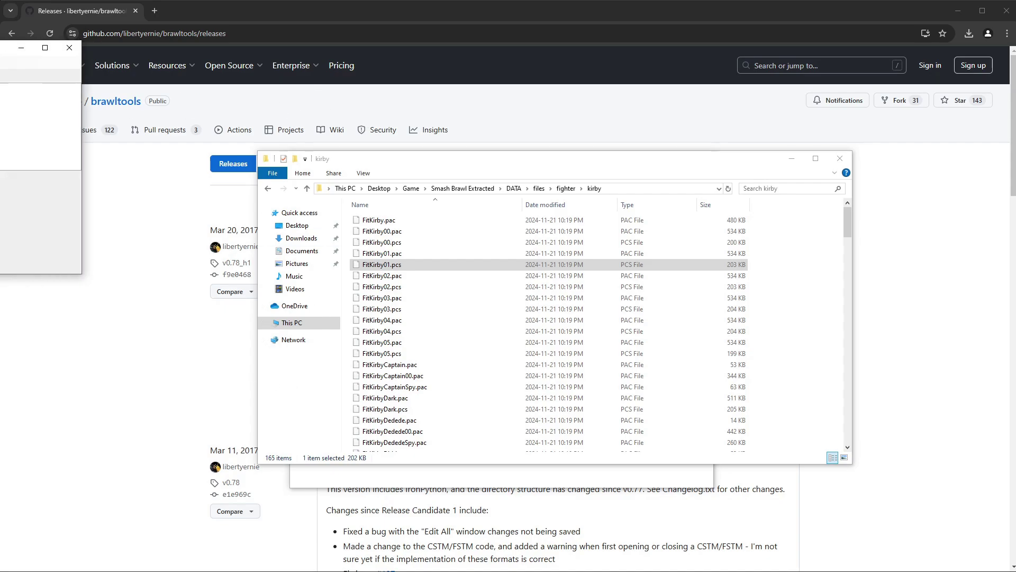
- Open FitKirby00.pac in BrawlBox and enlarge the window
left_click(316, 136)
left_click(320, 156)
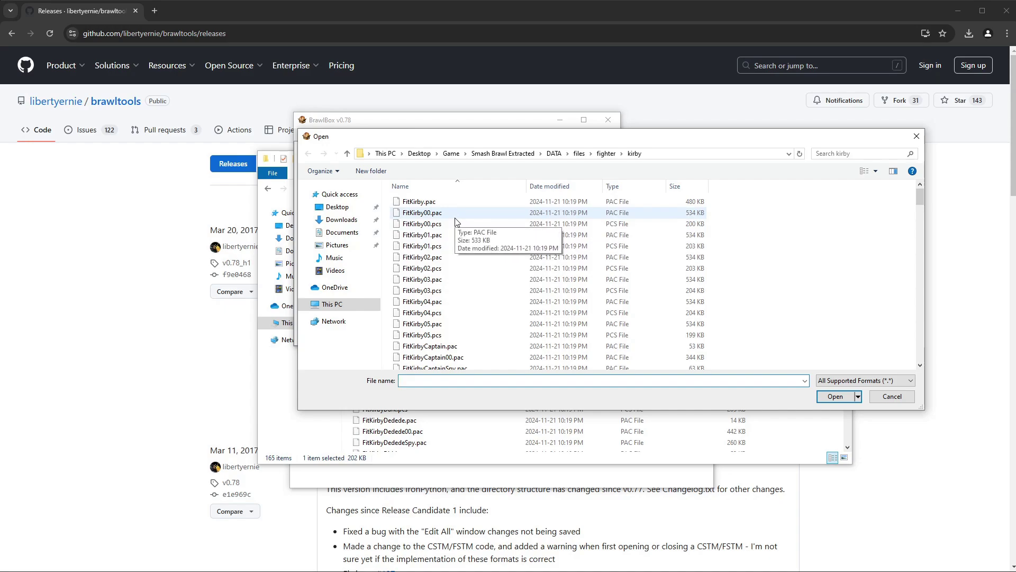
double_click(456, 216)
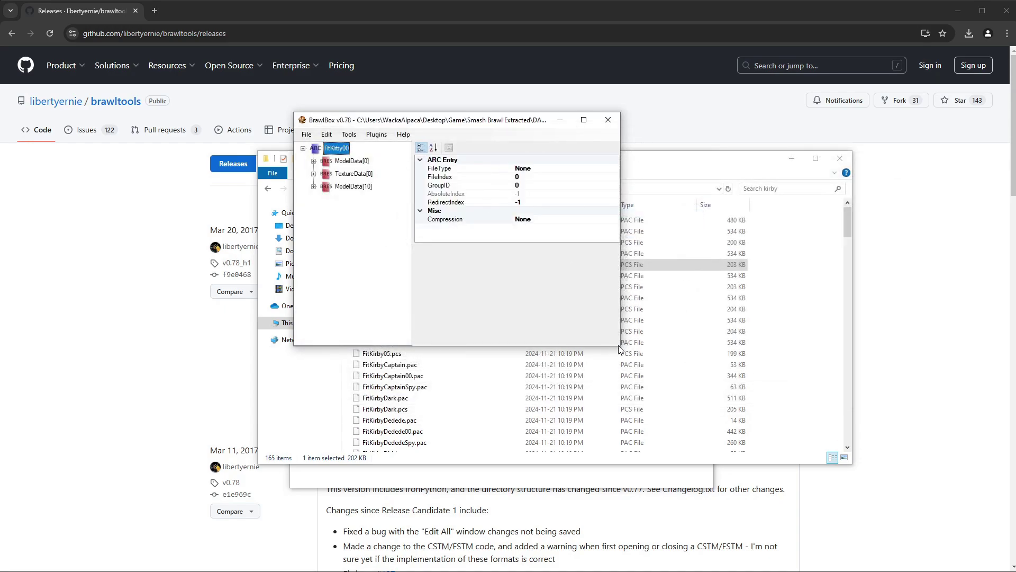
left_click_drag(619, 349, 919, 486)
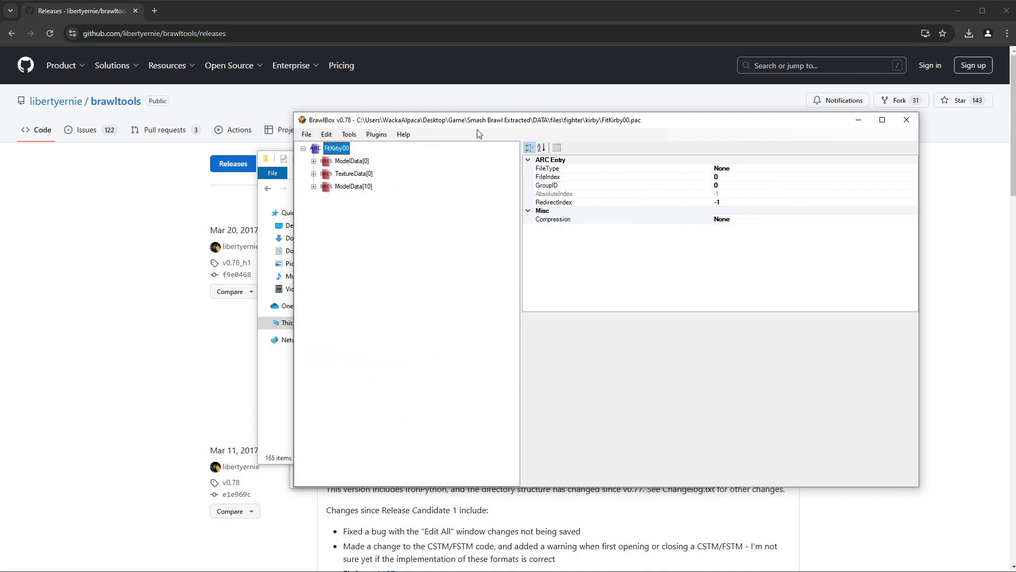
left_click_drag(474, 125, 433, 121)
- Expand TextureData[0] > Textures(NW4R) and preview the PlyKirby5K eye and skin textures
left_click(273, 170)
left_click(283, 183)
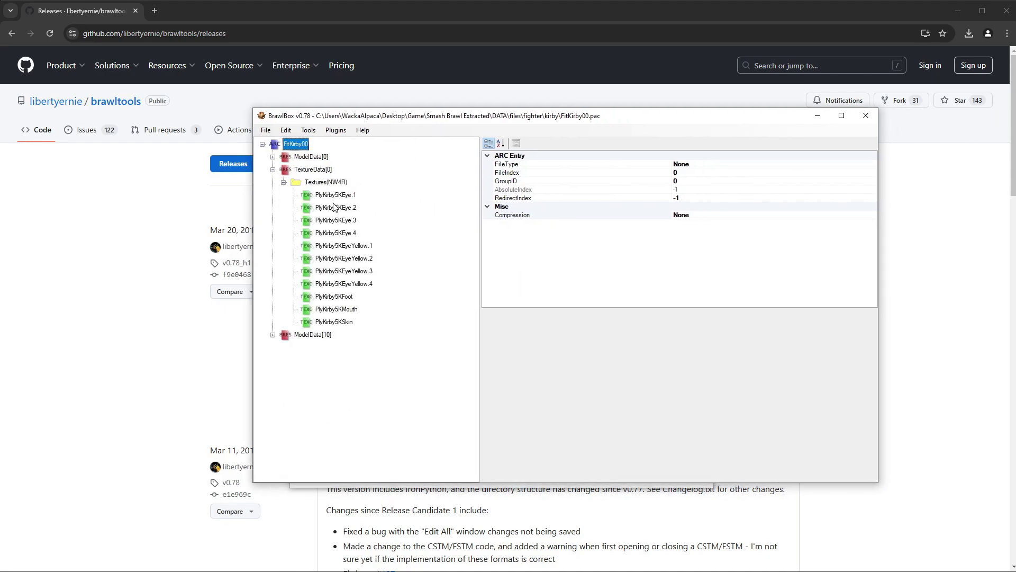
left_click(335, 234)
left_click(336, 221)
left_click(338, 208)
left_click(337, 196)
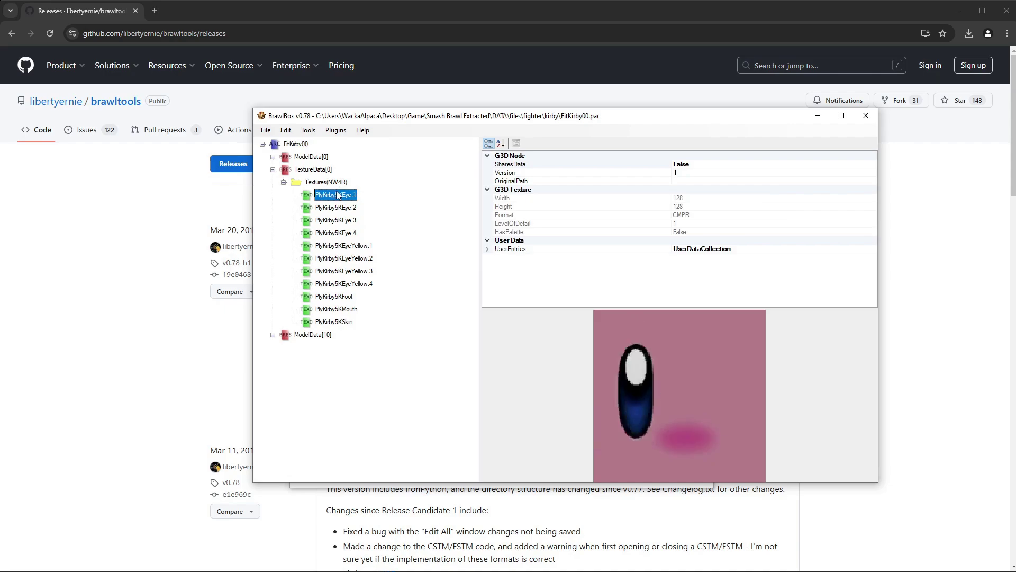
left_click(330, 323)
left_click(334, 297)
left_click(341, 271)
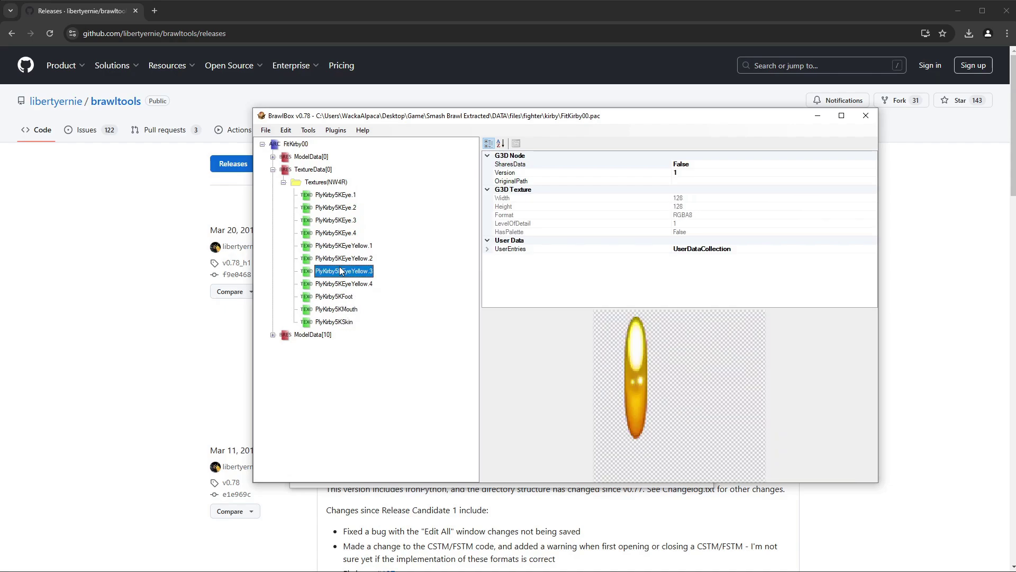
left_click(266, 129)
- Open FitMario00.pac from the fighter/mario folder
left_click(283, 152)
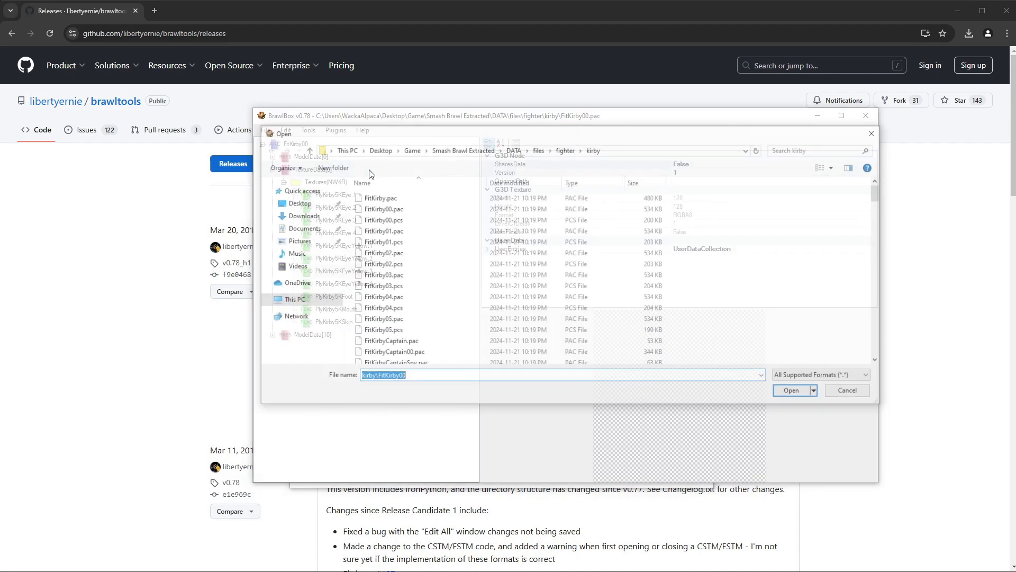
left_click(565, 149)
left_click(429, 233)
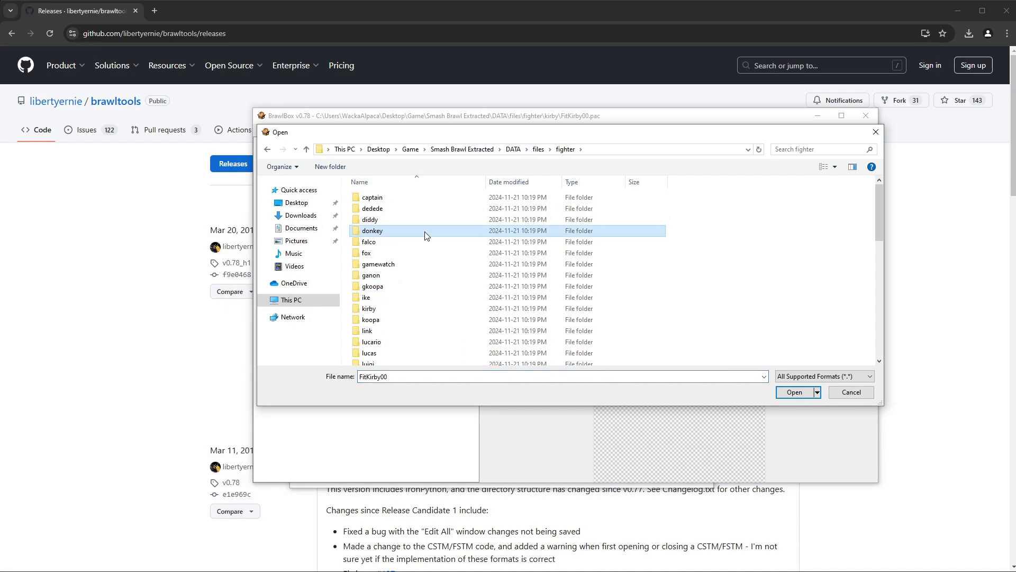
scroll(414, 305, "down", 5)
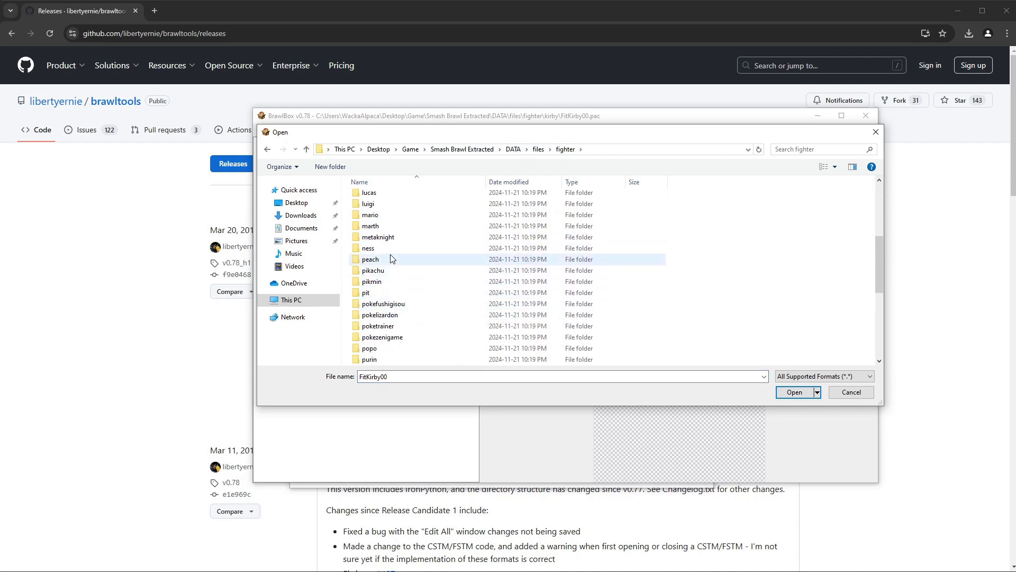
left_click(396, 217)
double_click(397, 217)
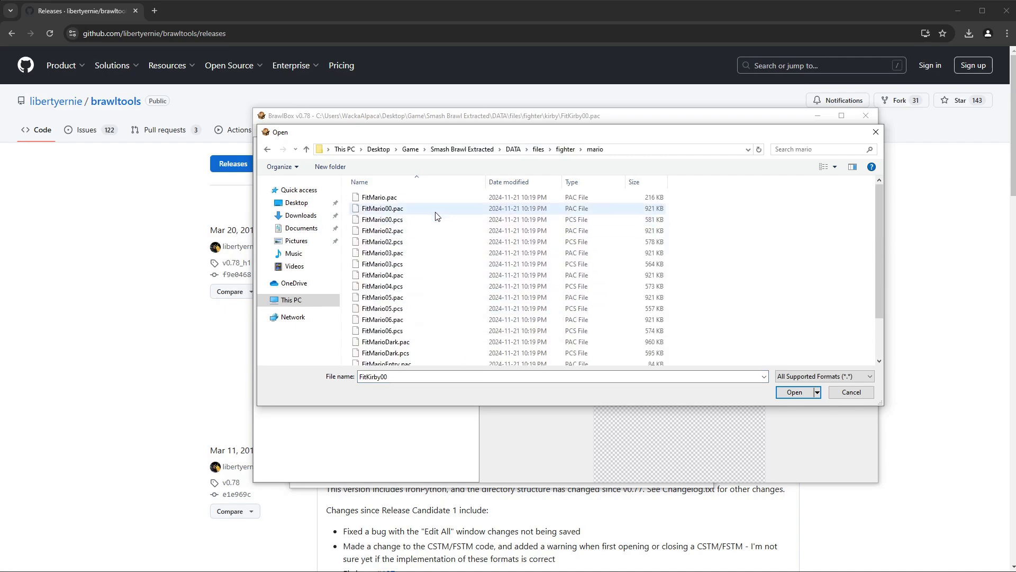
double_click(401, 209)
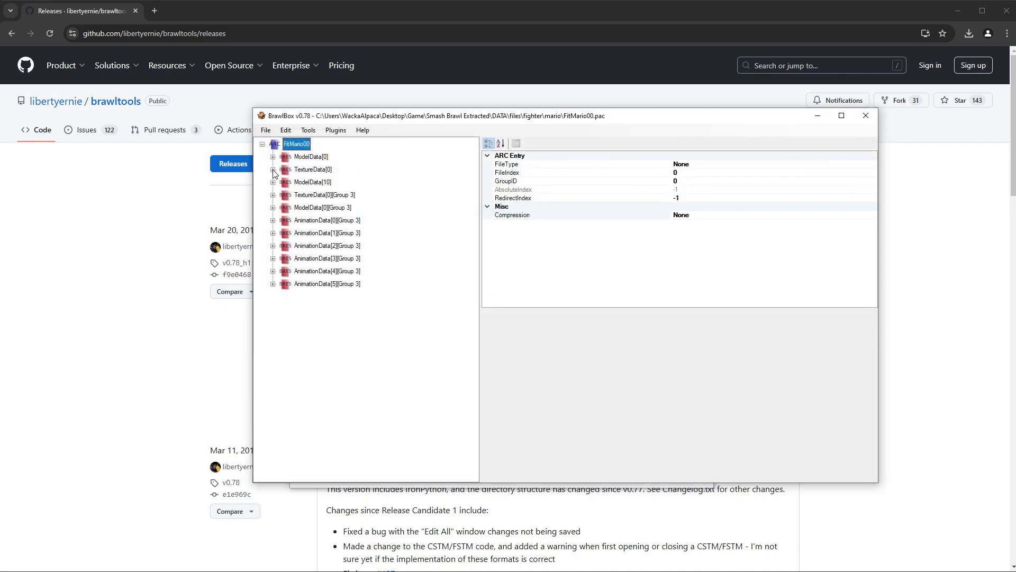
- Export the FitMario_BodyA texture as an image into the mario folder
left_click(273, 170)
left_click(283, 183)
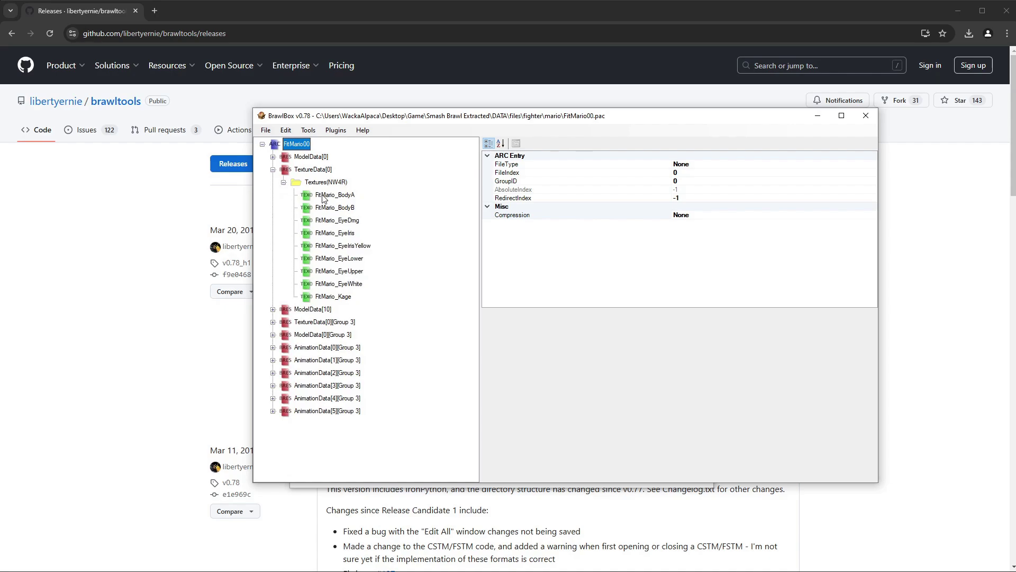
left_click(329, 196)
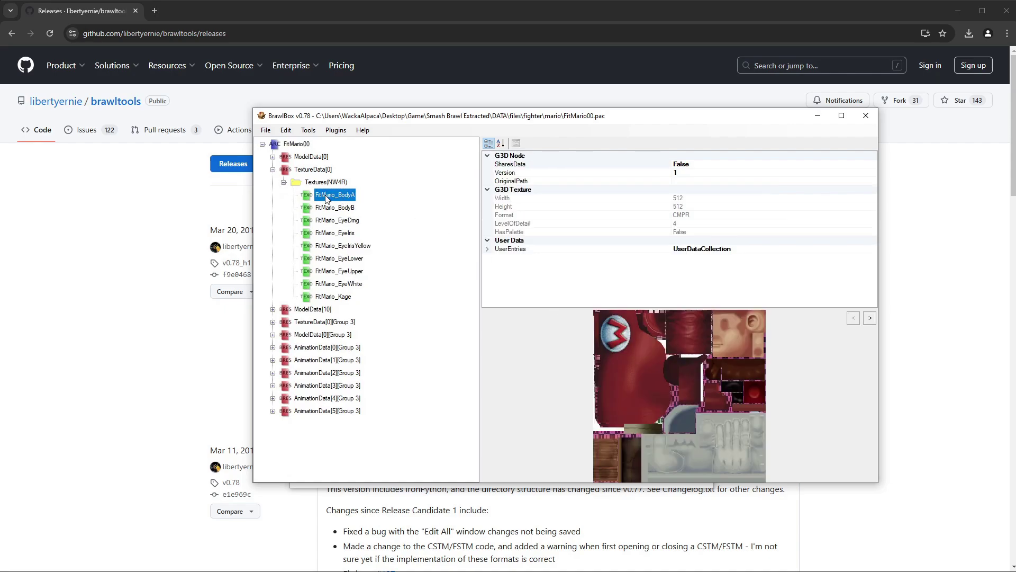
right_click(325, 195)
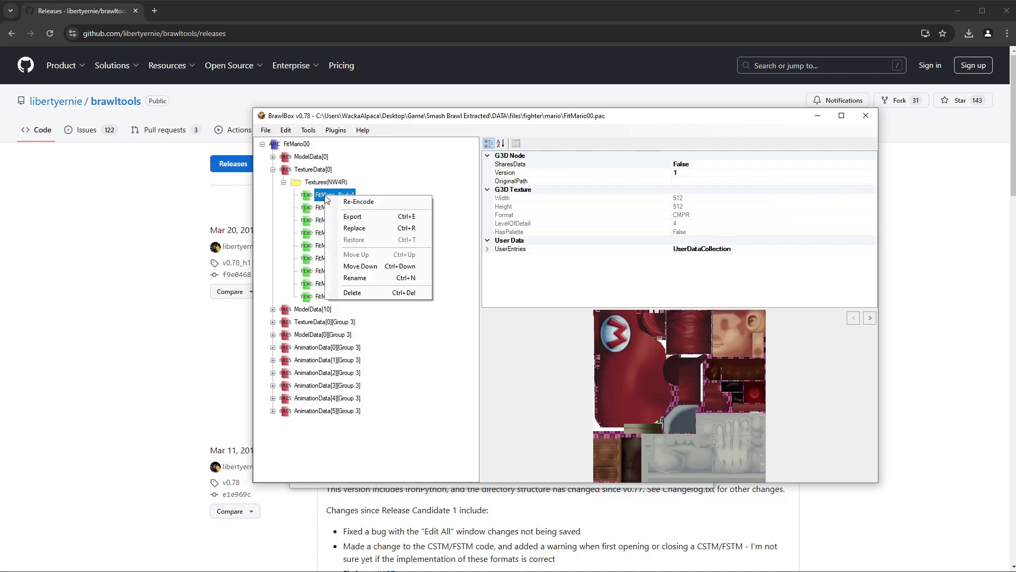
left_click(353, 217)
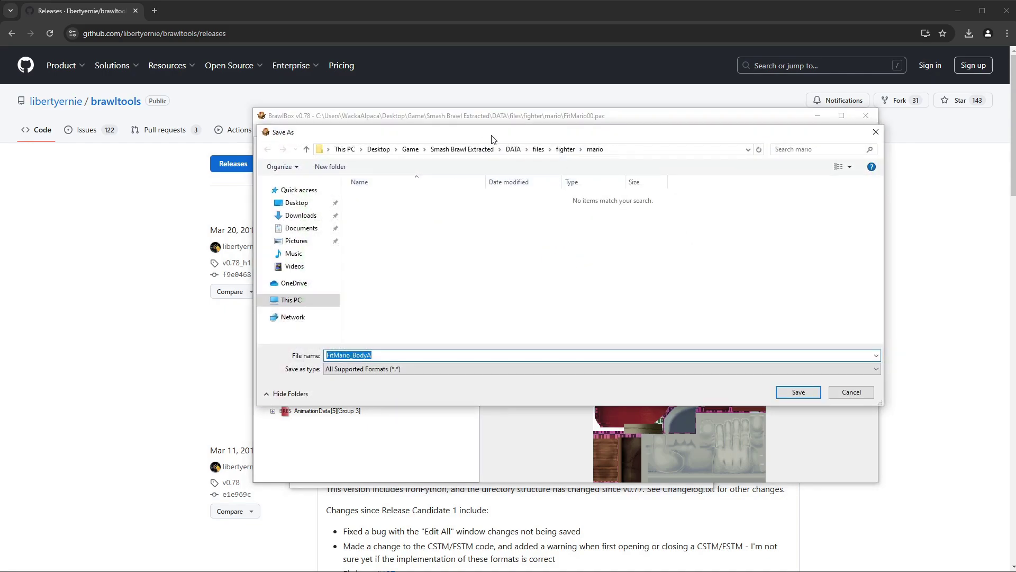
left_click_drag(493, 139, 515, 168)
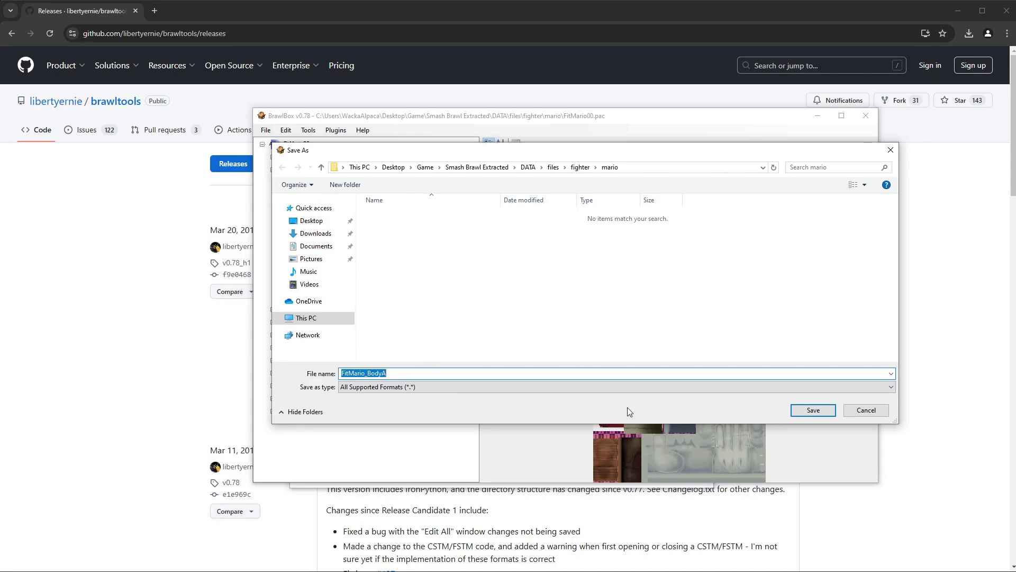
left_click(814, 411)
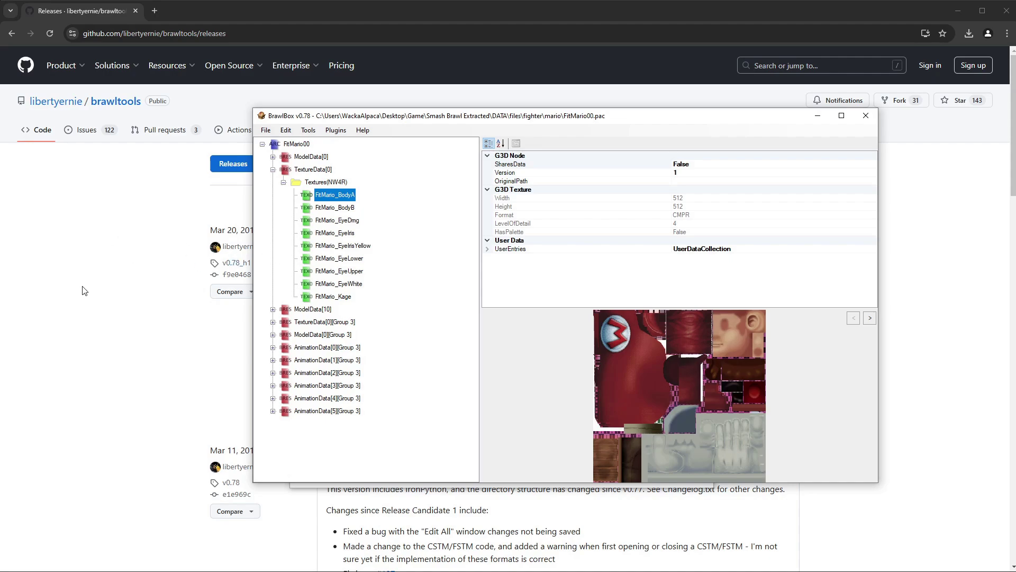
- Go to fighter/mario in Explorer and open FitMario_BodyA.png with paint.net
key("alt+Tab")
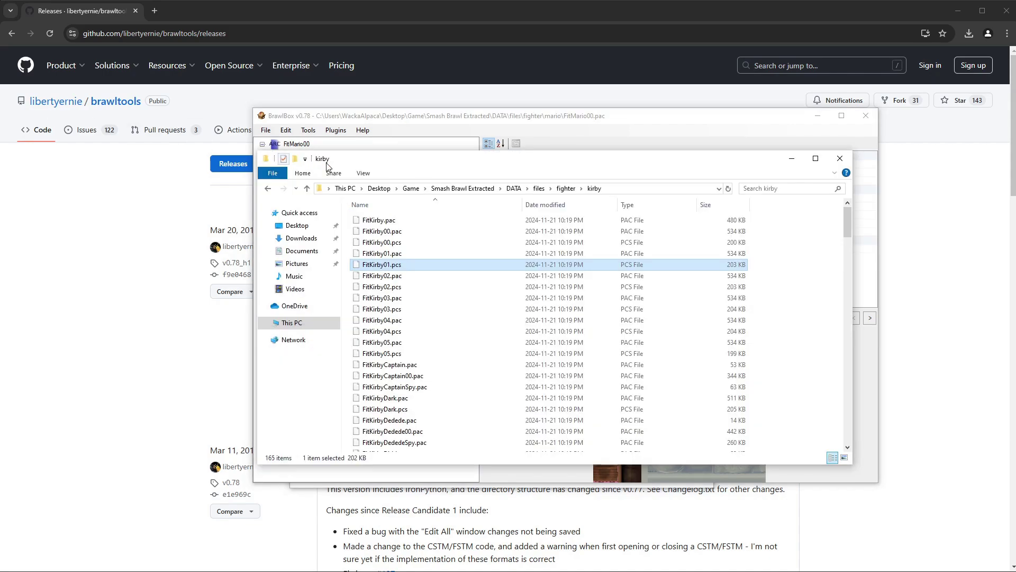
left_click(566, 188)
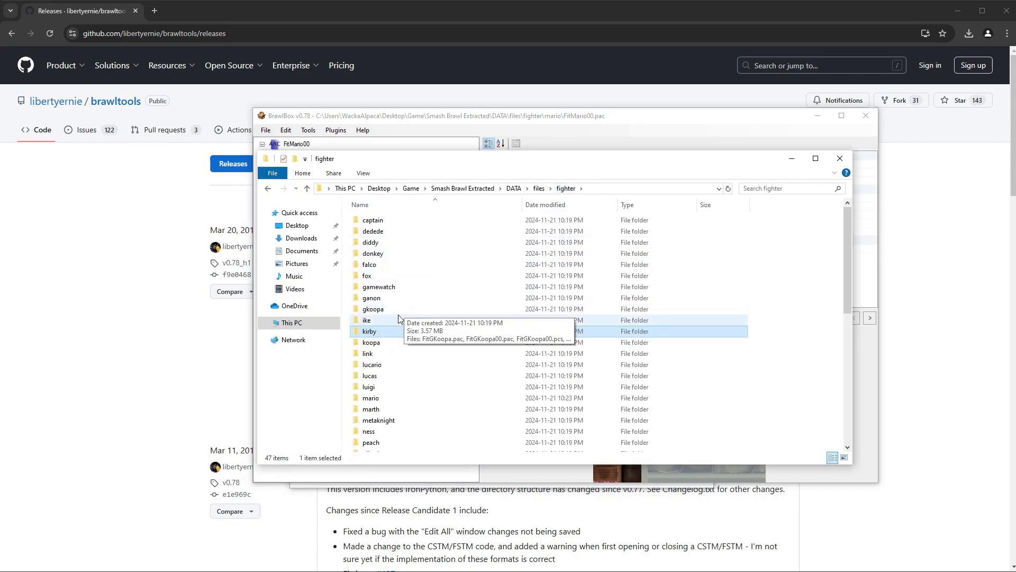
scroll(402, 389, "down", 2)
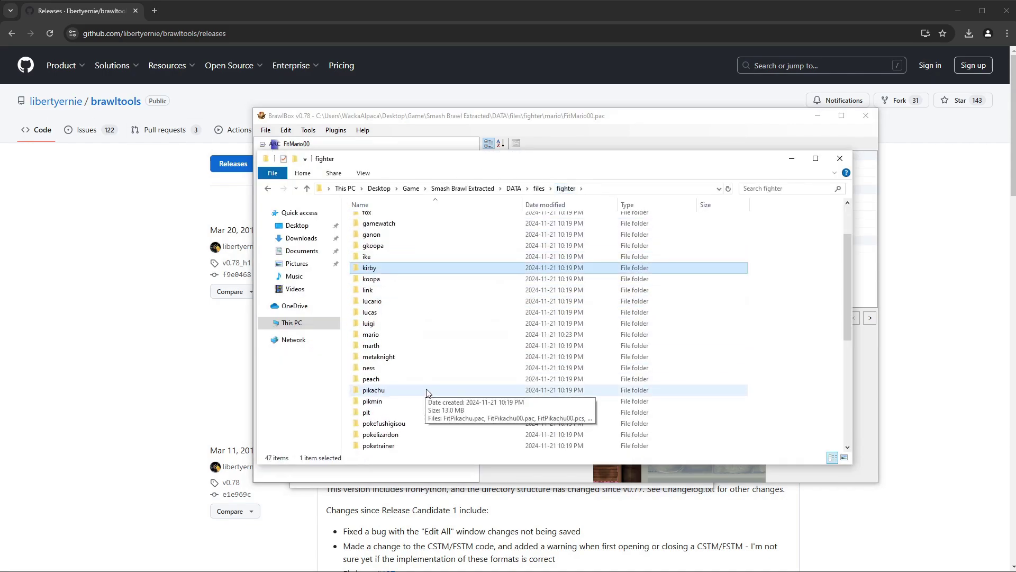
double_click(409, 336)
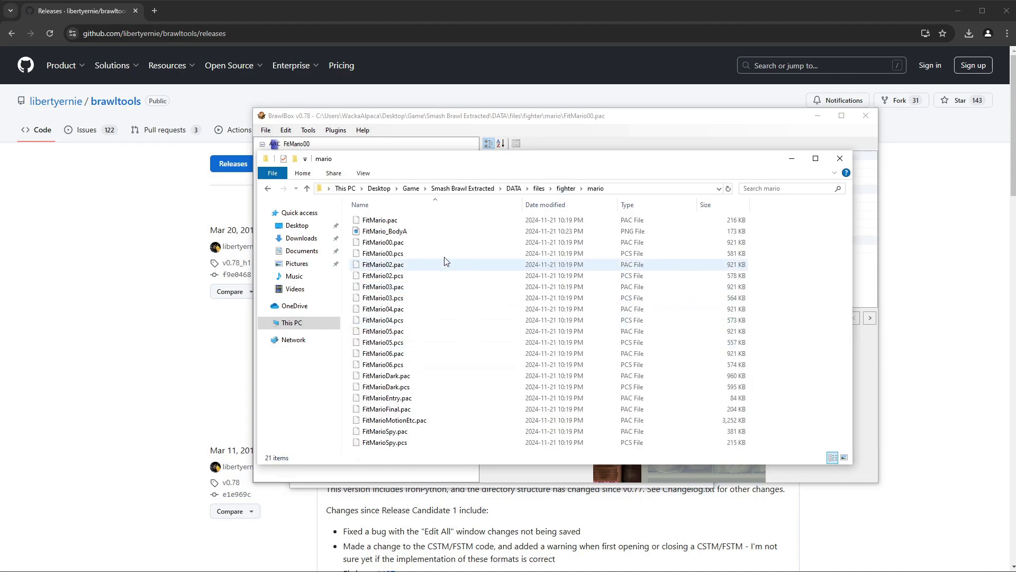
left_click(392, 233)
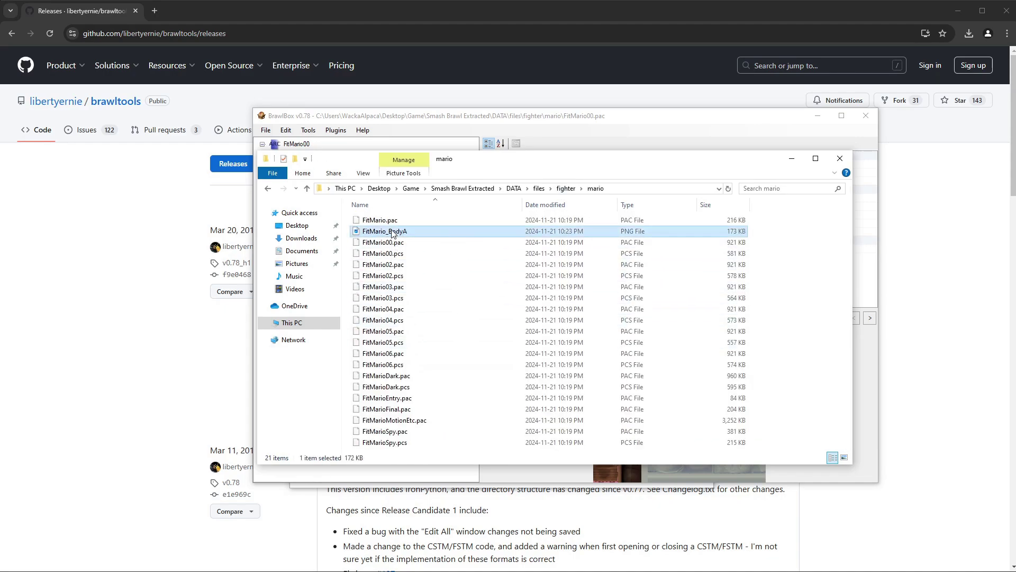
right_click(392, 233)
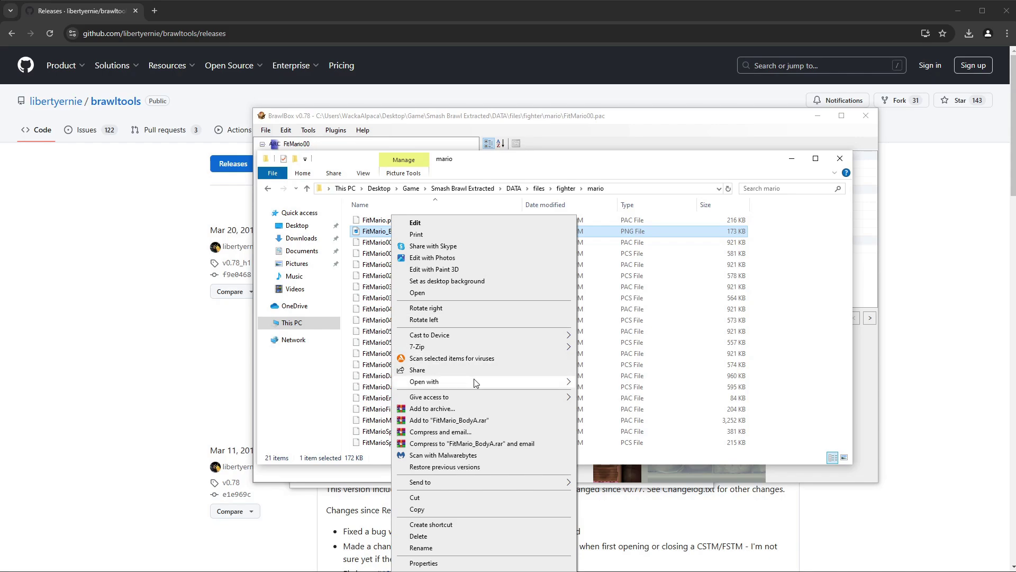
mouse_move(475, 383)
left_click(628, 421)
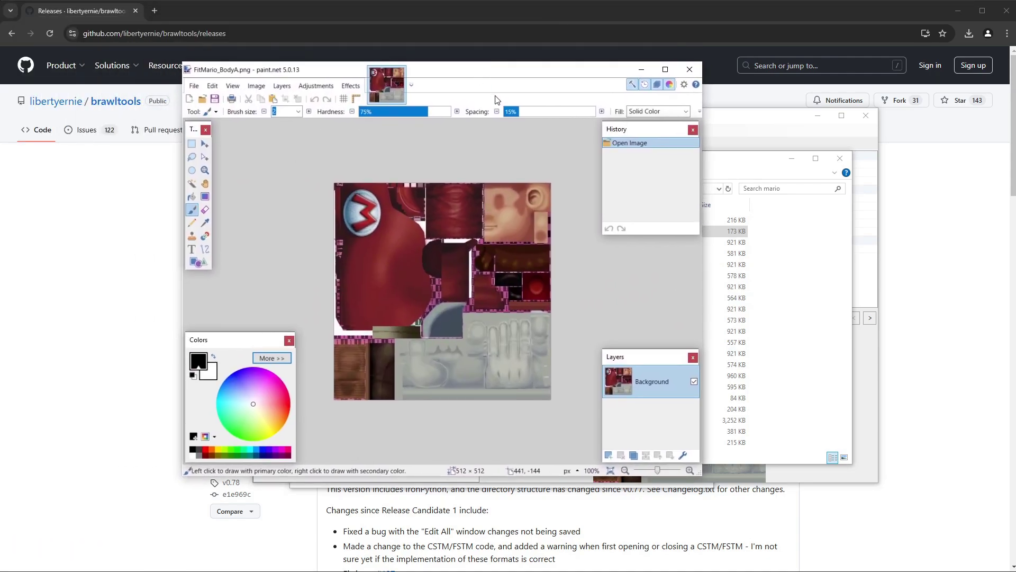
- Set up the paintbrush at size 6 with bright green as the colour
left_click(207, 112)
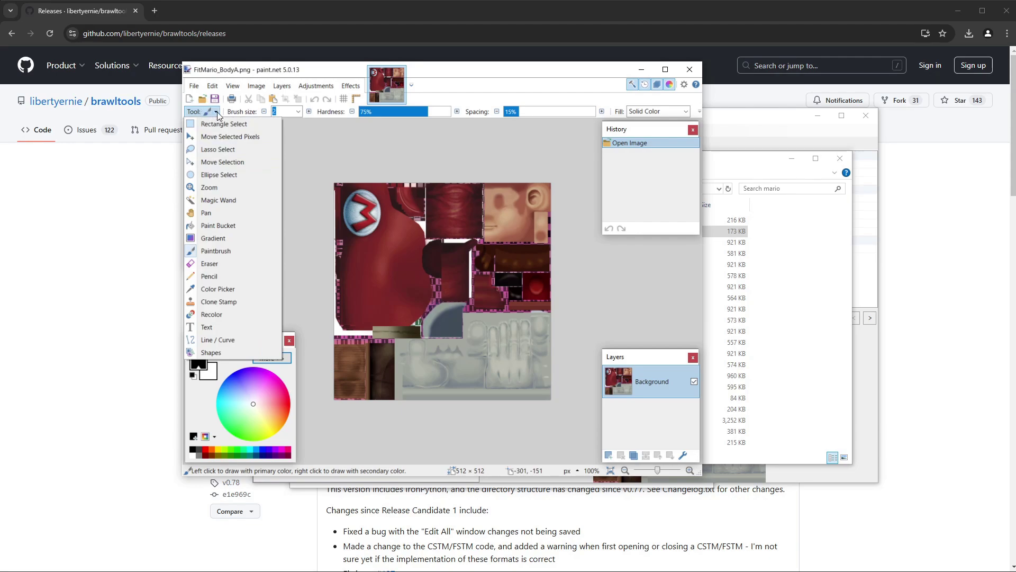
left_click(217, 111)
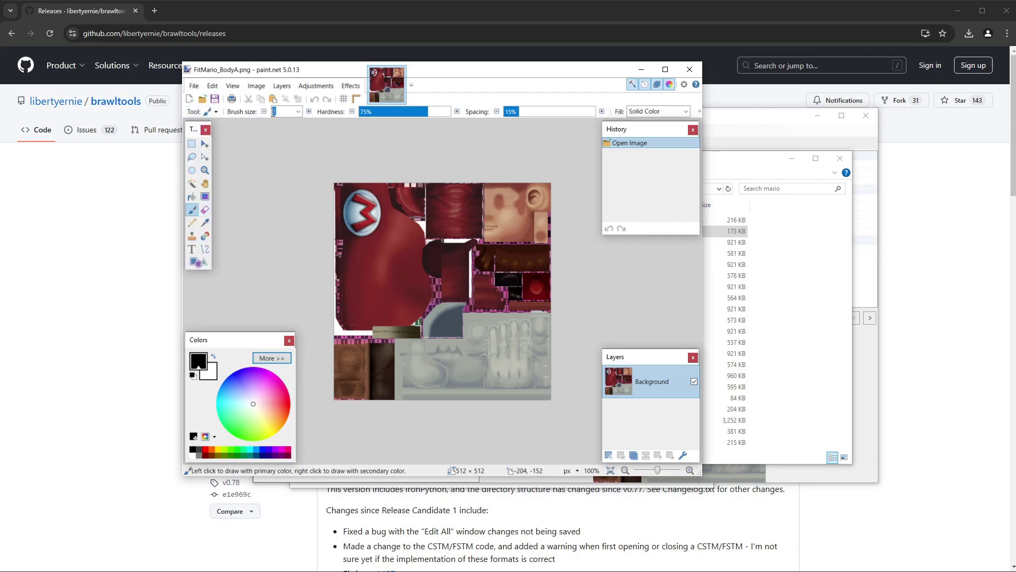
type("6")
scroll(289, 112, "down", 3)
left_click_drag(239, 417, 231, 434)
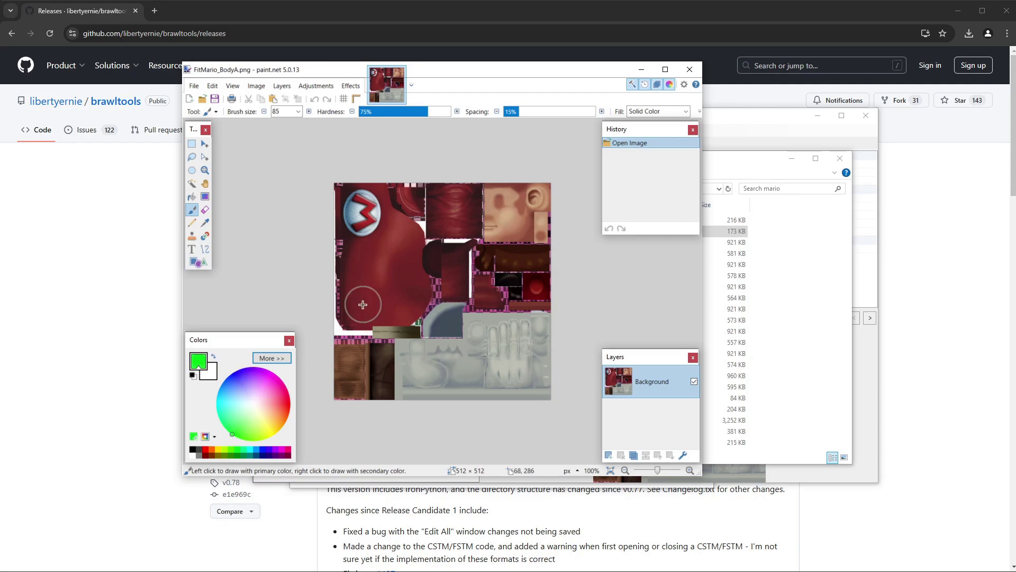
- Paint green blobs over the M emblem, face, top centre and lower body areas
mouse_move(360, 211)
left_mouse_down()
mouse_move(369, 220)
mouse_move(357, 204)
mouse_move(349, 222)
mouse_move(360, 199)
mouse_move(352, 228)
left_mouse_up()
left_click_drag(353, 272, 365, 304)
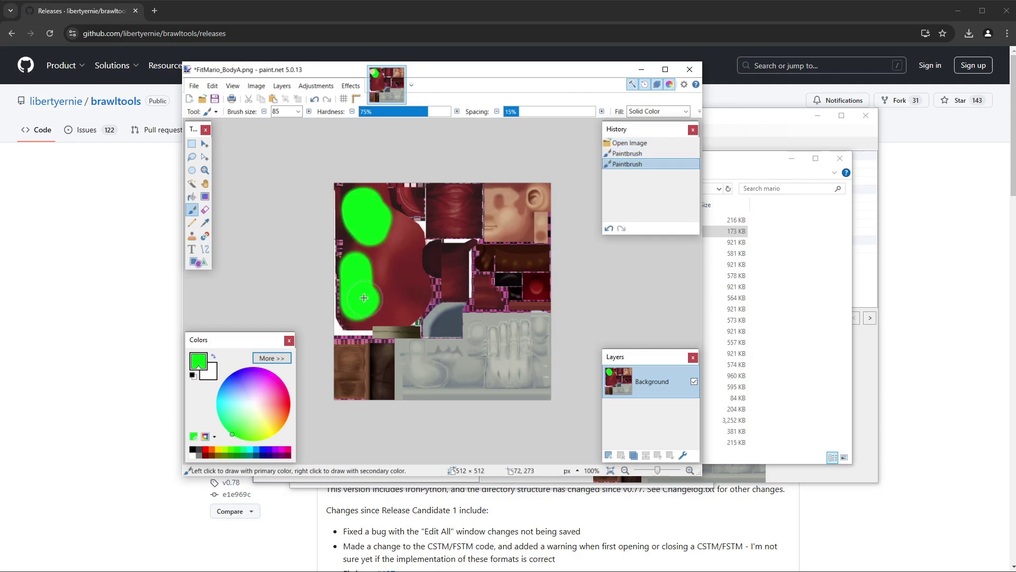
left_click_drag(389, 247, 392, 283)
left_click_drag(500, 212, 513, 225)
mouse_move(517, 335)
left_mouse_down()
mouse_move(469, 359)
mouse_move(427, 364)
mouse_move(506, 368)
left_mouse_up()
left_click_drag(475, 229, 446, 212)
mouse_move(466, 378)
left_mouse_down()
mouse_move(531, 371)
mouse_move(526, 329)
mouse_move(495, 329)
left_mouse_up()
left_click_drag(515, 219, 522, 209)
- Save the painted texture as FitMario_BodyA.png
left_click(195, 86)
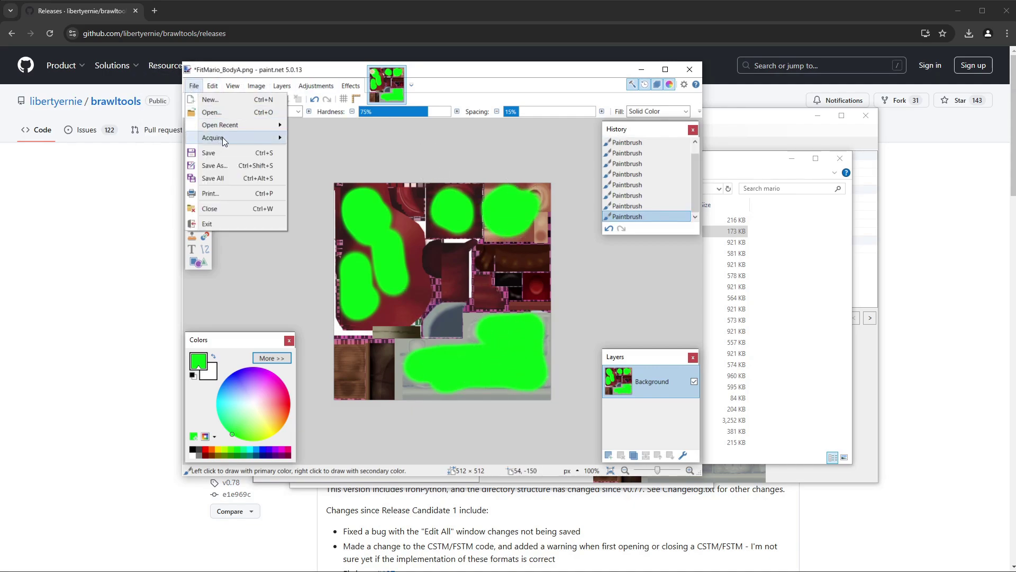
left_click(218, 154)
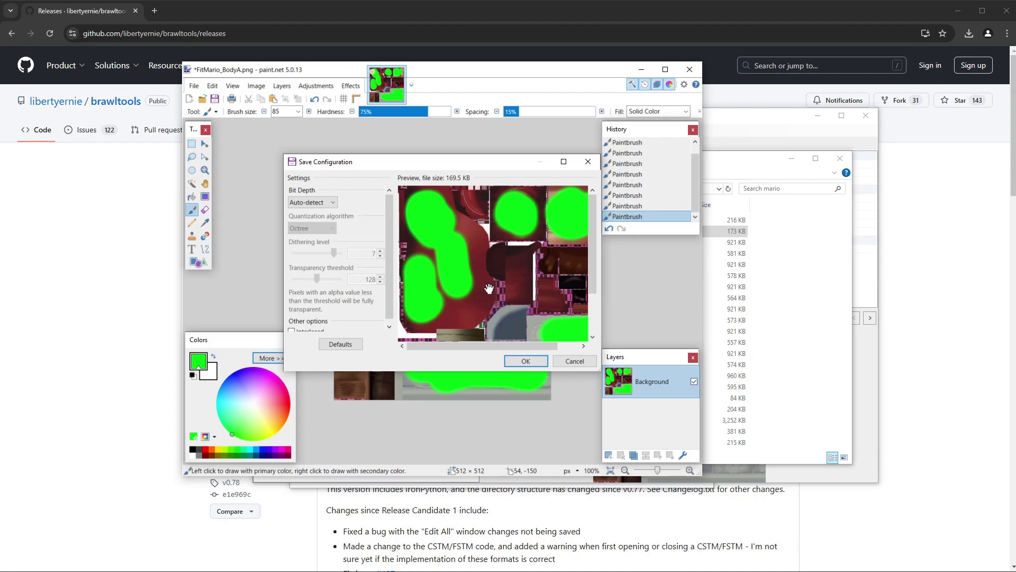
left_click(525, 361)
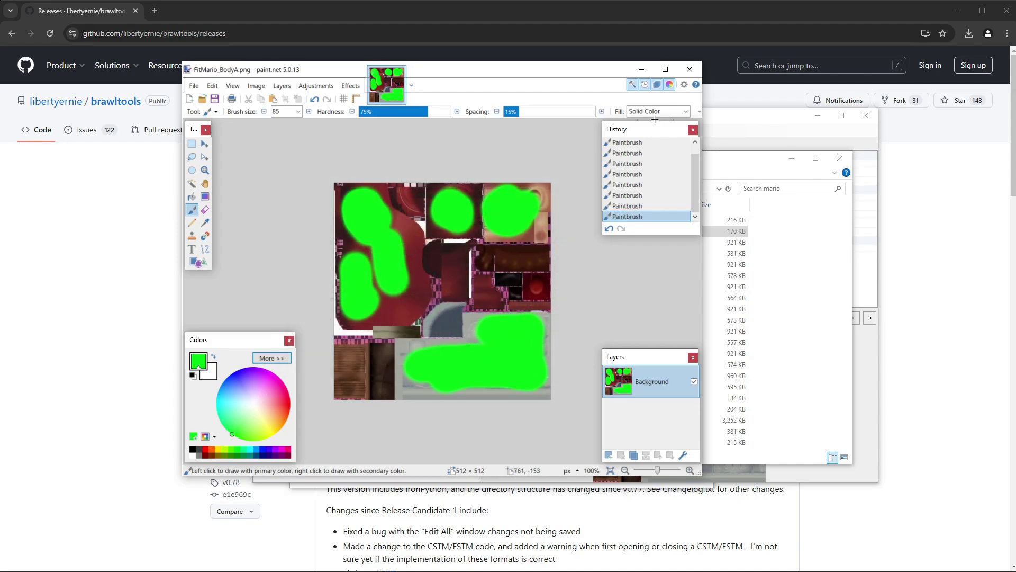
- Close paint.net and replace FitMario_BodyA in BrawlBox with the painted FitMario_BodyA.png
left_click(690, 69)
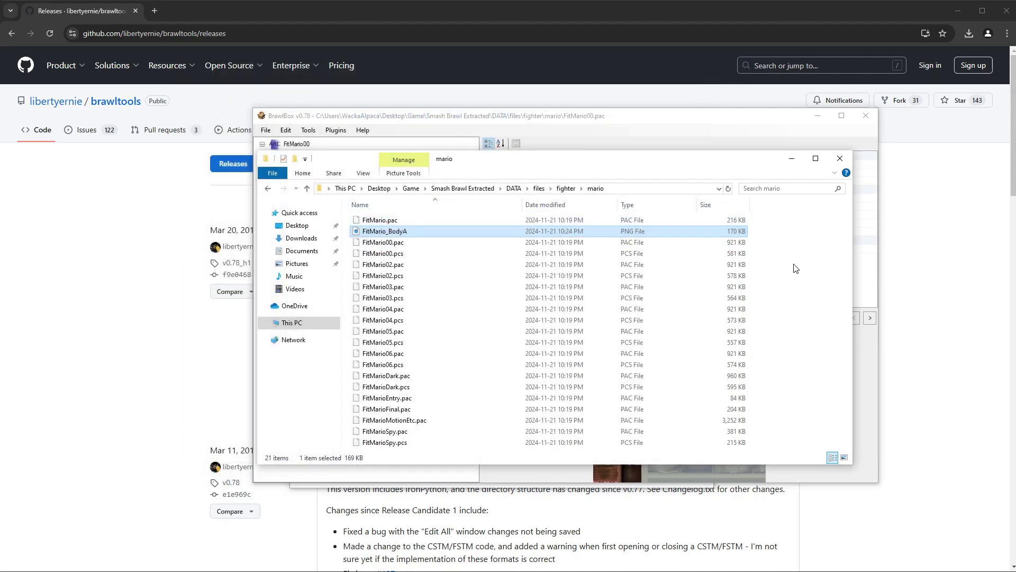
left_click(539, 120)
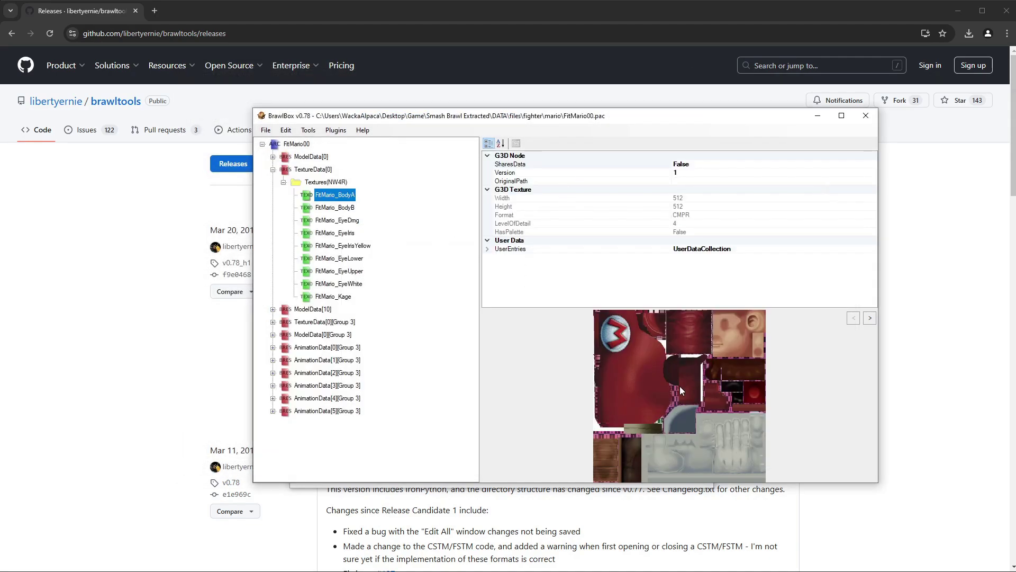
right_click(324, 199)
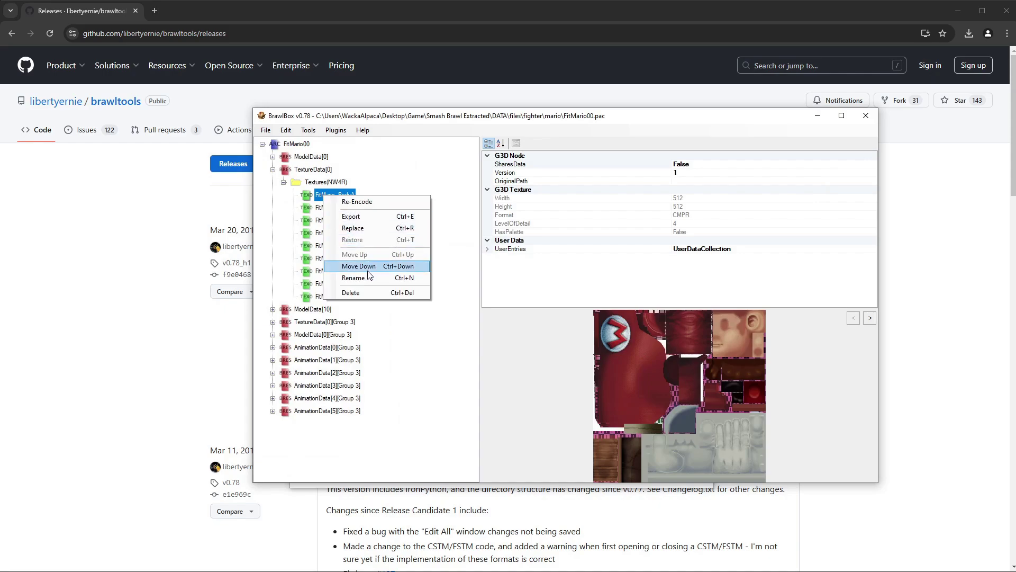
left_click(358, 233)
left_click(402, 224)
left_click(809, 410)
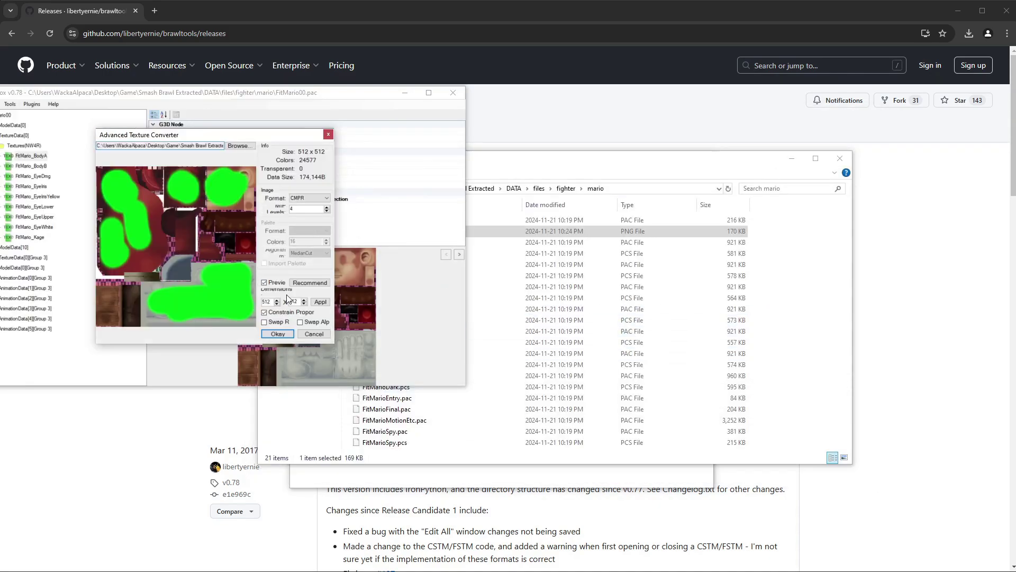
left_click_drag(262, 138, 332, 166)
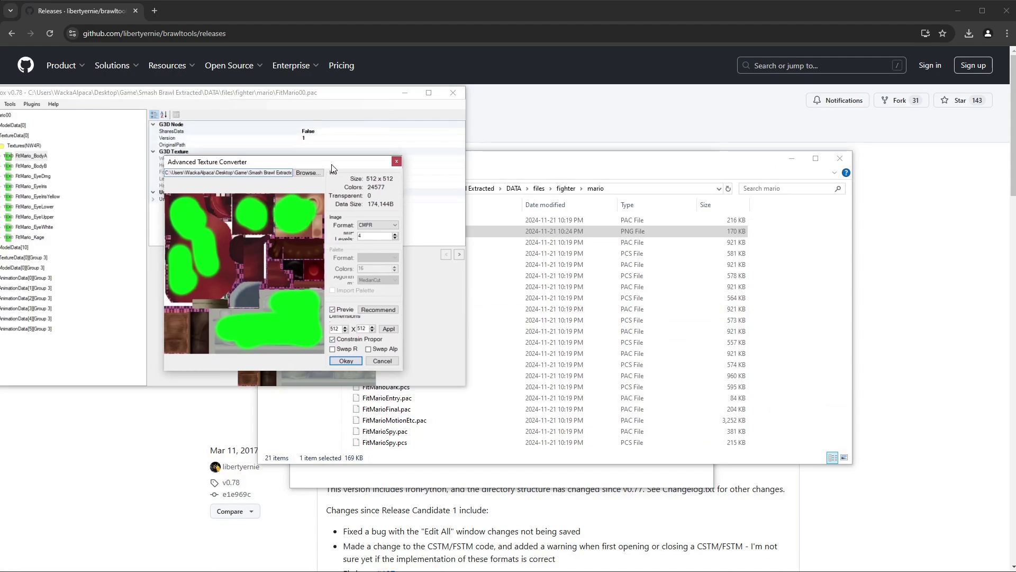
left_click(348, 363)
- Save FitMario00.pac with the new texture
left_click_drag(290, 99, 517, 154)
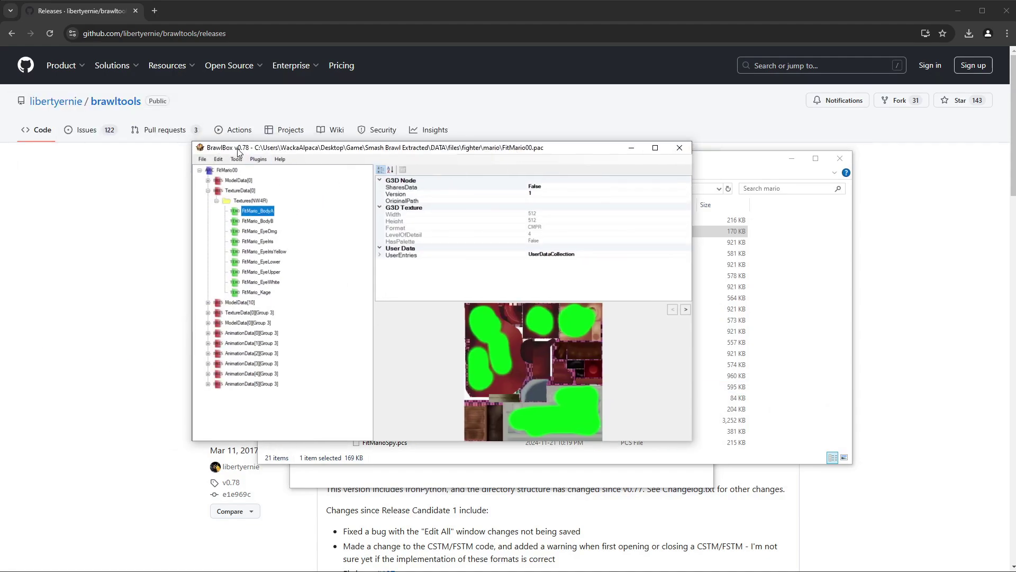
left_click(203, 159)
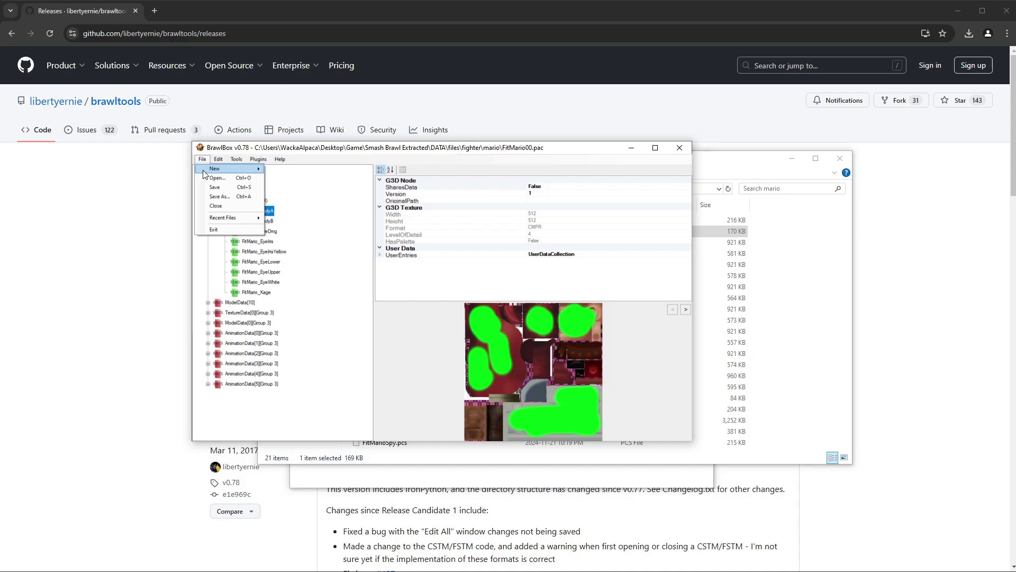
left_click(230, 201)
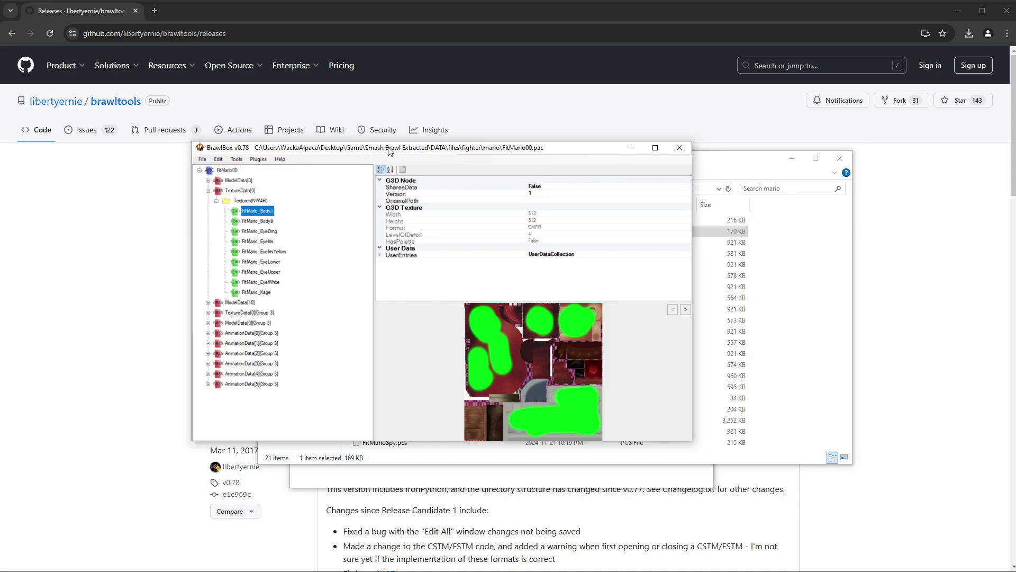
left_click_drag(2, 53, 442, 142)
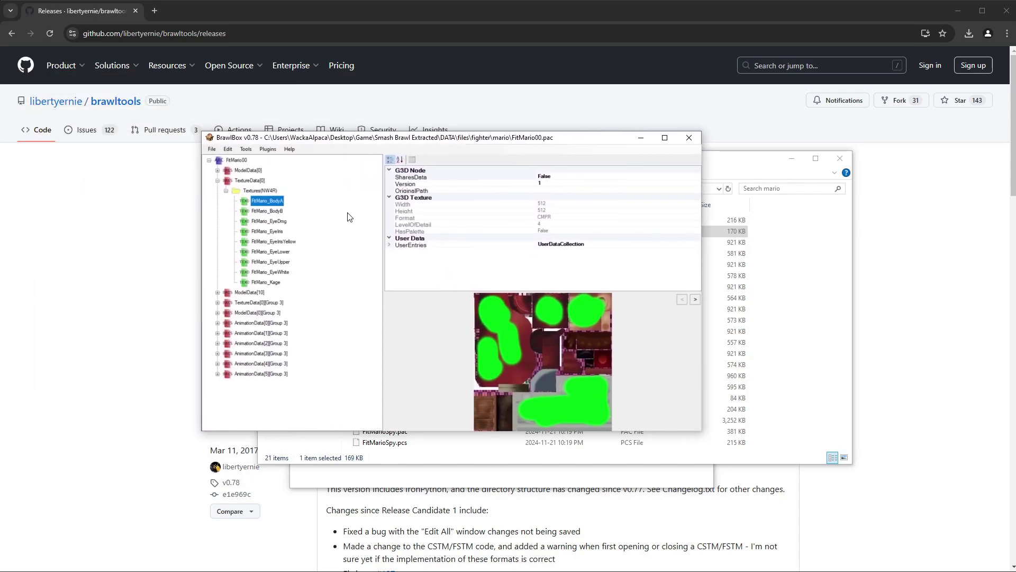
left_click(211, 149)
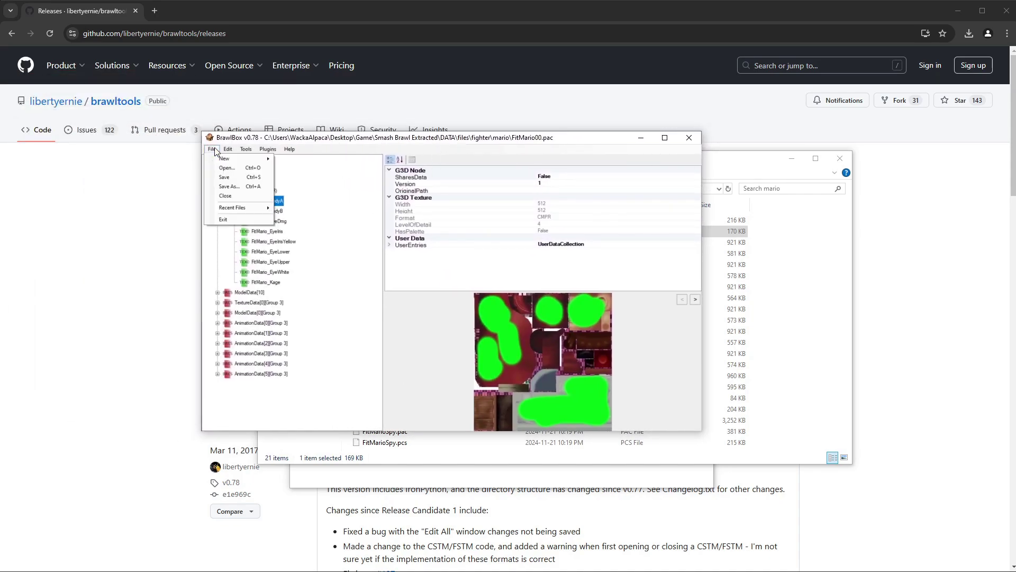
left_click(235, 178)
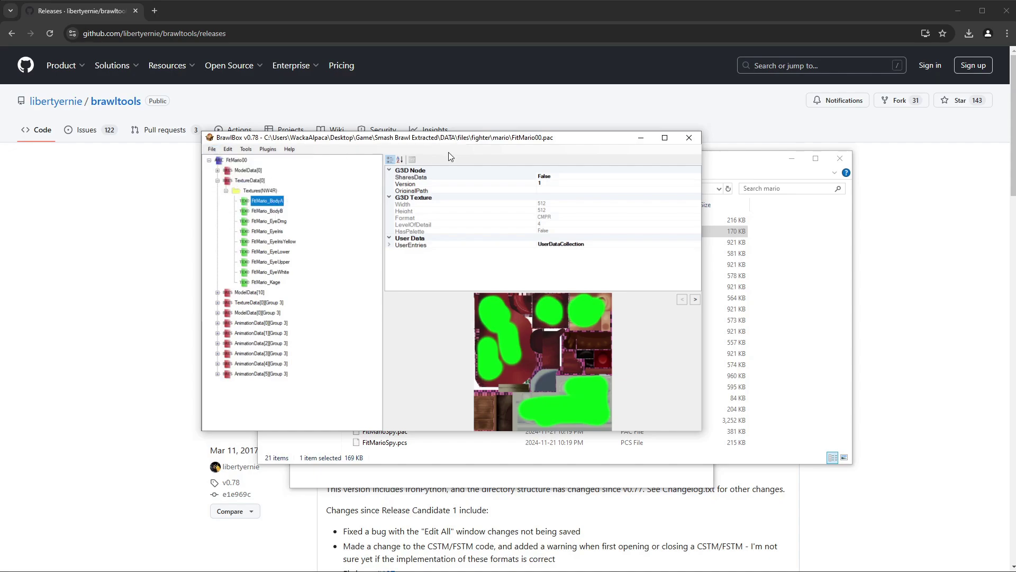
- Open FitMario00.pcs in BrawlBox
left_click(212, 149)
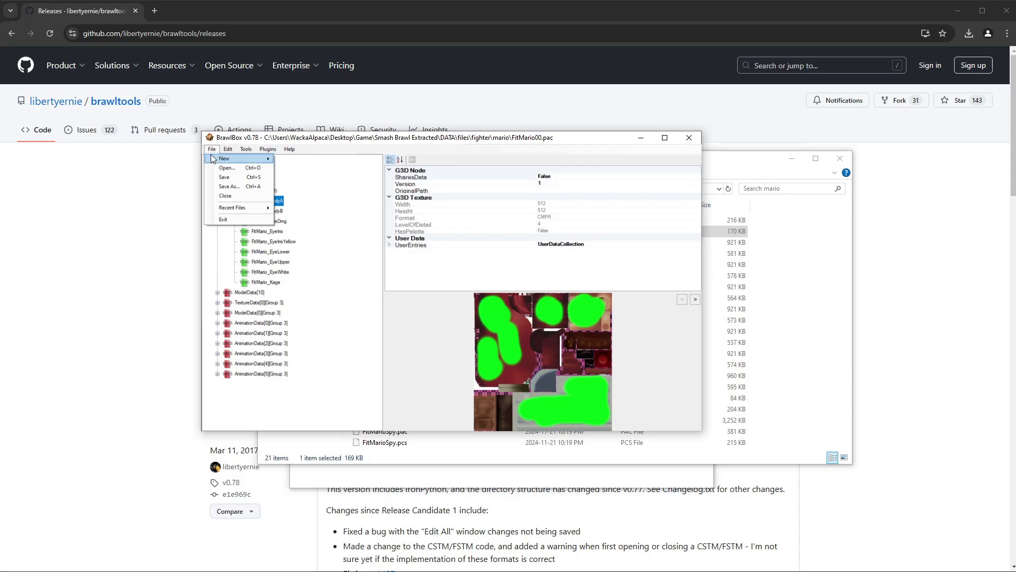
left_click(241, 168)
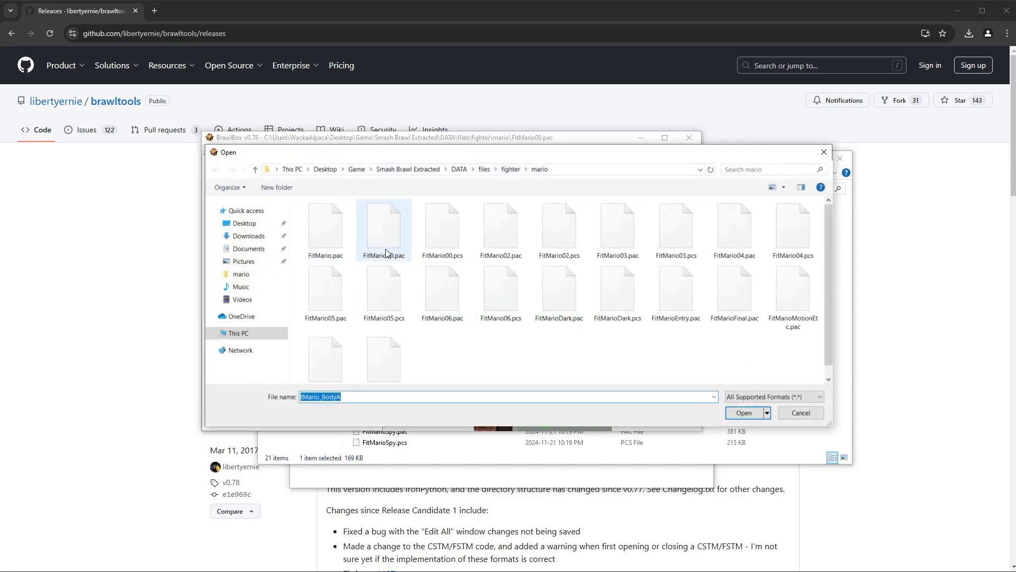
left_click(442, 225)
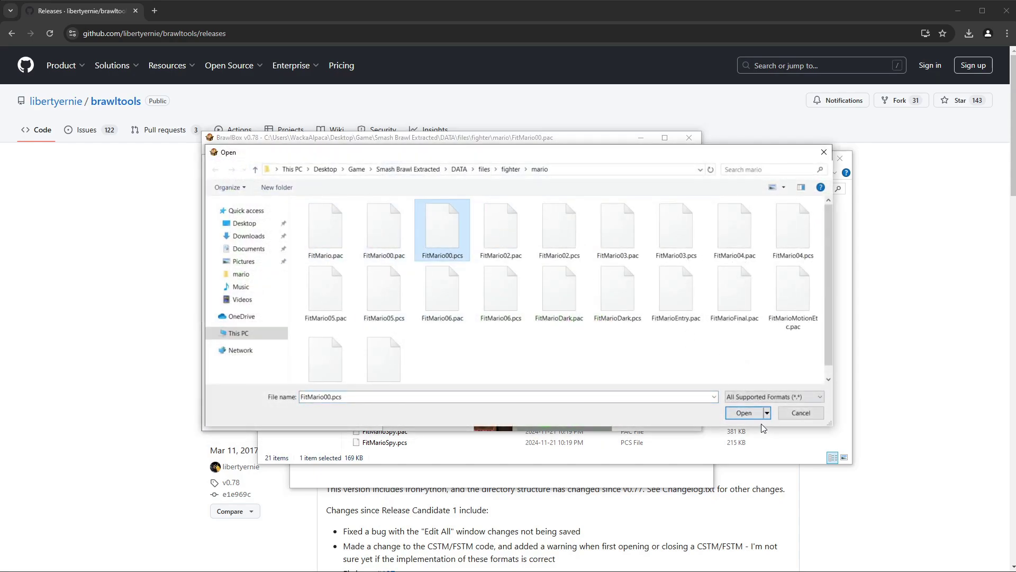
left_click(742, 414)
- Replace its FitMario_BodyA texture with the painted FitMario_BodyA.png
left_click(217, 181)
left_click(226, 190)
left_click(259, 200)
right_click(267, 203)
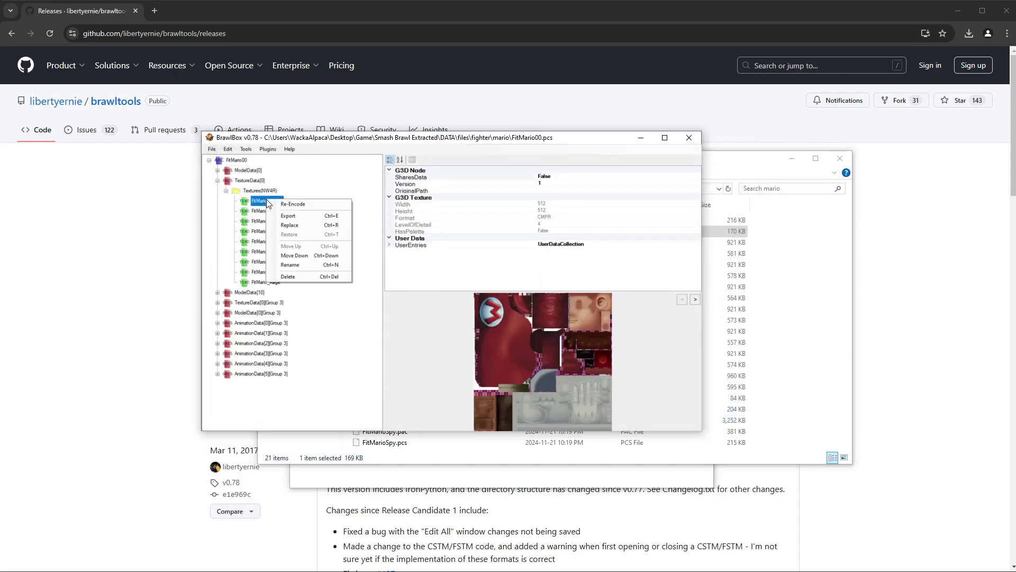
left_click(290, 225)
double_click(306, 217)
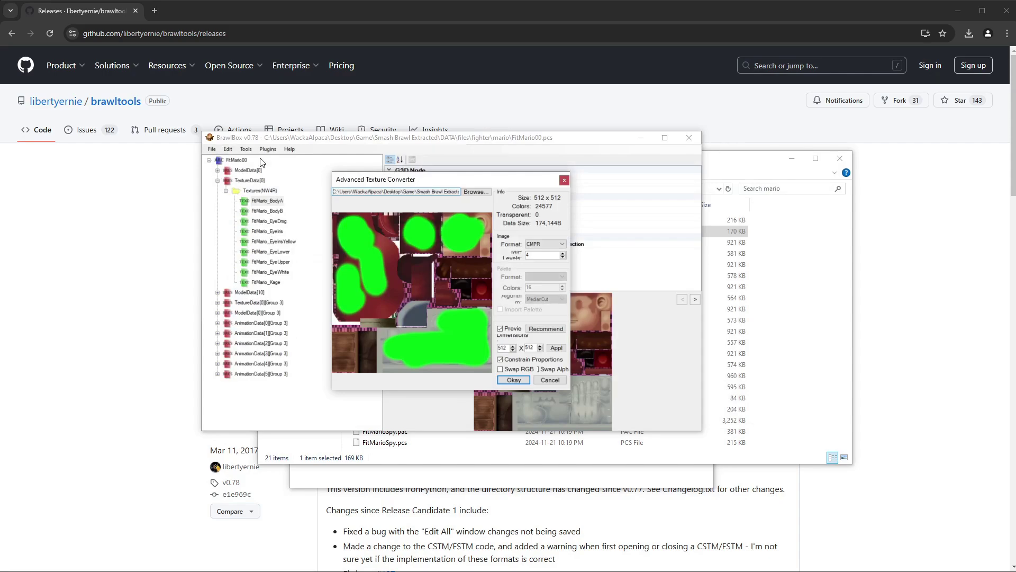
left_click(513, 381)
- Save FitMario00.pcs and close BrawlBox
left_click(212, 149)
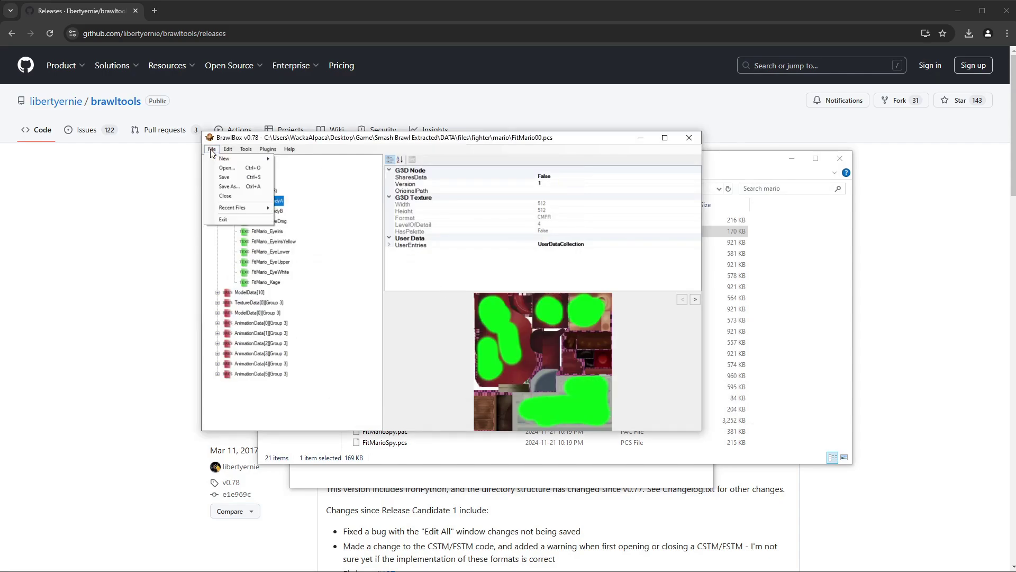
left_click(223, 179)
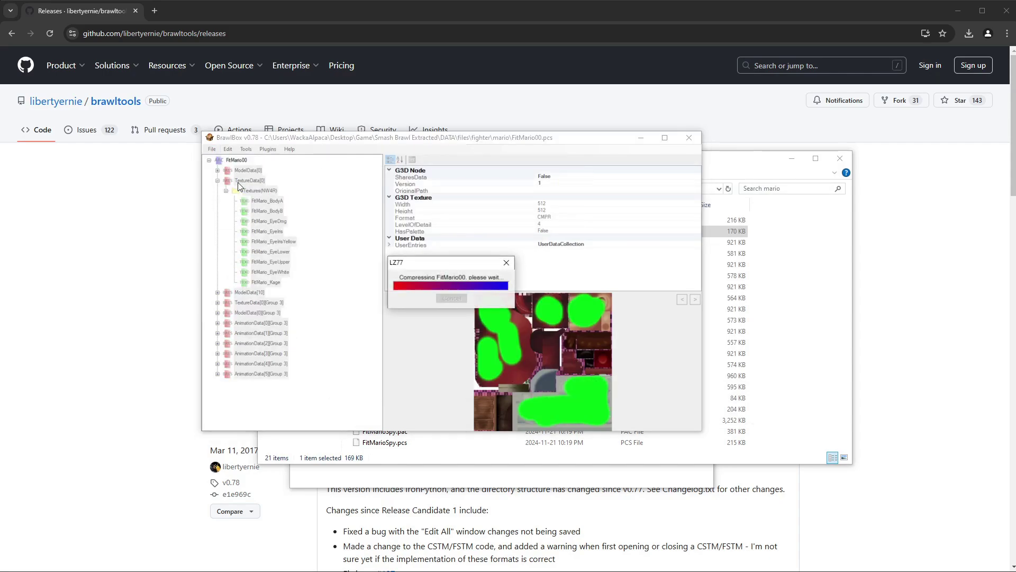
left_click(689, 139)
- Select FitMario00.pac and FitMario00.pcs to check their new modified times, then position the Dolphin window
left_click(811, 265)
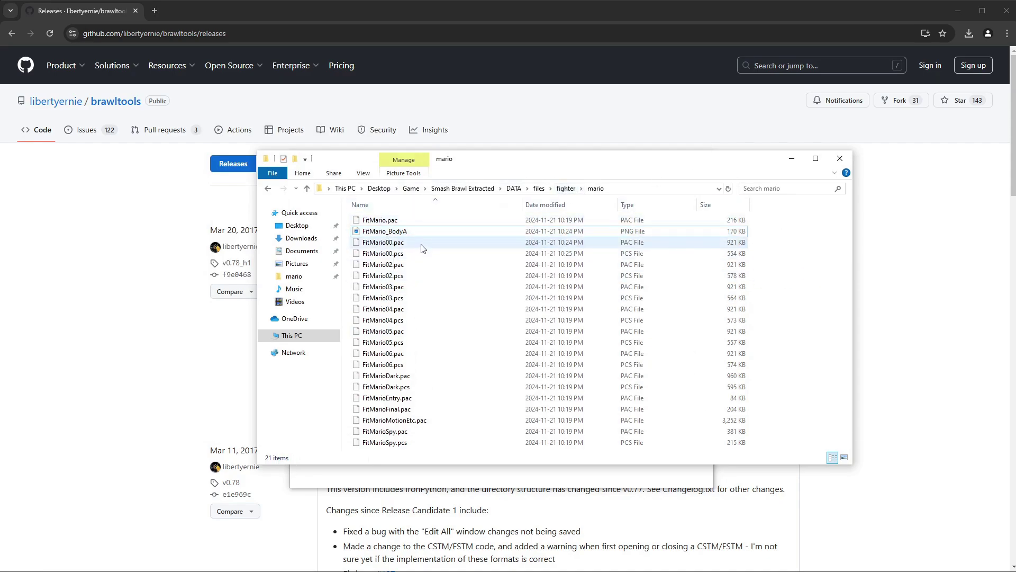
left_click(408, 242)
left_click(402, 254, "ctrl")
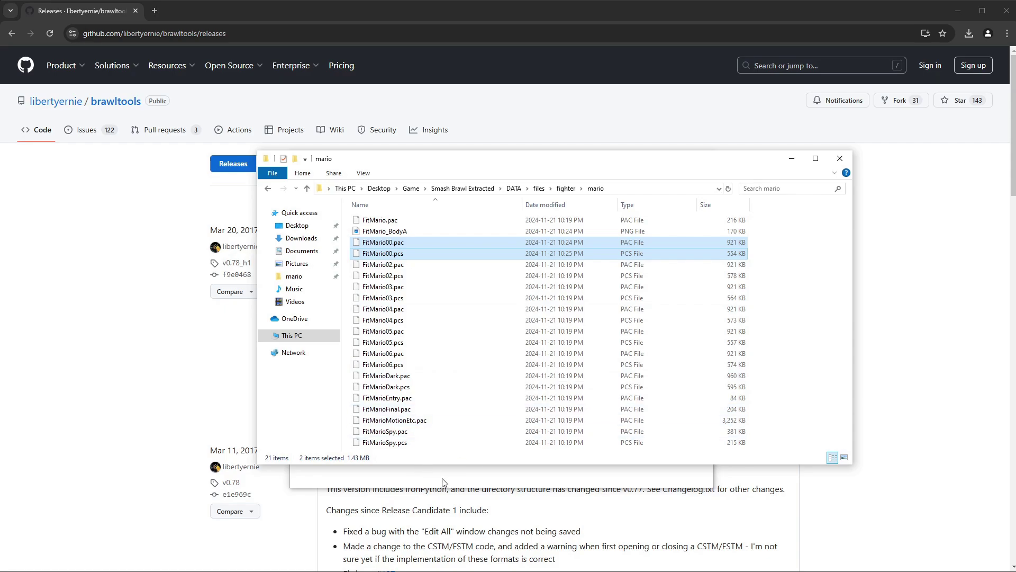
left_click_drag(437, 162, 429, 169)
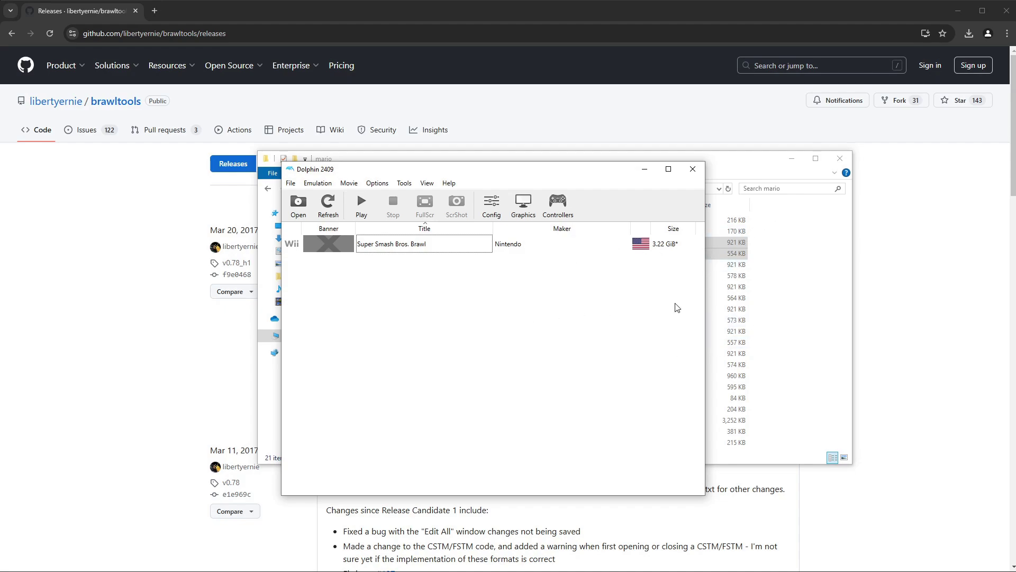
- Sort Dolphin's game list by title and open the Config window's Paths settings
left_click(424, 227)
left_click(375, 184)
left_click(385, 197)
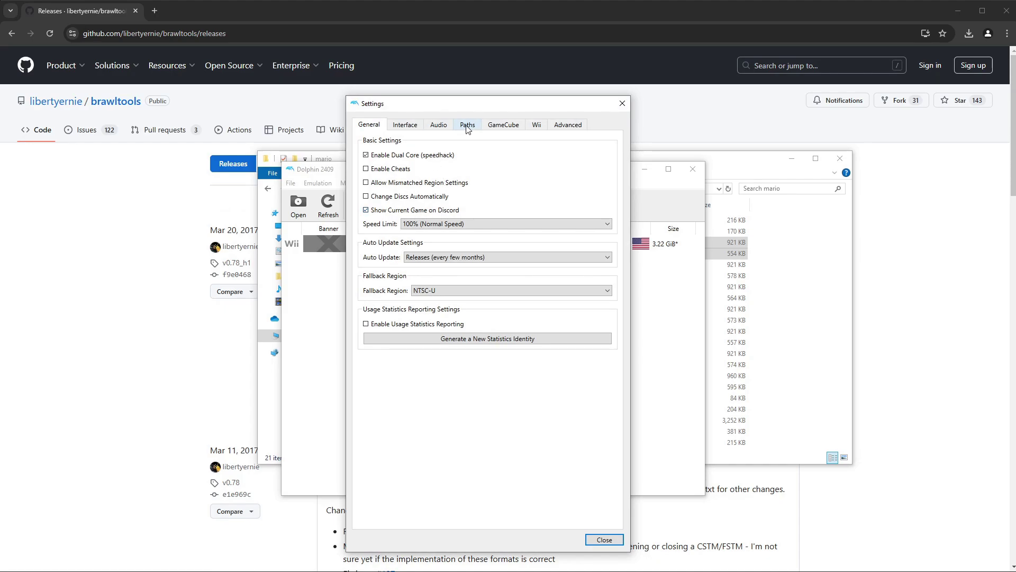
left_click(468, 126)
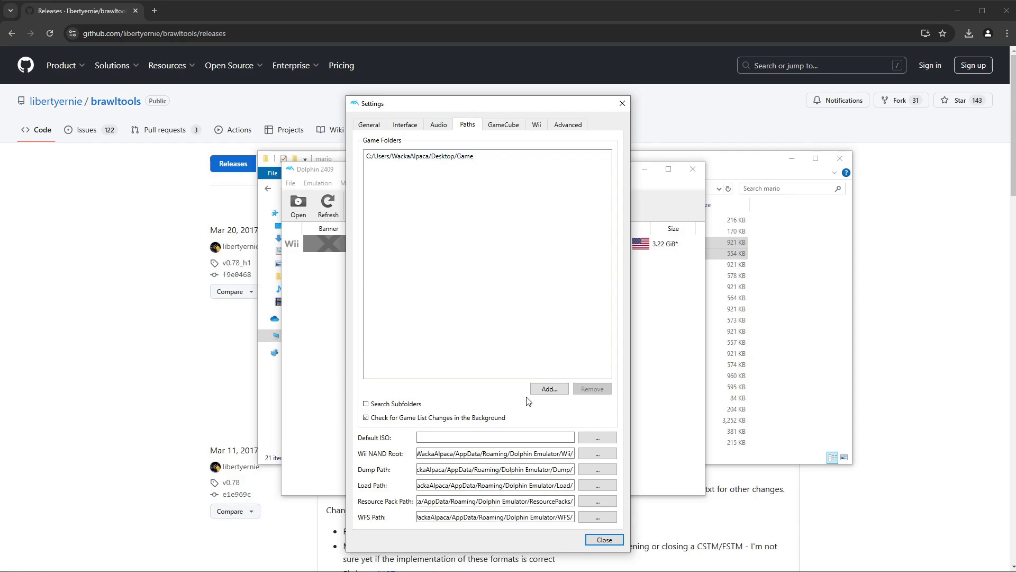
- Add Desktop\Game\Smash Brawl Extracted\DATA\sys as a game folder and close the settings
left_click(549, 388)
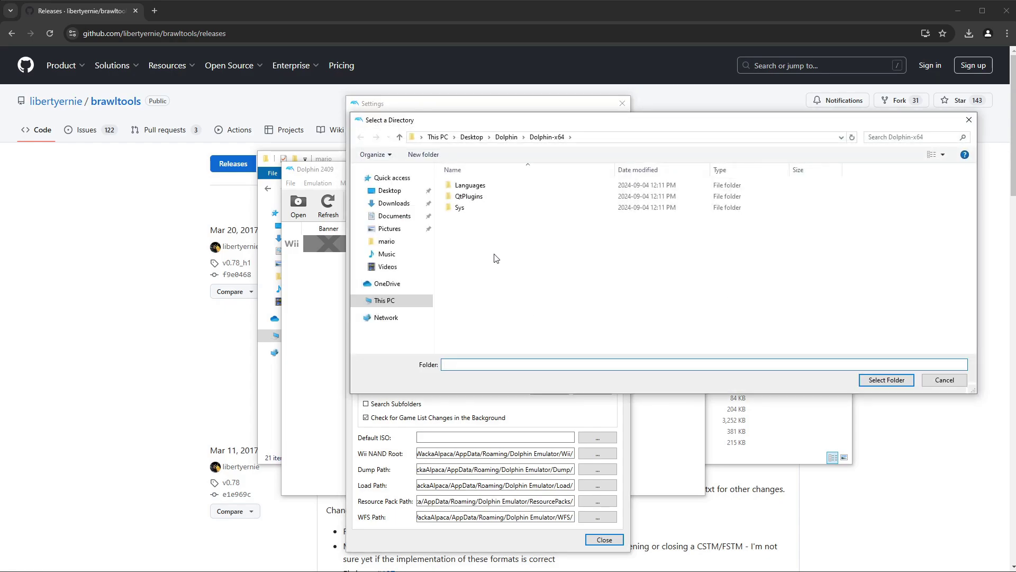
left_click(472, 137)
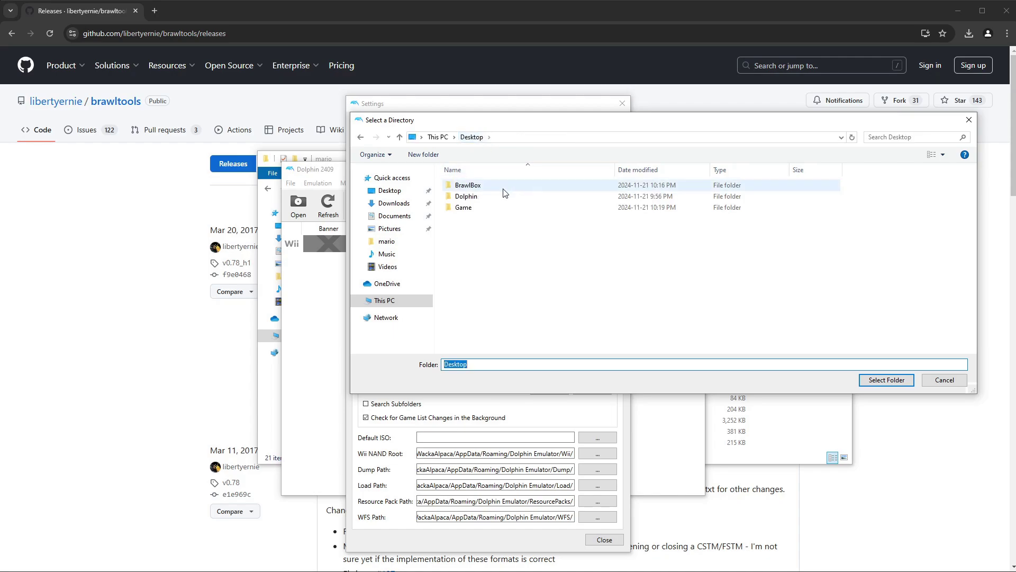
double_click(507, 208)
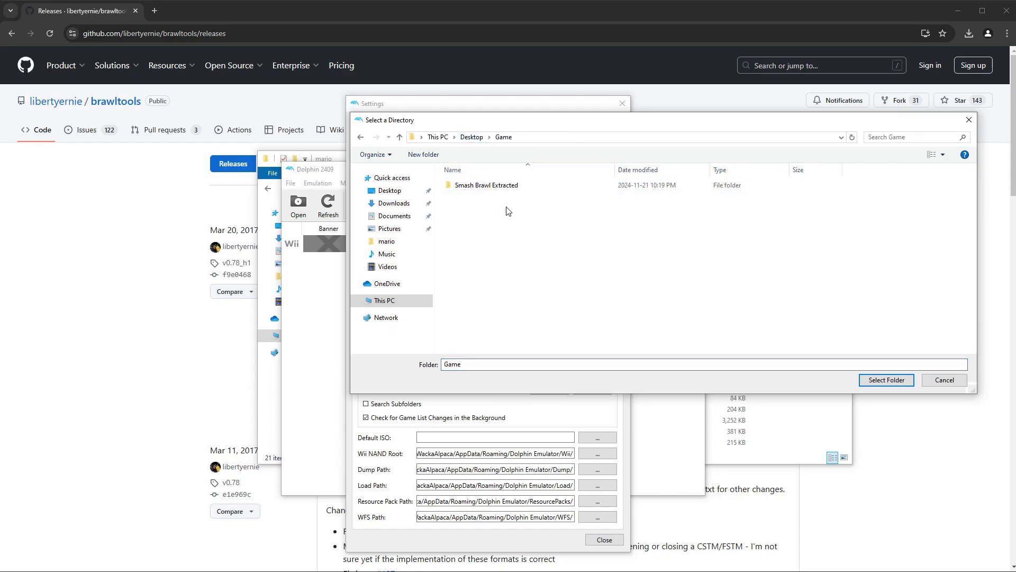
double_click(504, 190)
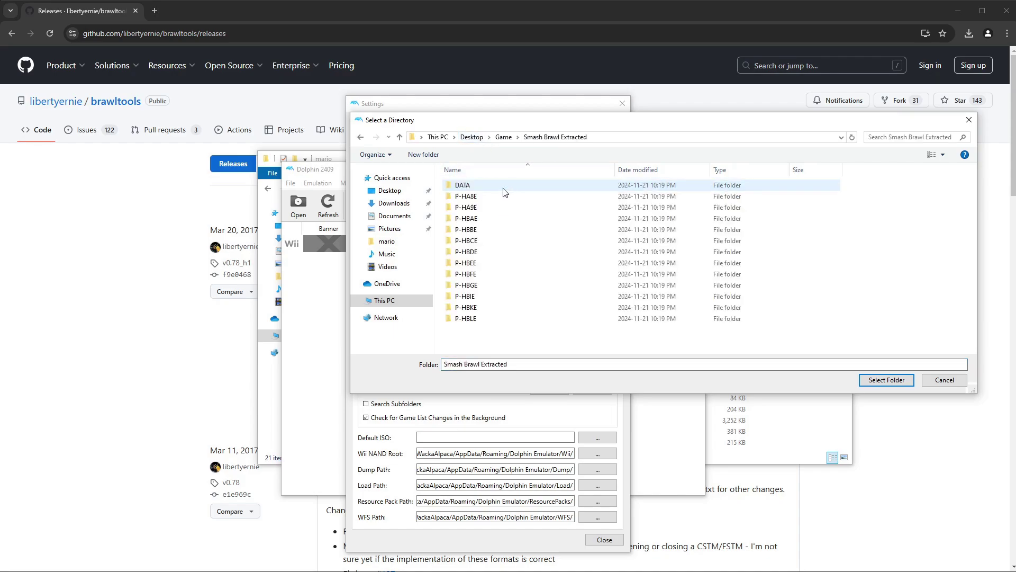
double_click(468, 185)
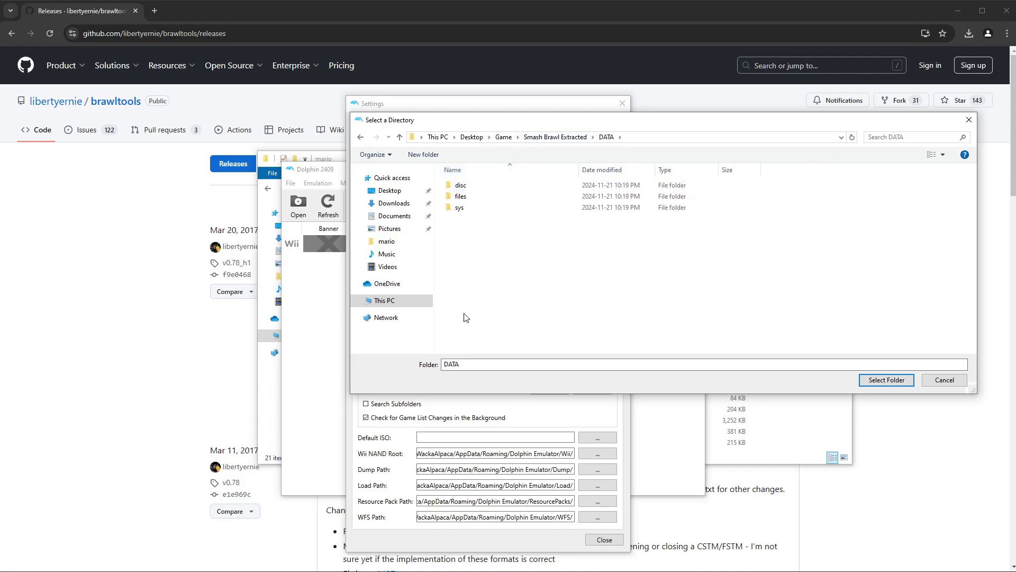
left_click(468, 209)
double_click(469, 210)
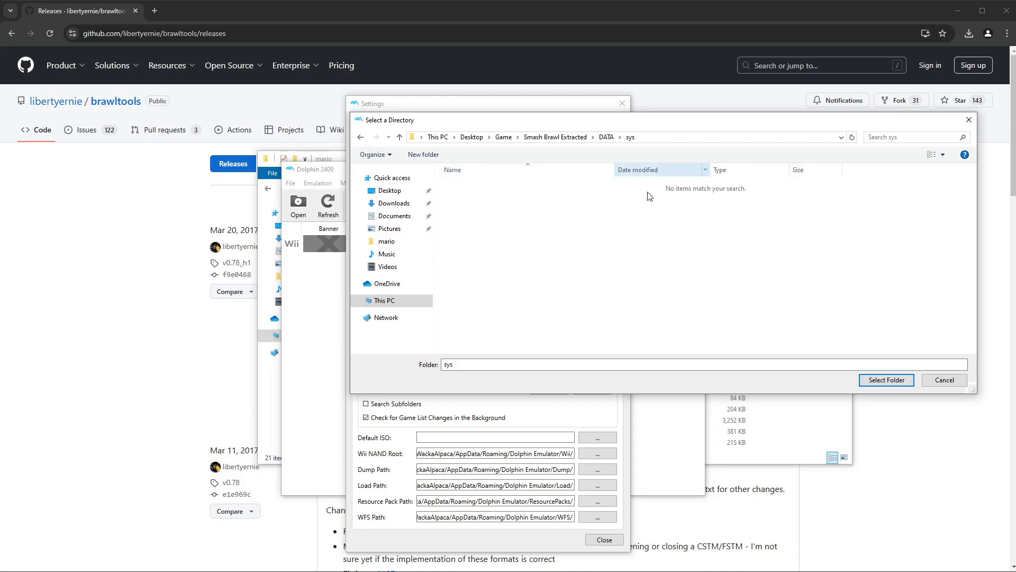
left_click(881, 380)
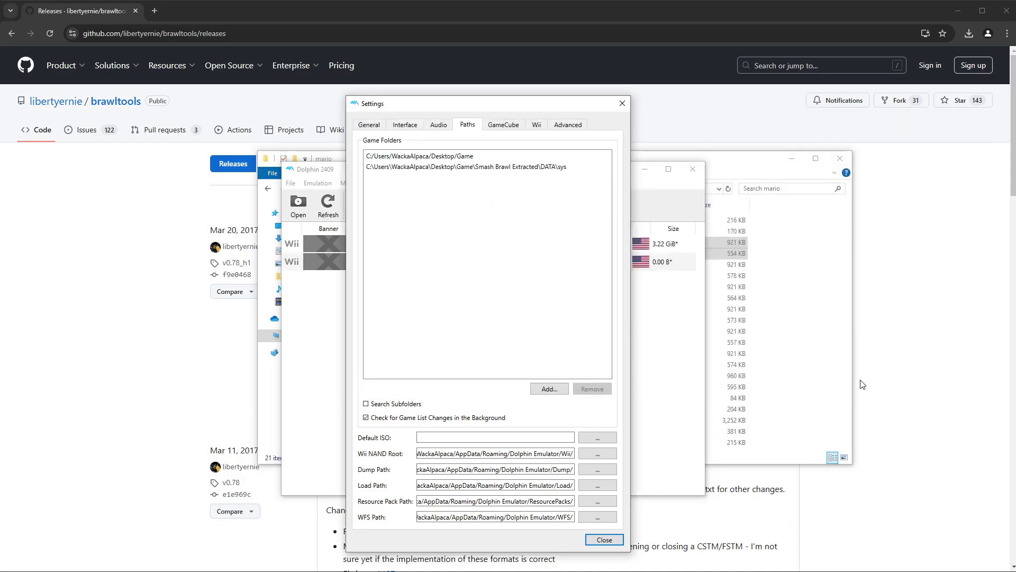
left_click_drag(502, 108, 231, 74)
left_click(335, 505)
- Select the extracted 0.00 B Brawl entry, try starting it, then reselect it so banners refresh
left_click(676, 265)
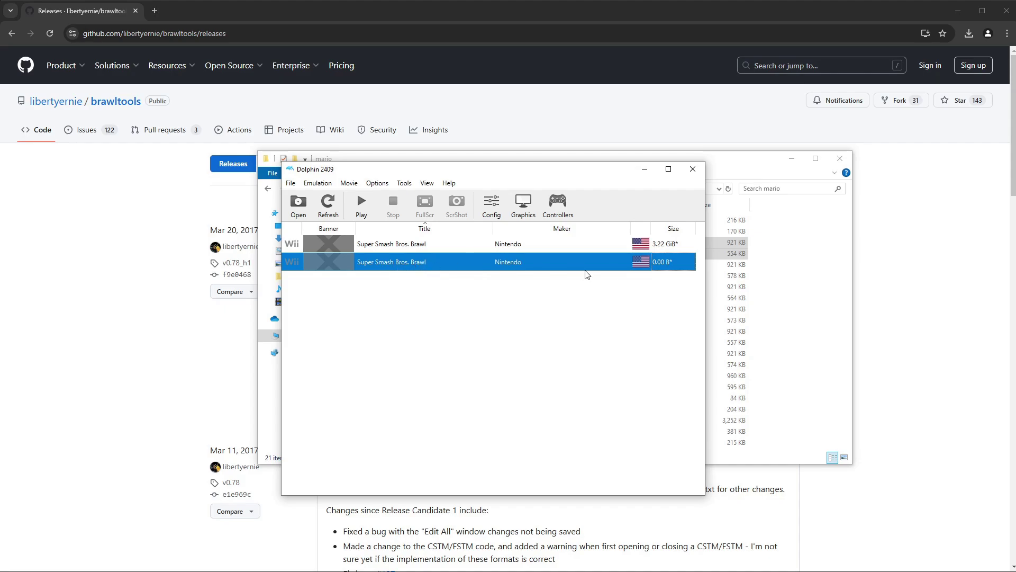
double_click(415, 262)
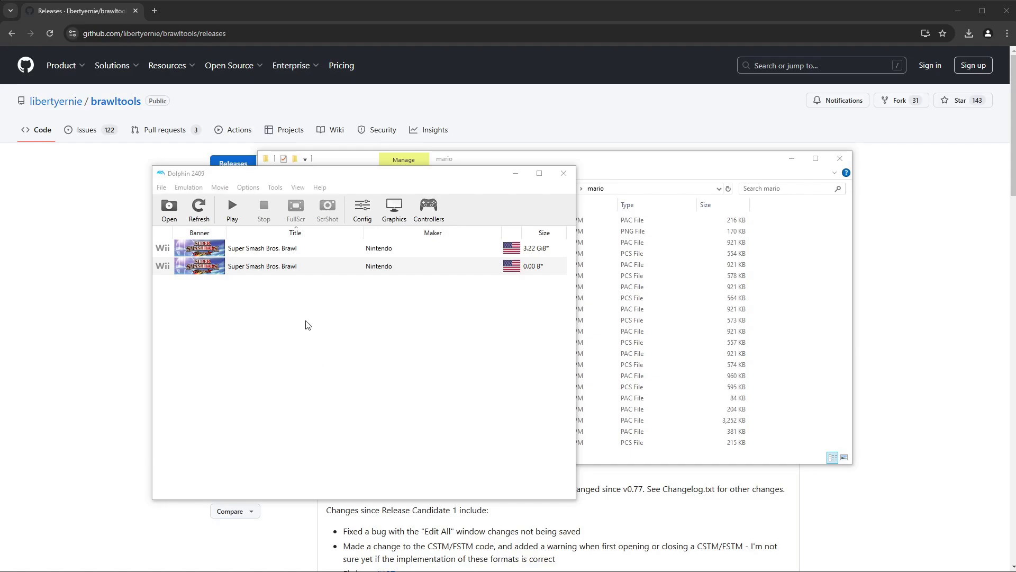
left_click(306, 303)
left_click(288, 269)
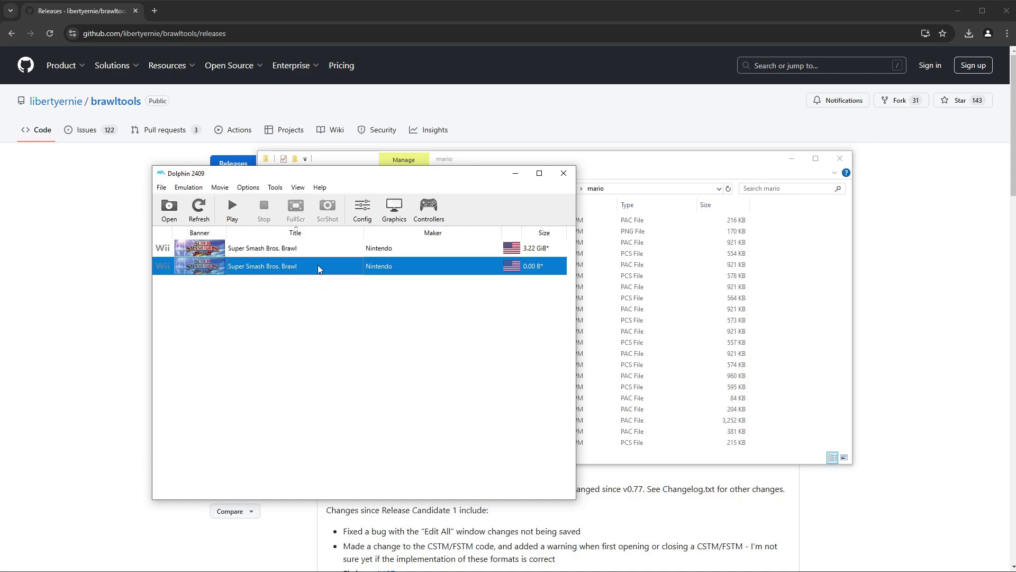
- Boot the extracted Super Smash Bros. Brawl (RSBE01) and move its game window into place
double_click(272, 266)
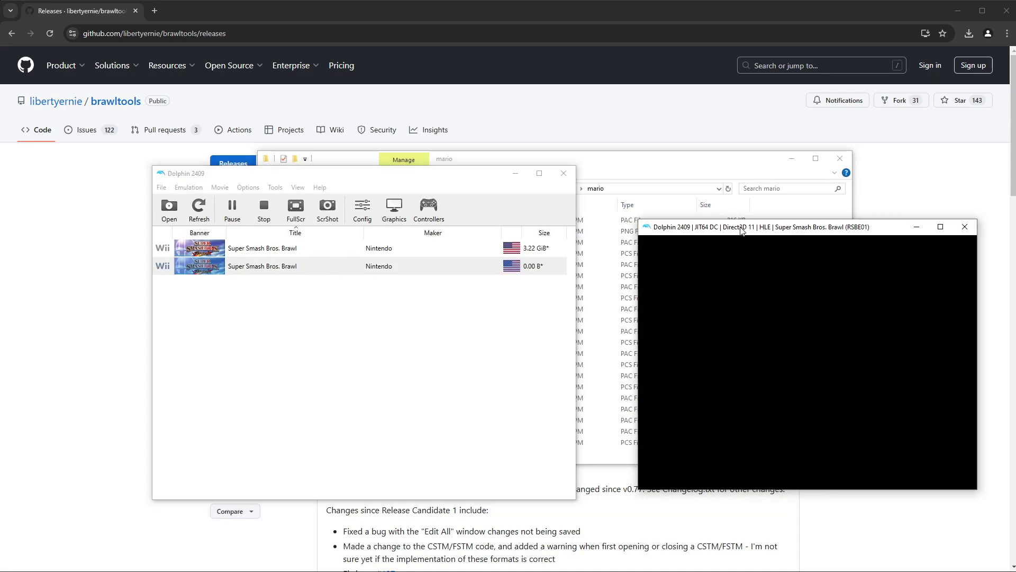
left_click_drag(736, 232, 555, 213)
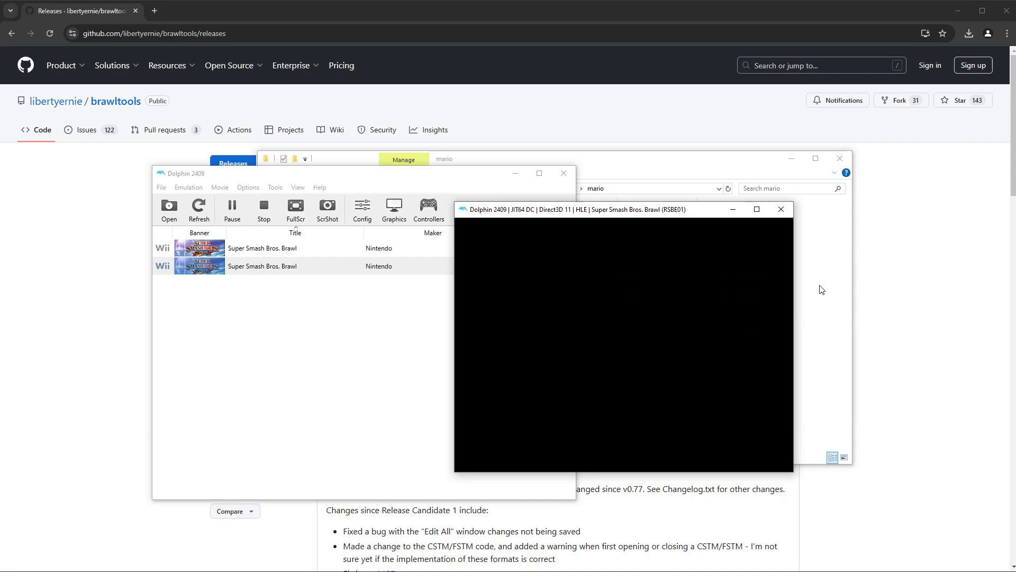
- Start a Group > Brawl match with Mario as Player 1 and Random as Player 2
key("Return")
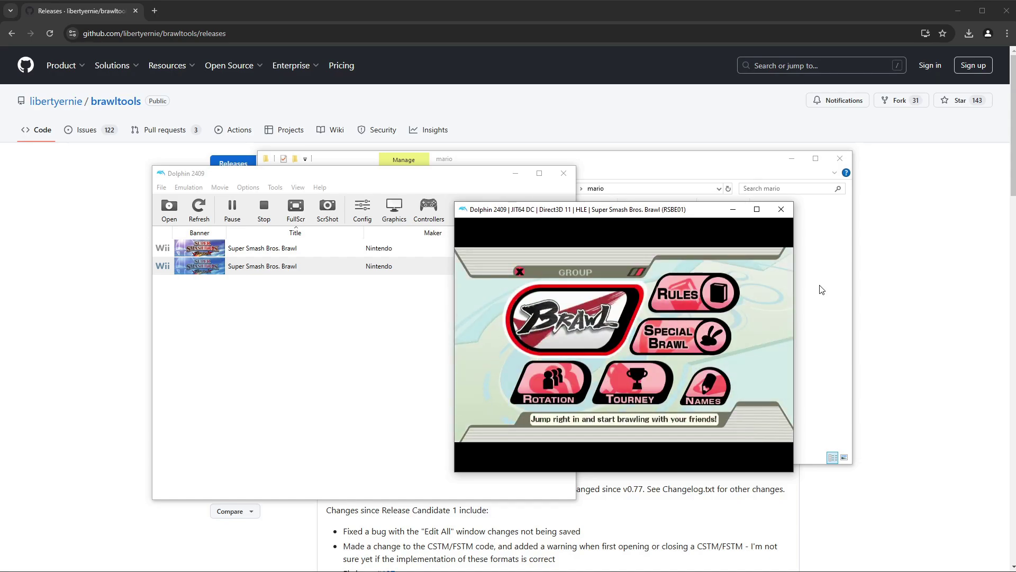
key("Return")
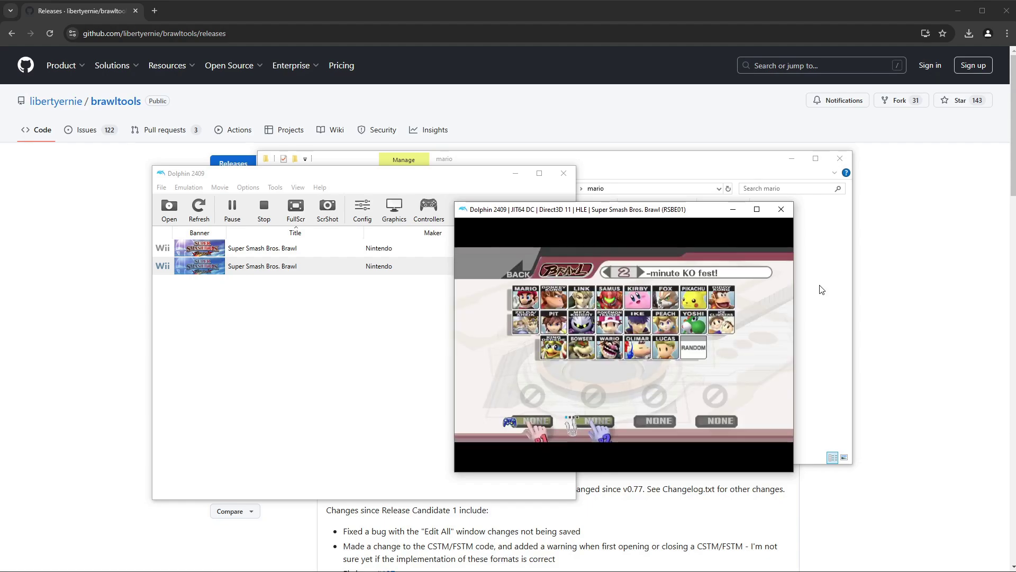
key("Up")
key("Return")
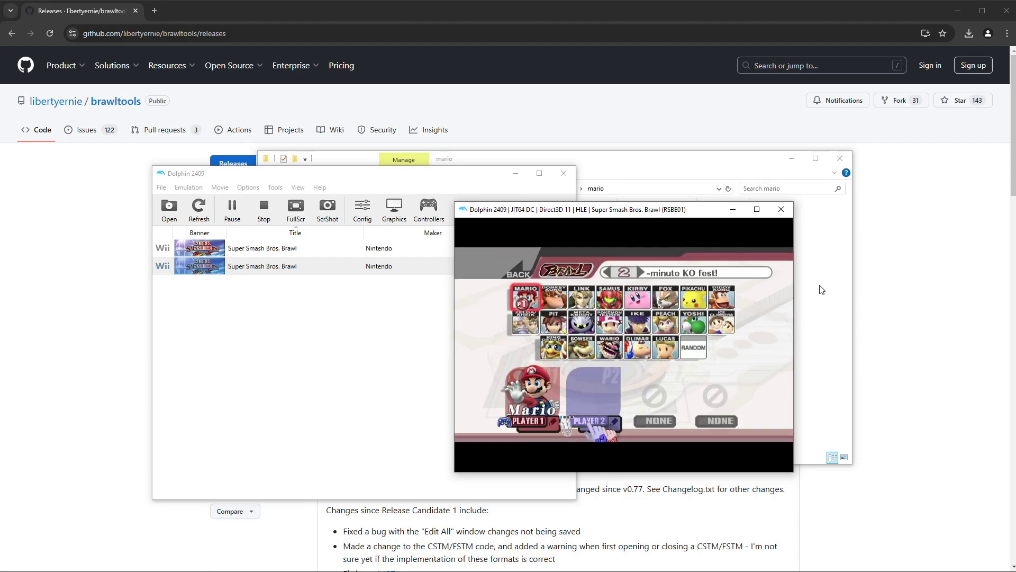
key("Return")
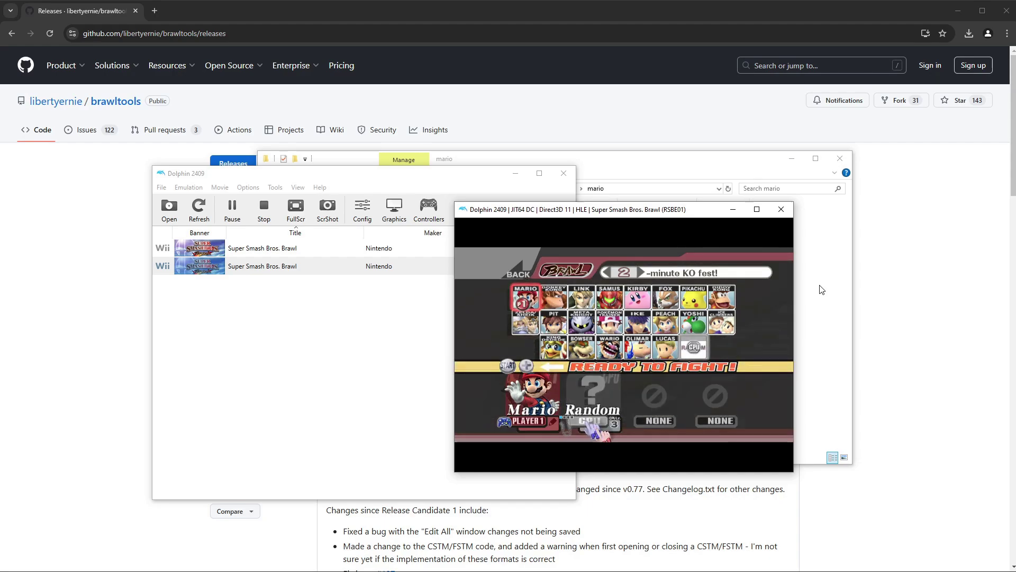
key("Return")
key("Return")
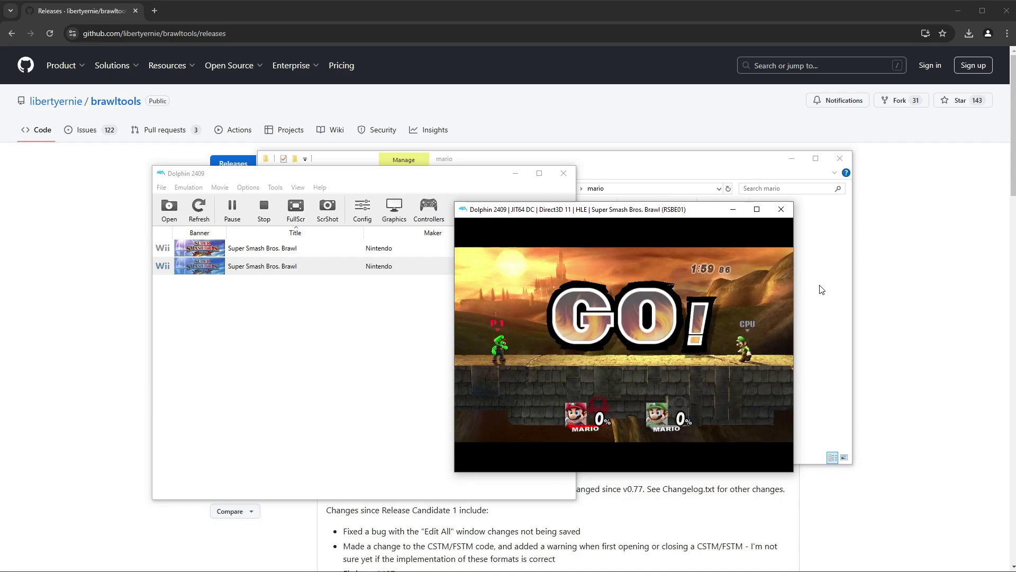
- Pause the match and swing the camera around to view Mario's green-blob body
key("Return")
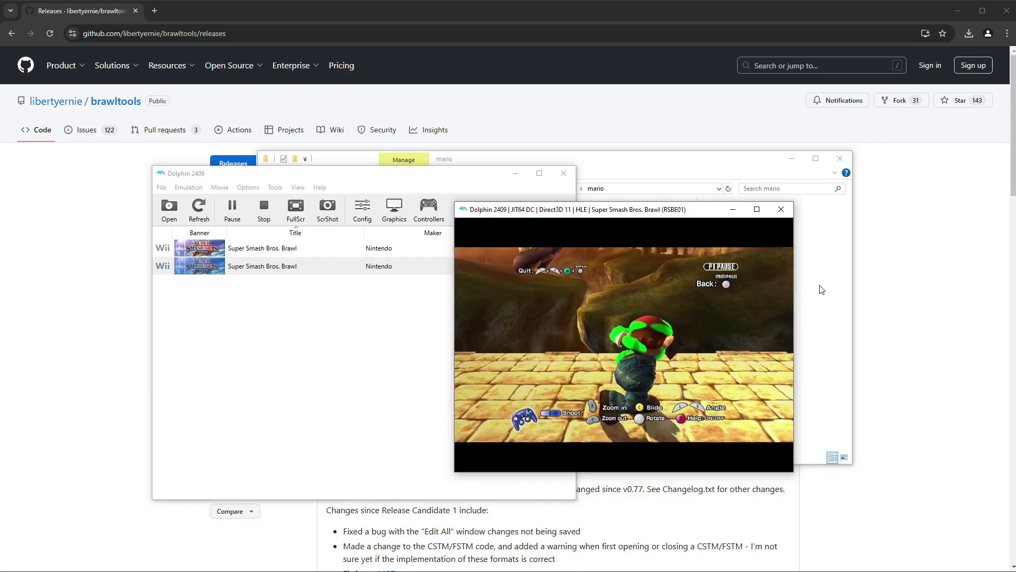
key("l")
key("Return")
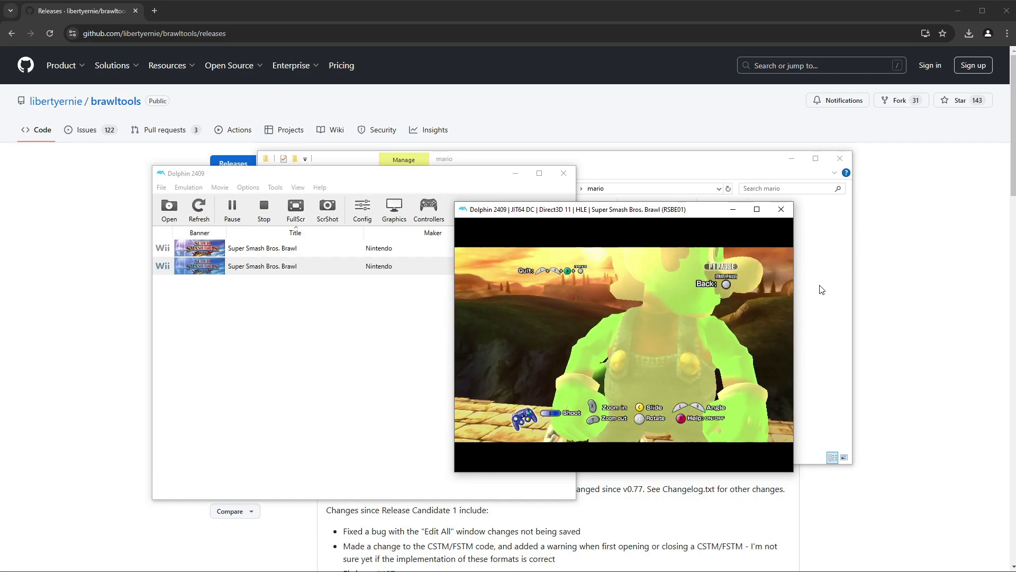
key("Left")
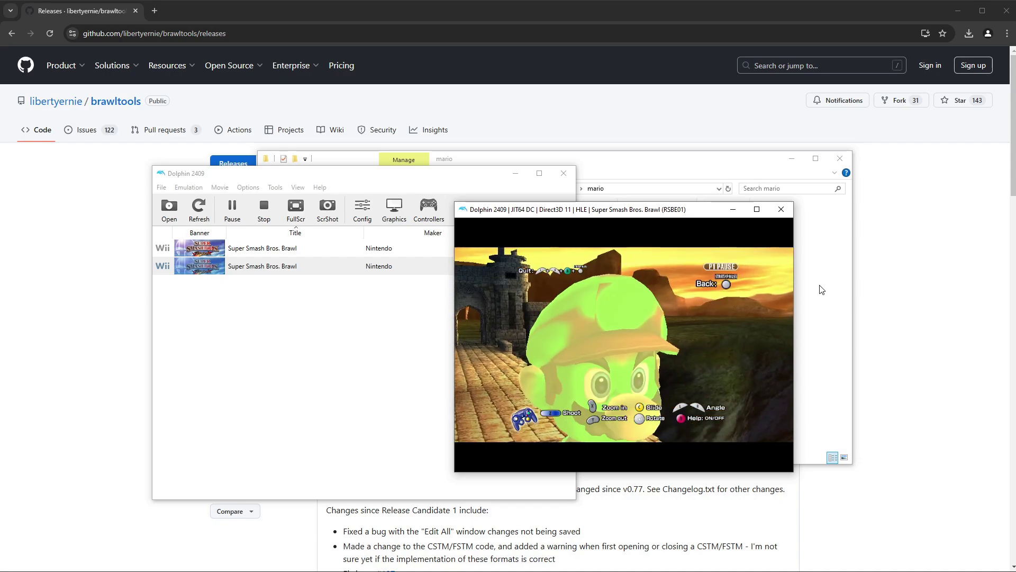
key("Left")
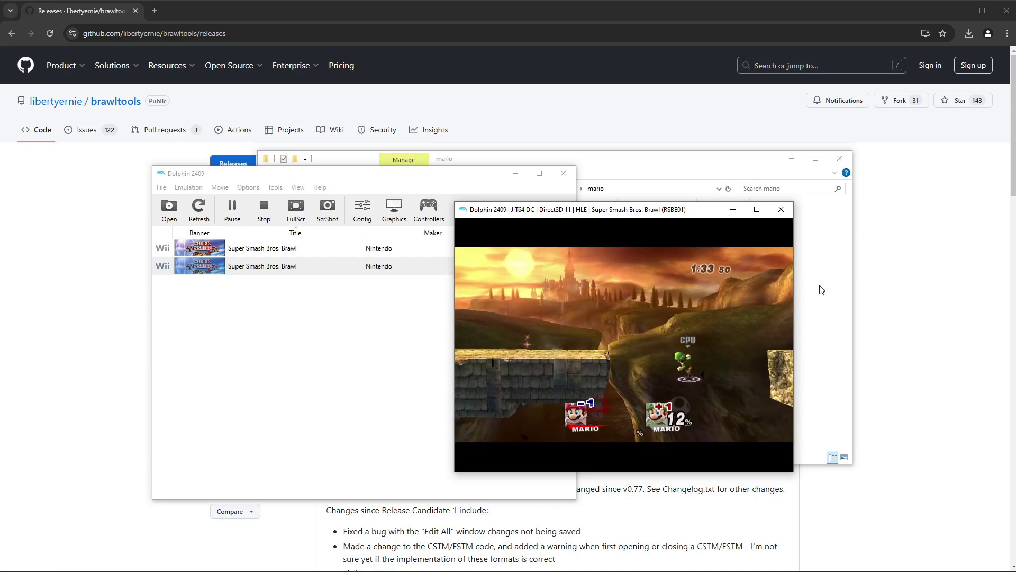
- Stop the running Brawl emulation, confirming the stop, and return to the mario folder window
left_click(781, 209)
left_click(620, 352)
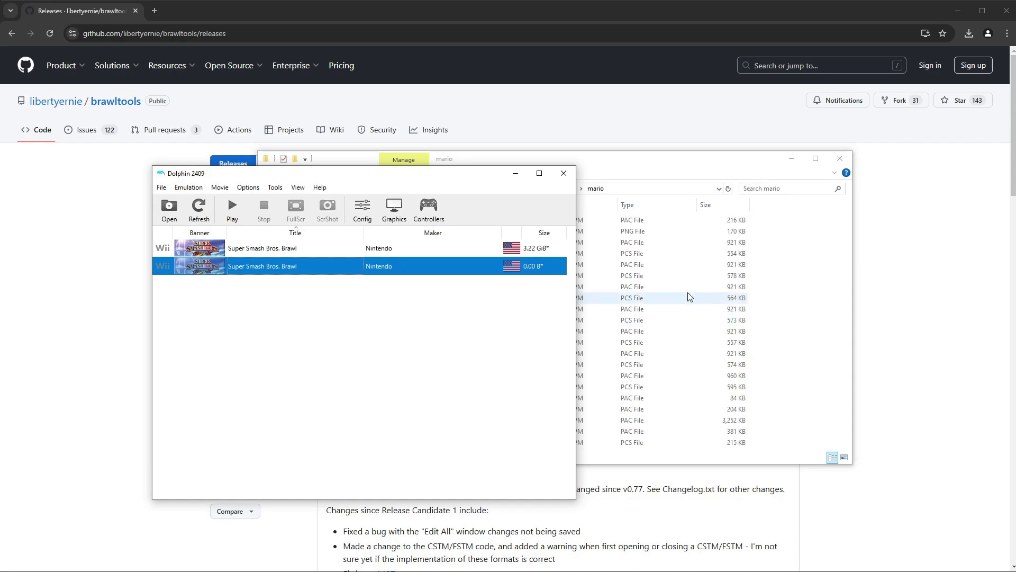
left_click(701, 166)
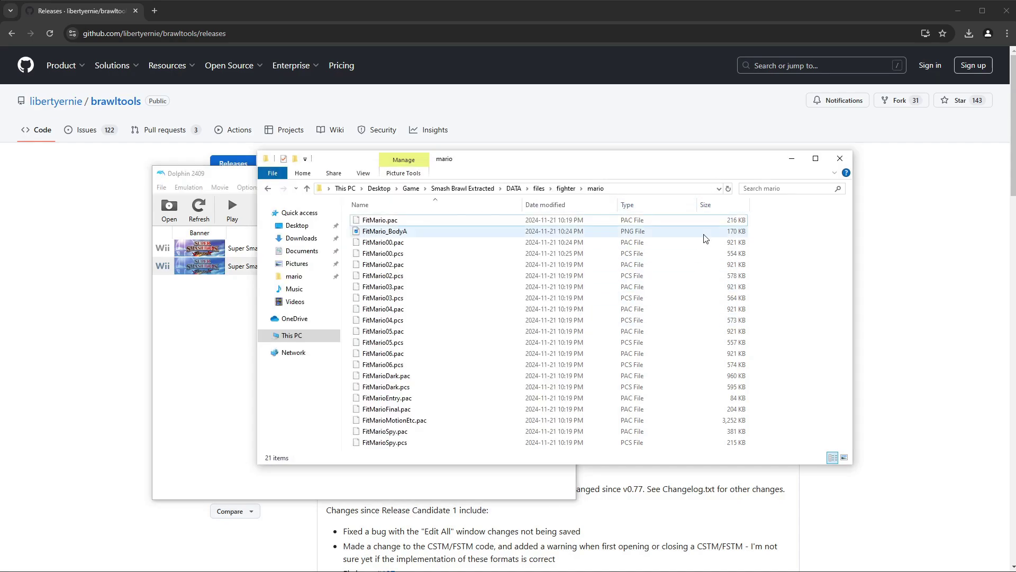
- Navigate from mario up to fighter, peek into gkoopa, then go up to the DATA folder
left_click(566, 188)
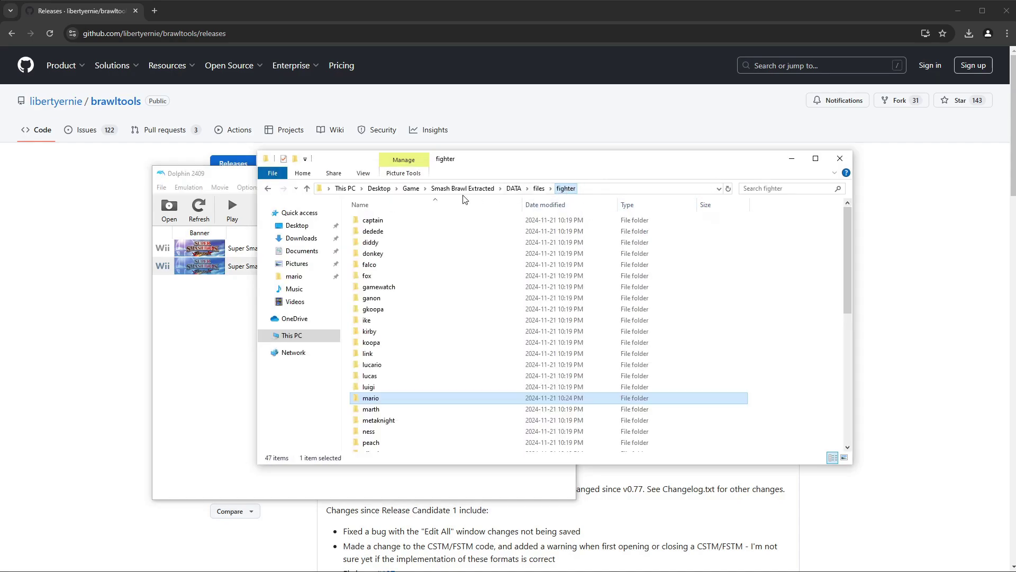
double_click(399, 308)
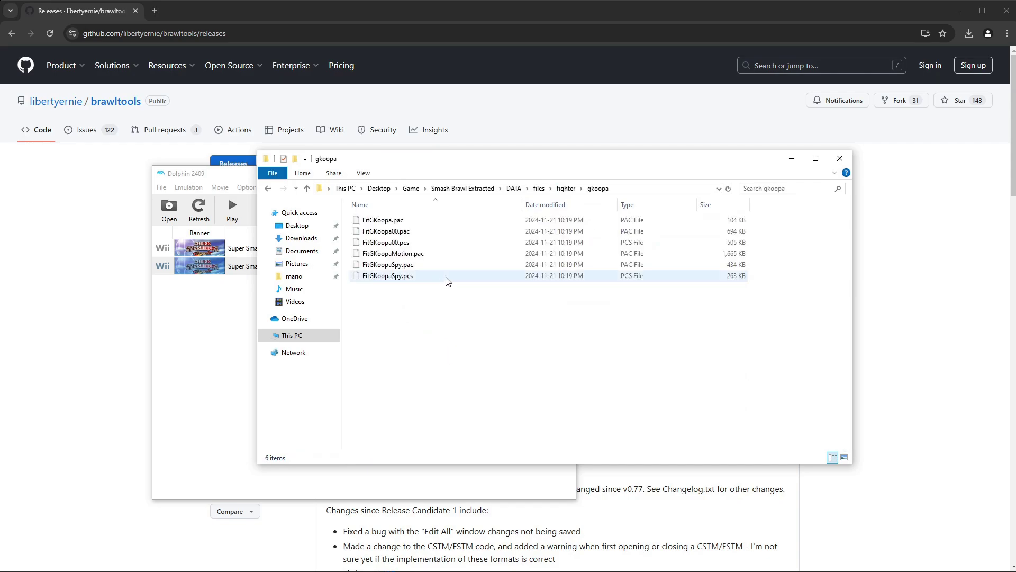
left_click(566, 188)
scroll(424, 316, "down", 7)
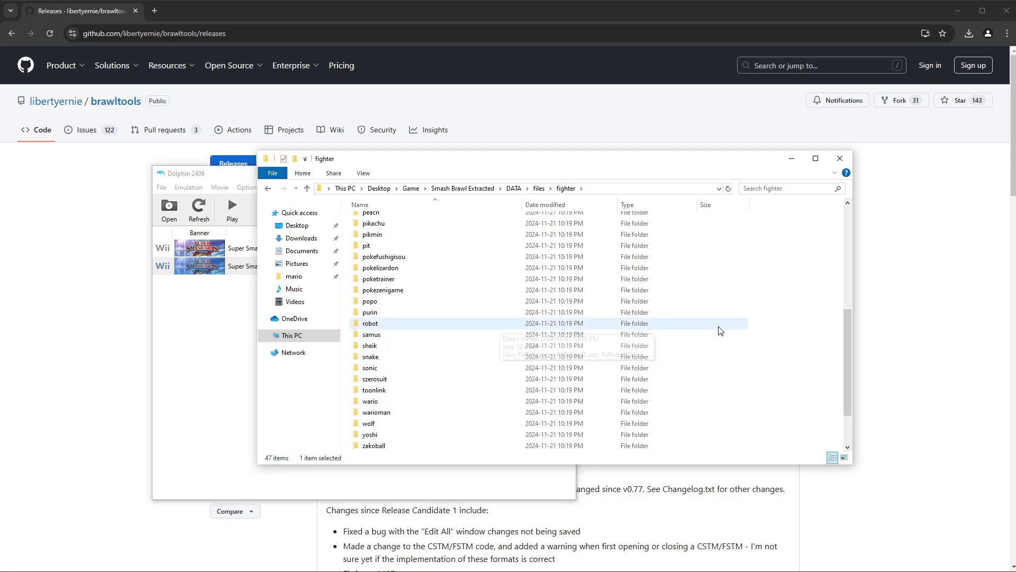
left_click(236, 193)
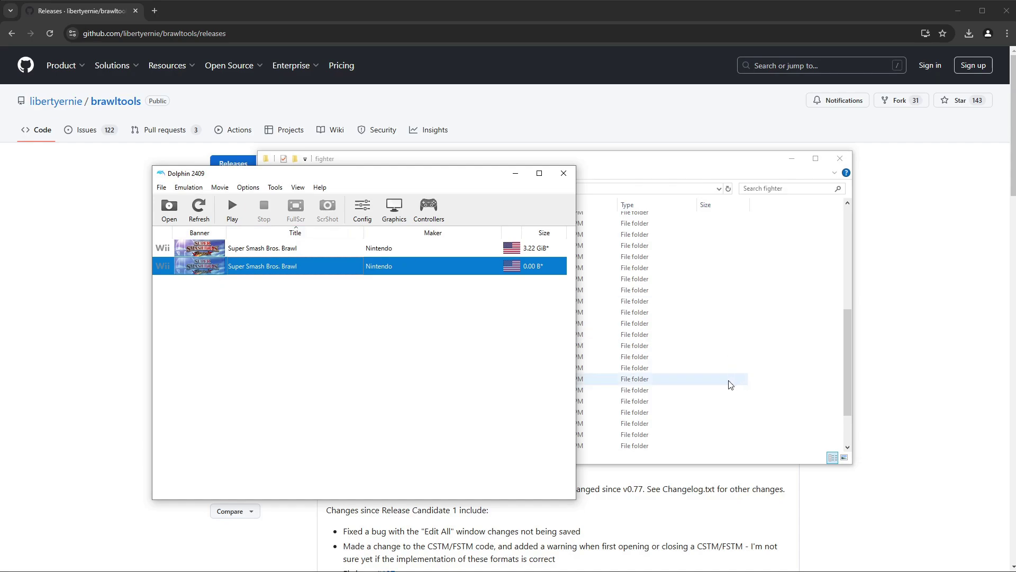
left_click(688, 171)
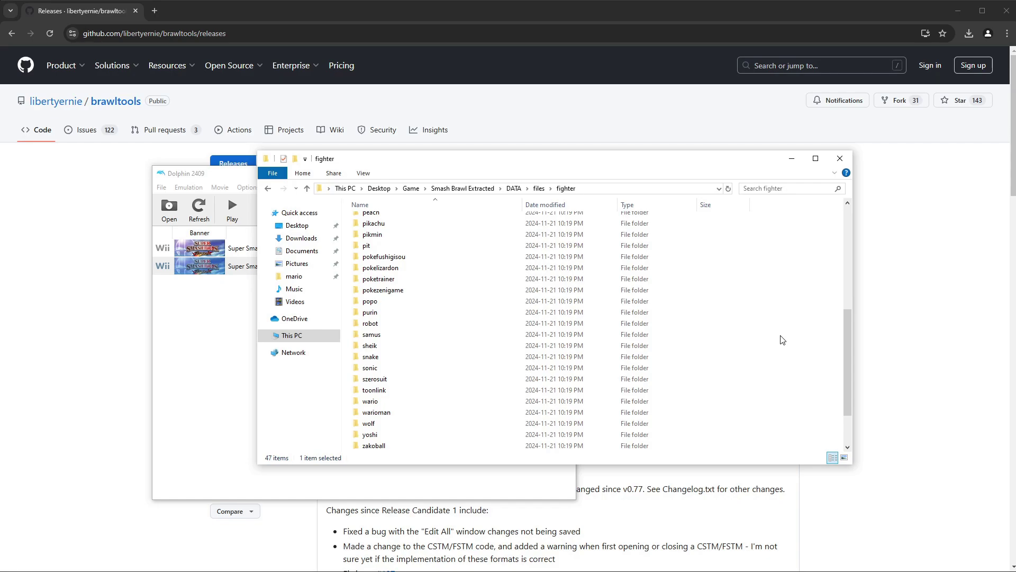
left_click(252, 175)
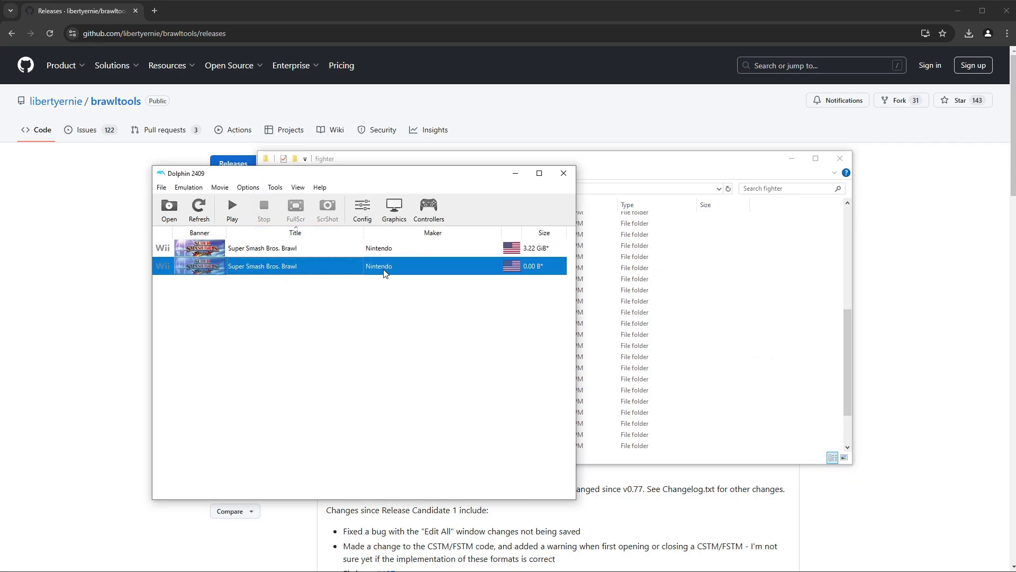
left_click(762, 164)
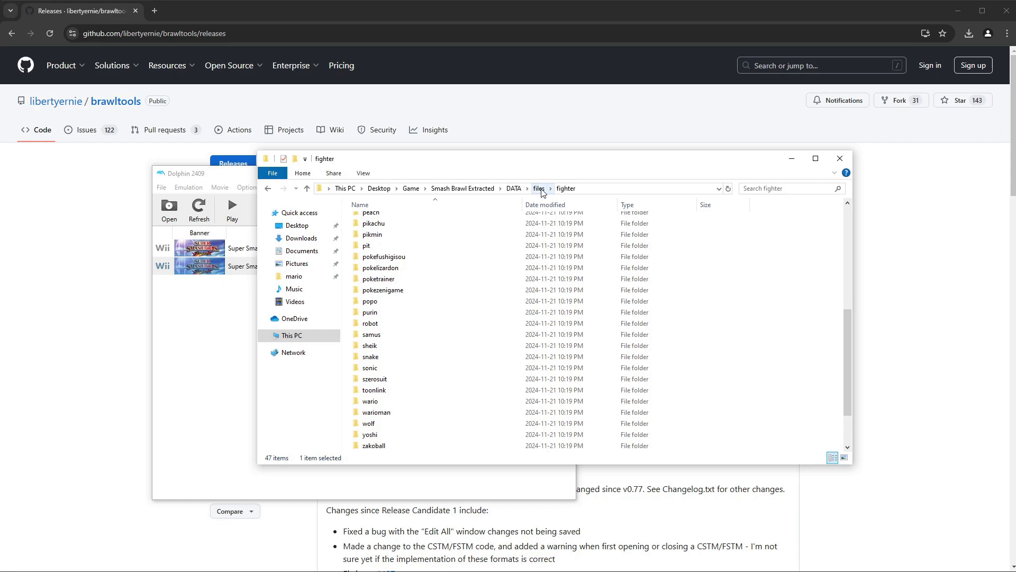
left_click(514, 189)
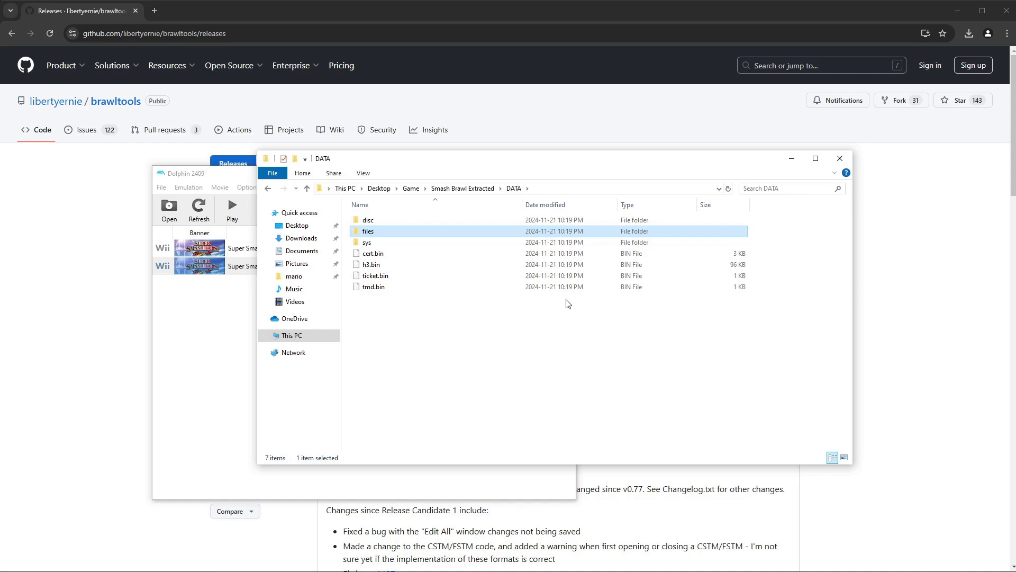
- Open files\stage\melee and scroll through its 74 stage PAC files, such as STGBATTLEFIELD.PAC
double_click(371, 231)
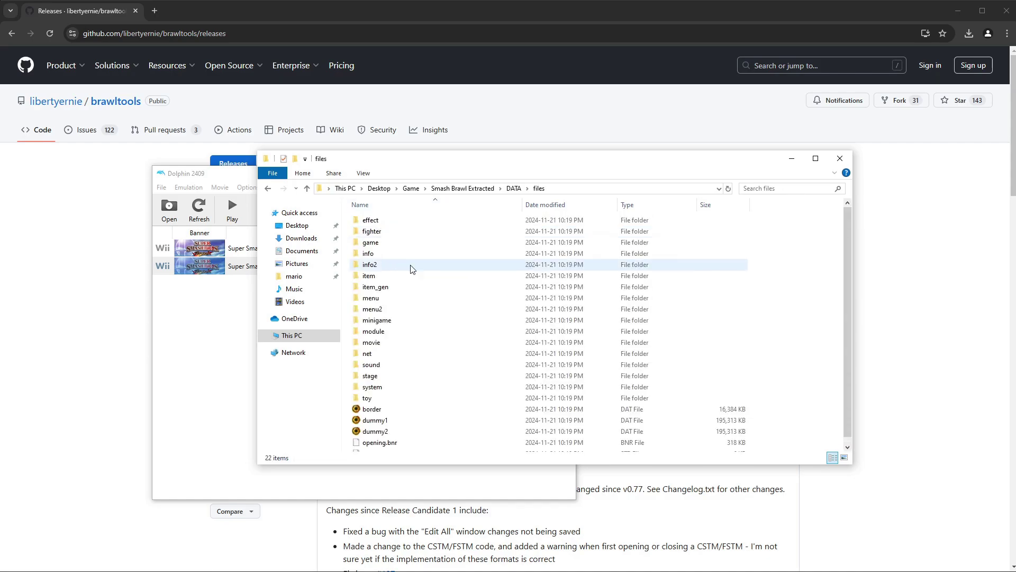
double_click(395, 376)
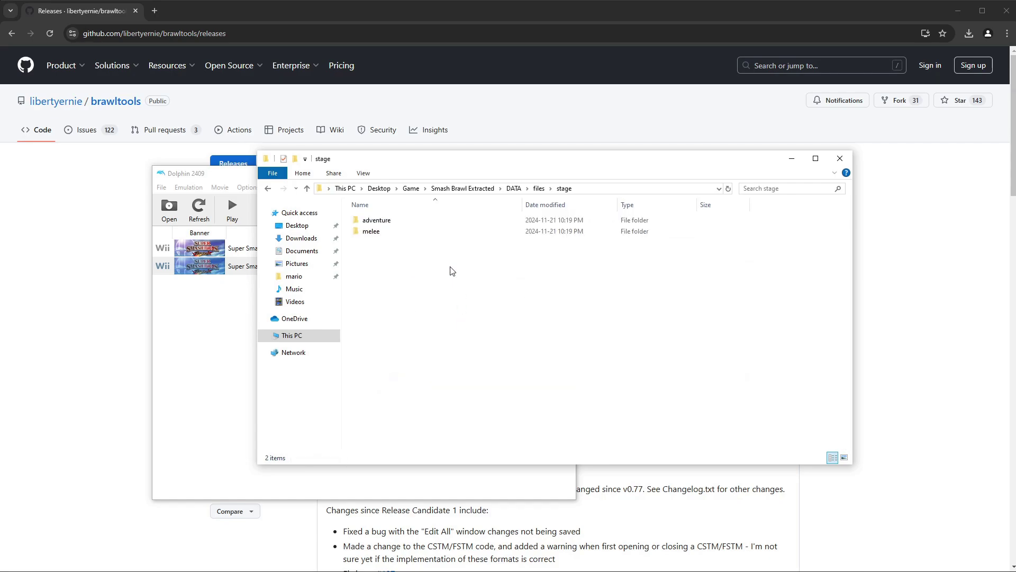
left_click(401, 232)
double_click(401, 232)
scroll(424, 260, "down", 10)
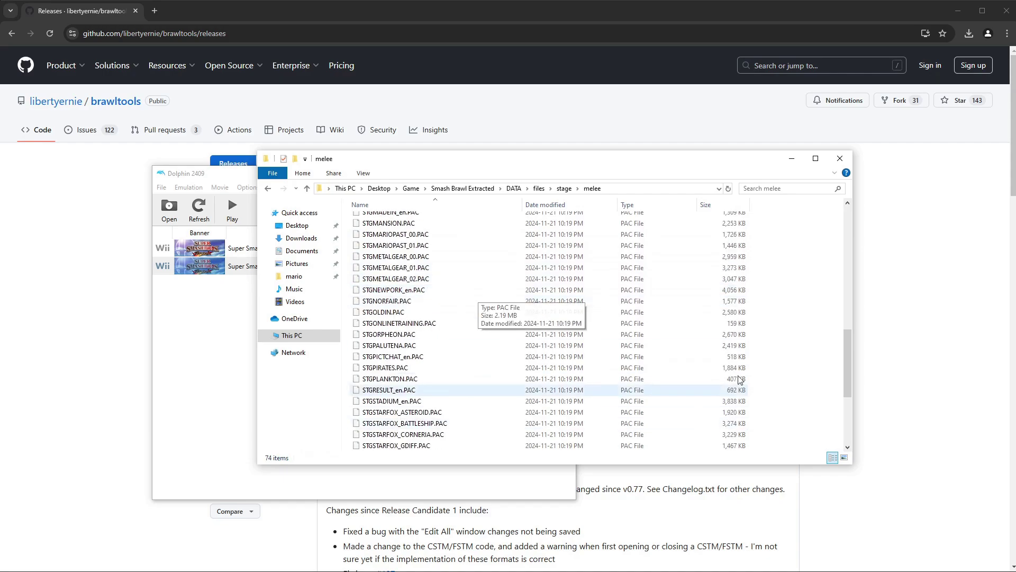
left_click_drag(807, 304, 717, 268)
left_click(784, 262)
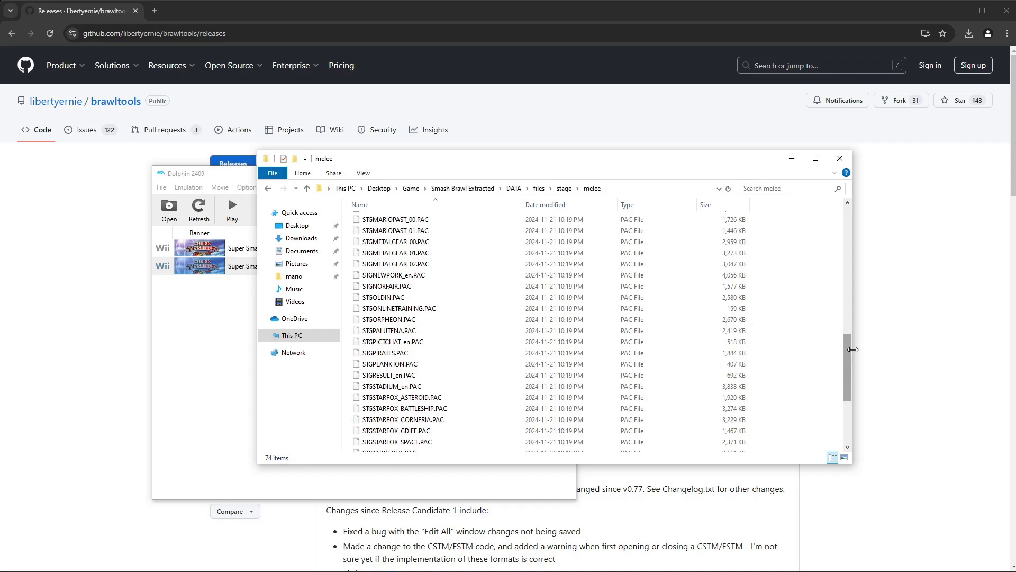
left_click_drag(849, 354, 849, 228)
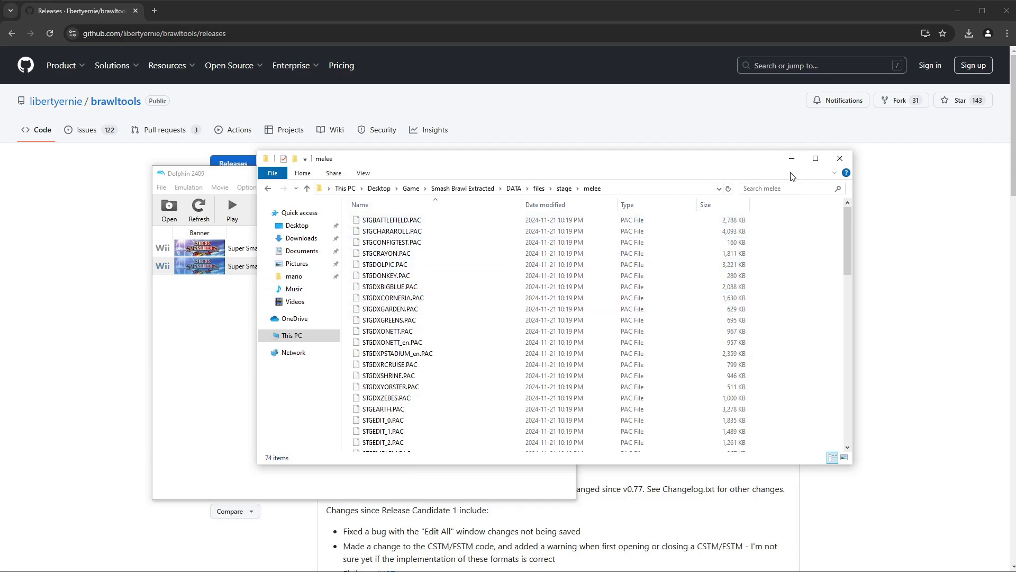
left_click(792, 158)
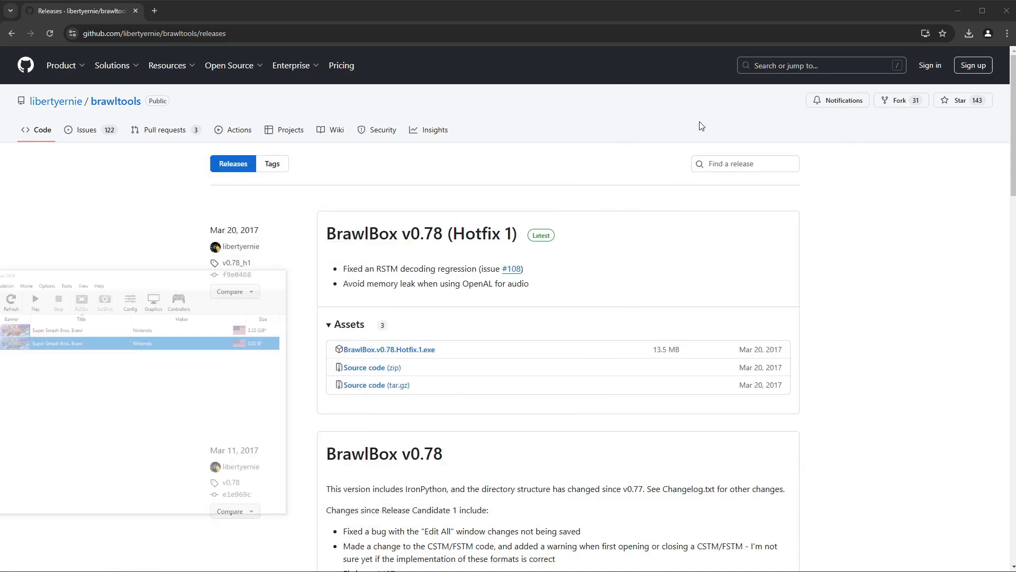